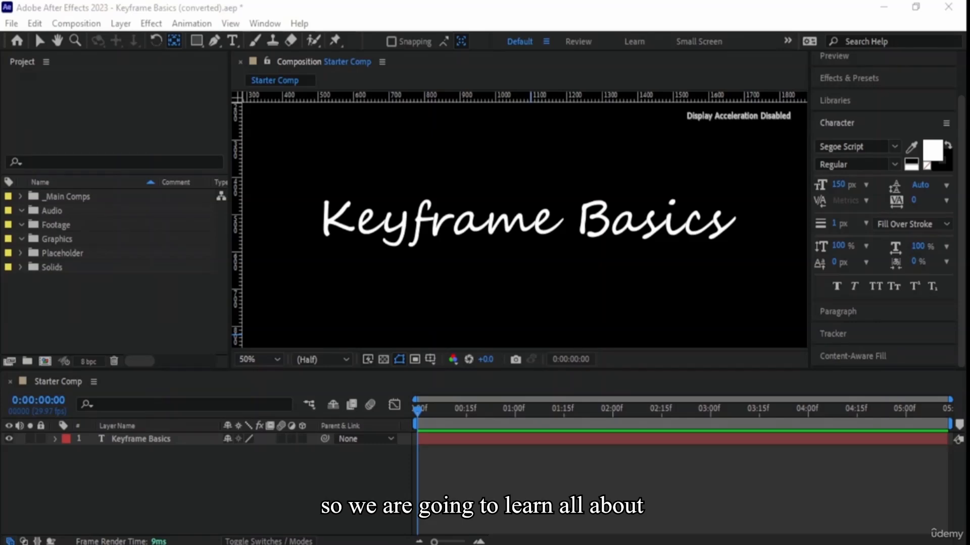
- Examine the Text and Transform properties of the Keyframe Basics layer, including its Source Text property
left_click(545, 9)
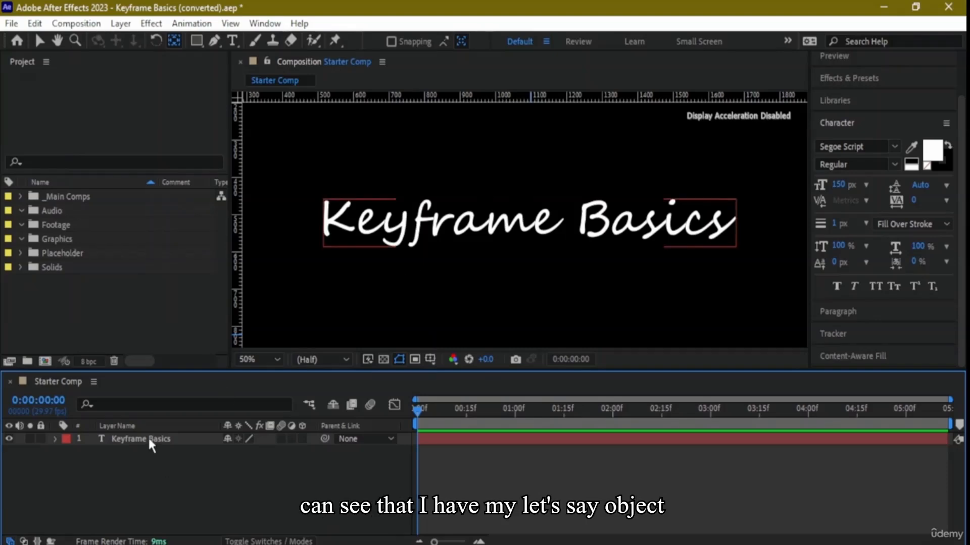
left_click(54, 439)
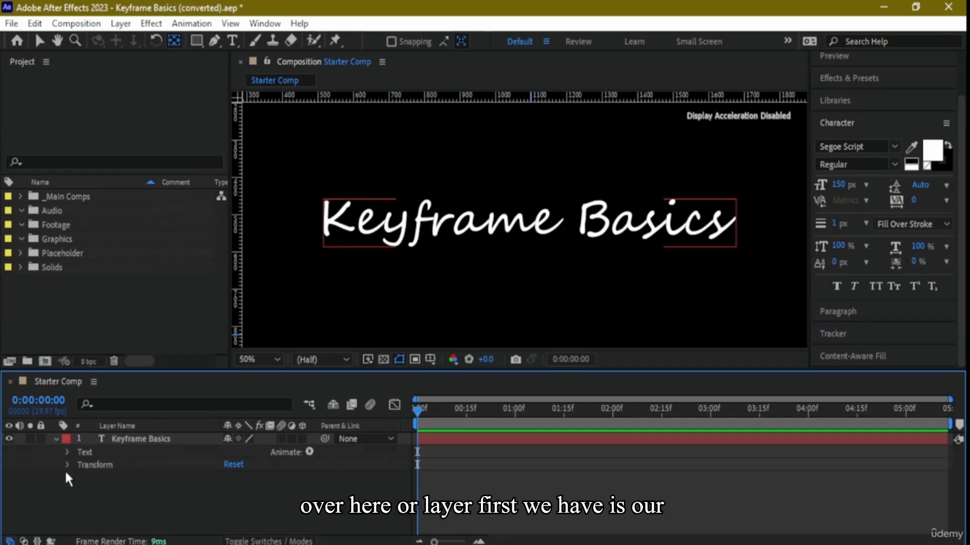
left_click(67, 452)
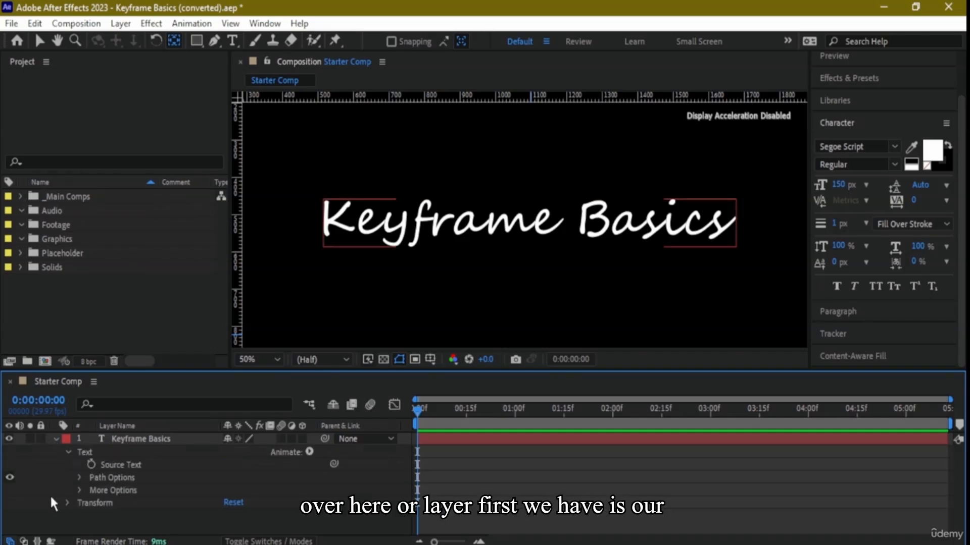
left_click(67, 503)
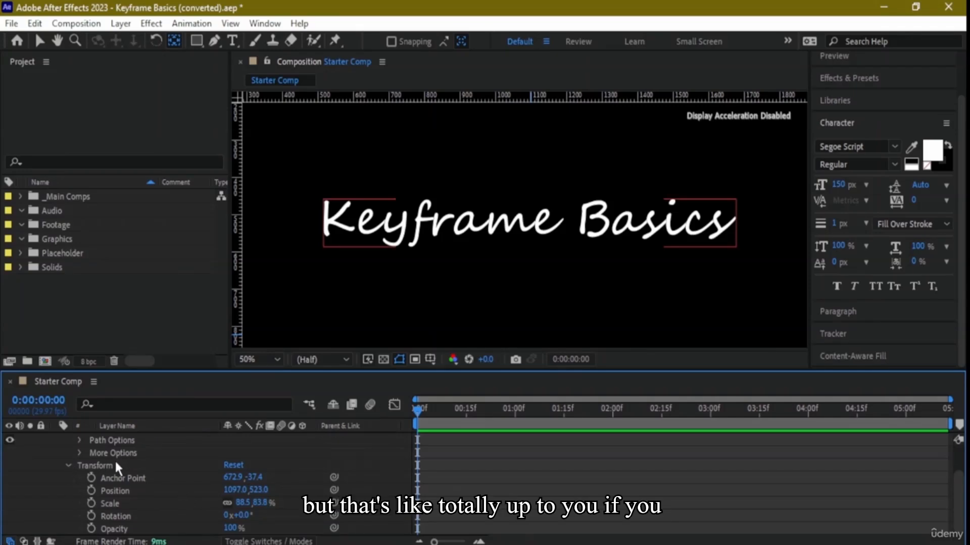
scroll(147, 492, "up", 2)
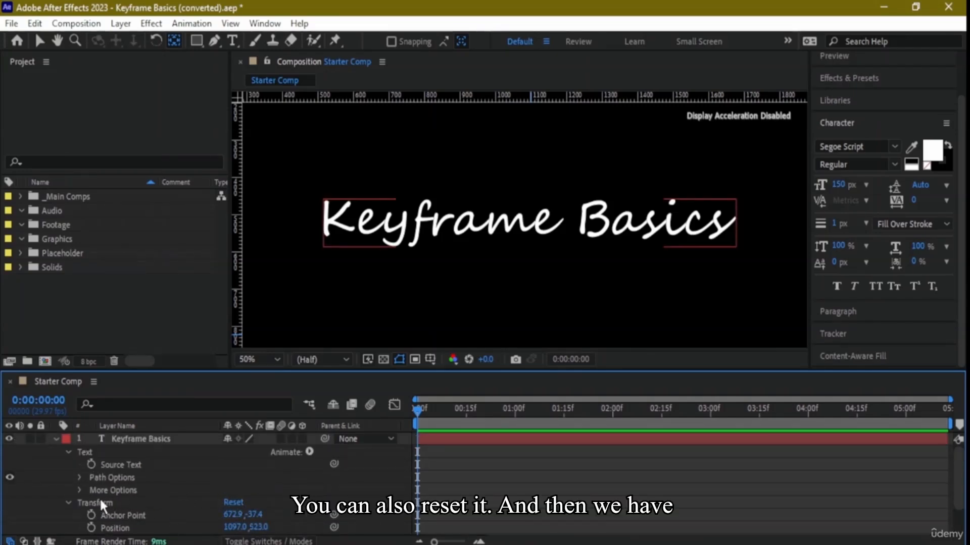
left_click(108, 467)
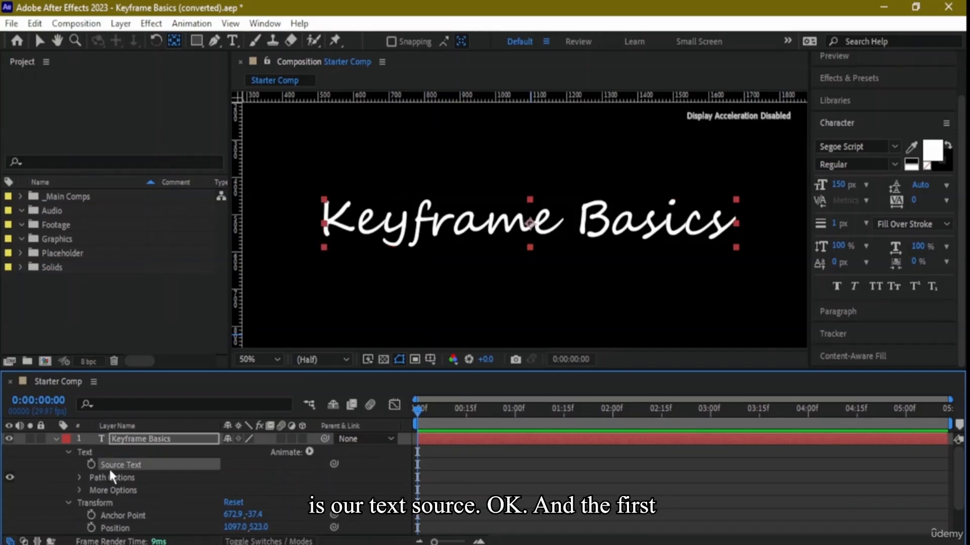
left_click(68, 451)
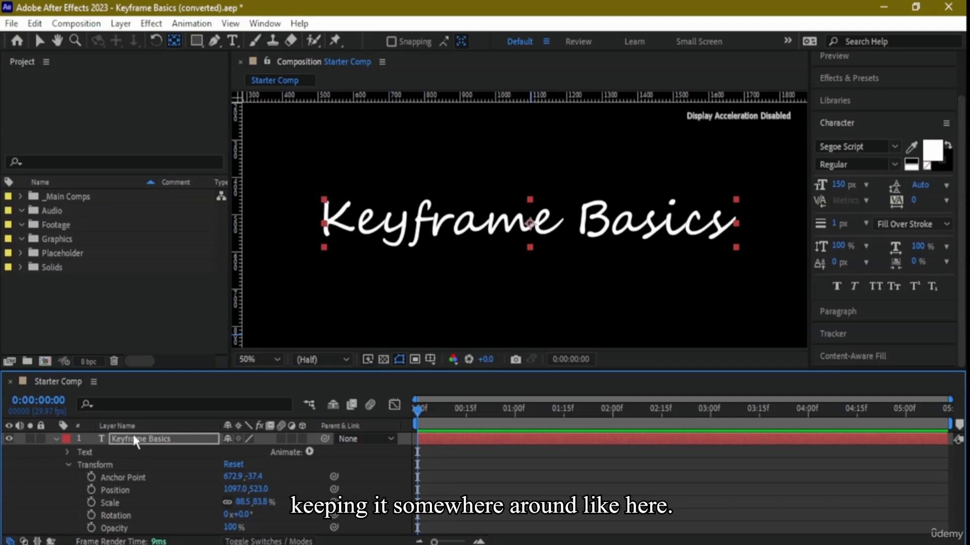
- Preview the Starter Comp from its first frame and return the current time to 0:00:00:00
left_click_drag(419, 410, 370, 427)
key("space")
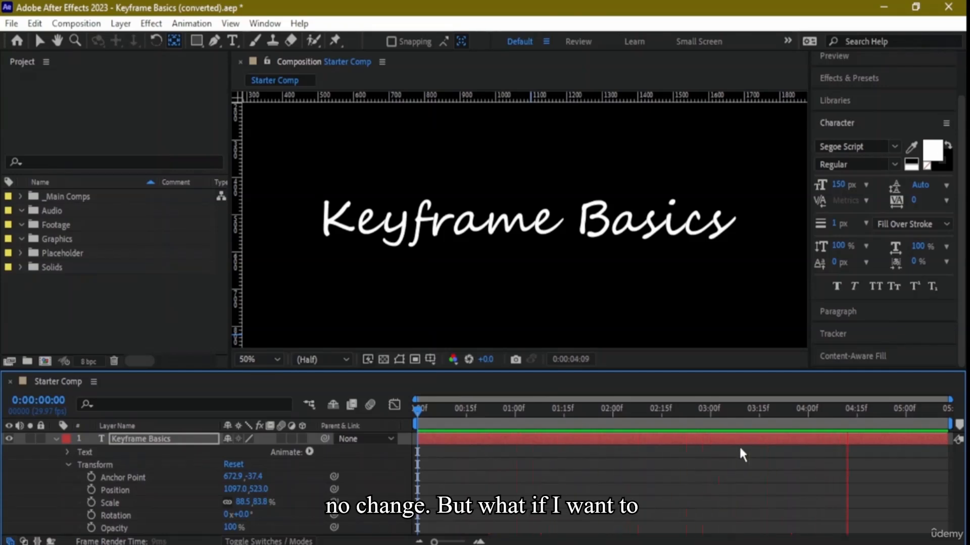
key("space")
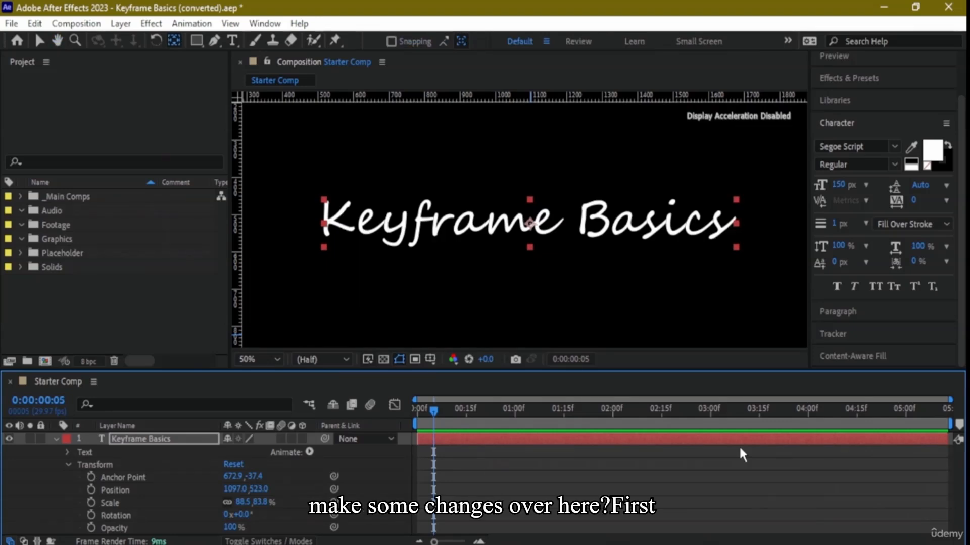
left_click_drag(429, 409, 377, 412)
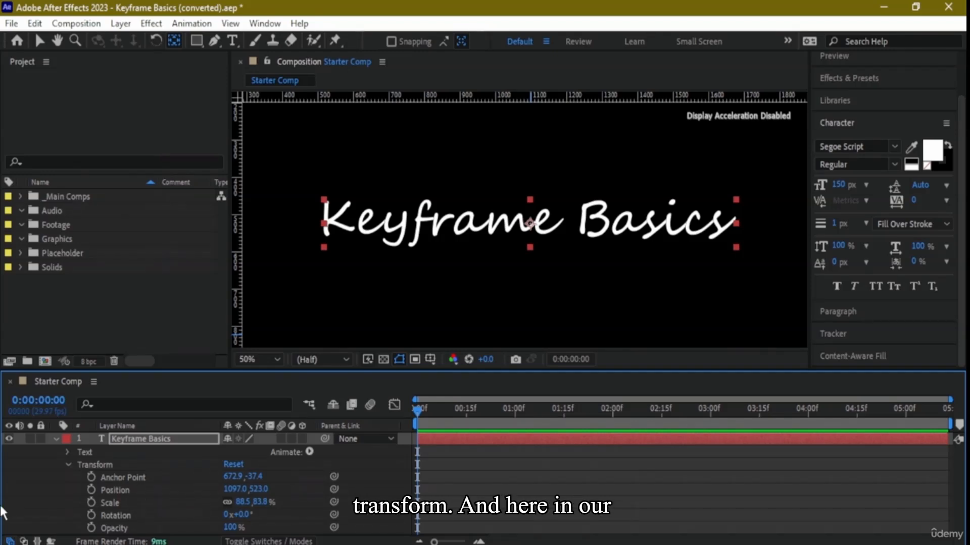
- Enable keyframing for the Keyframe Basics layer's Source Text at 0:00:00:15 and scrub the time around that keyframe
left_click(70, 464)
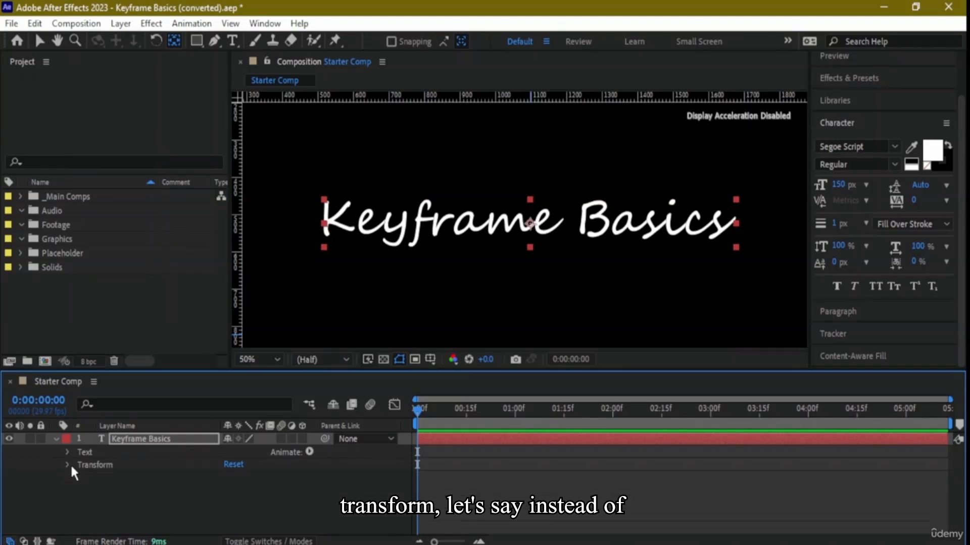
left_click(68, 451)
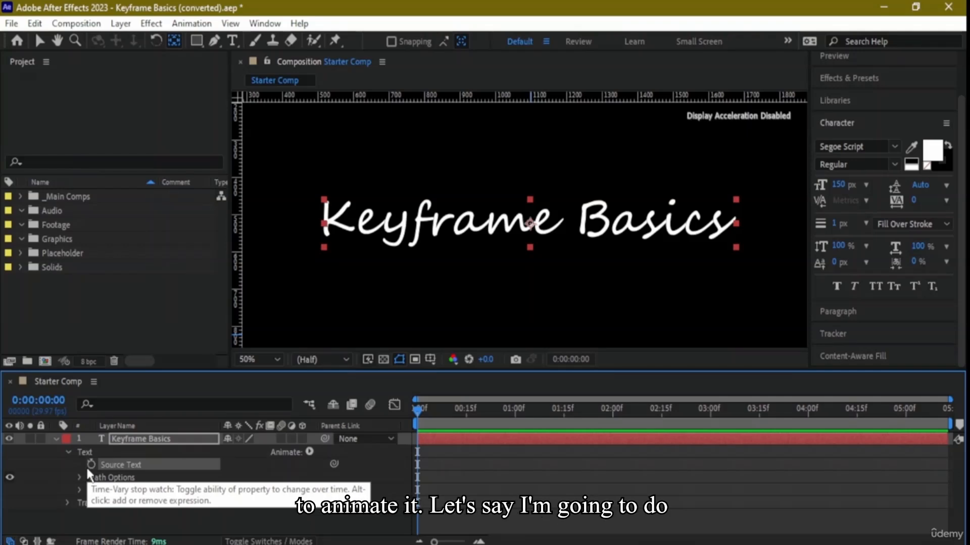
left_click(423, 409)
left_click_drag(431, 409, 466, 401)
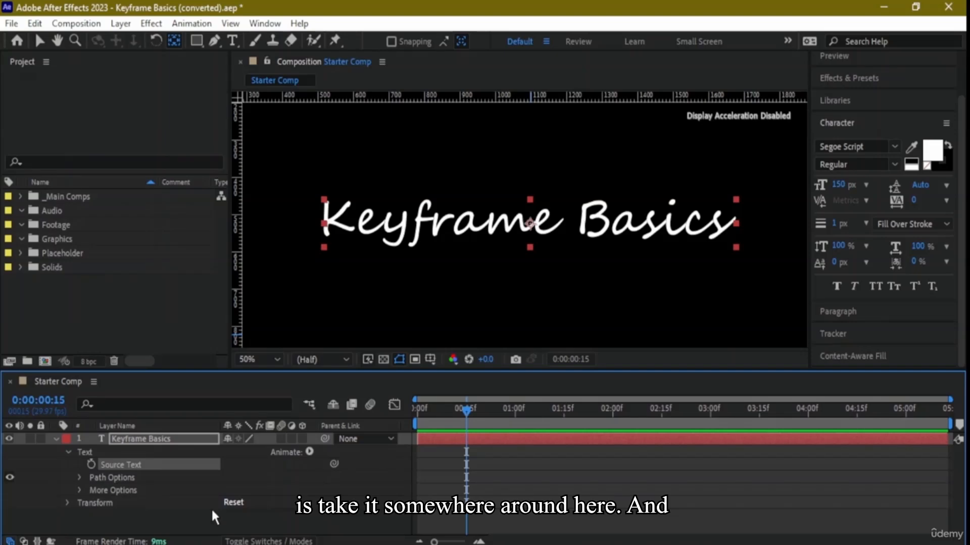
left_click(90, 463)
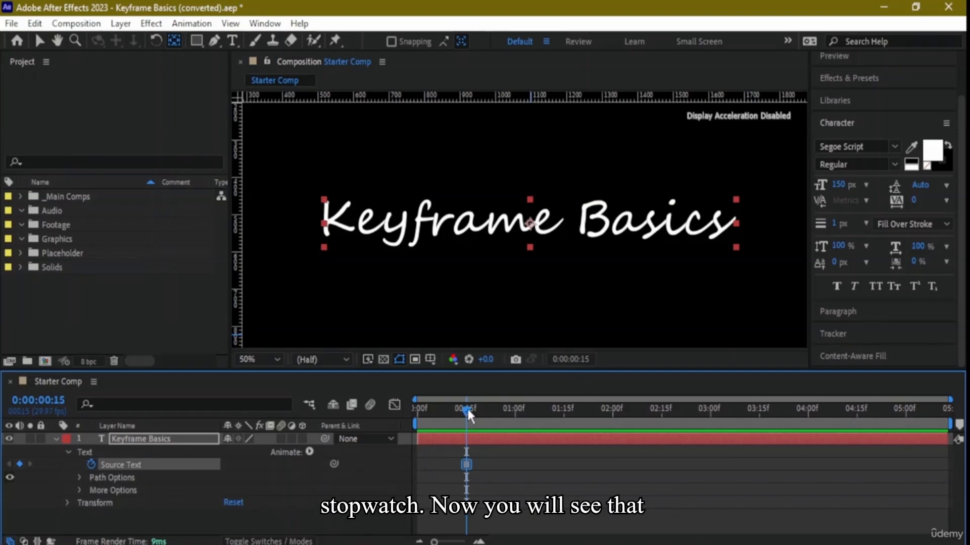
left_click_drag(467, 407, 430, 408)
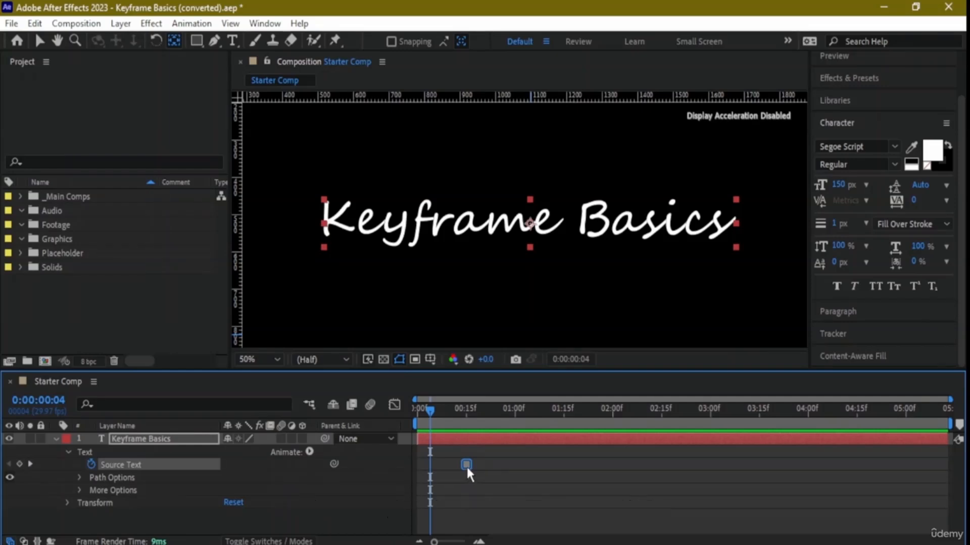
left_click_drag(428, 409, 463, 409)
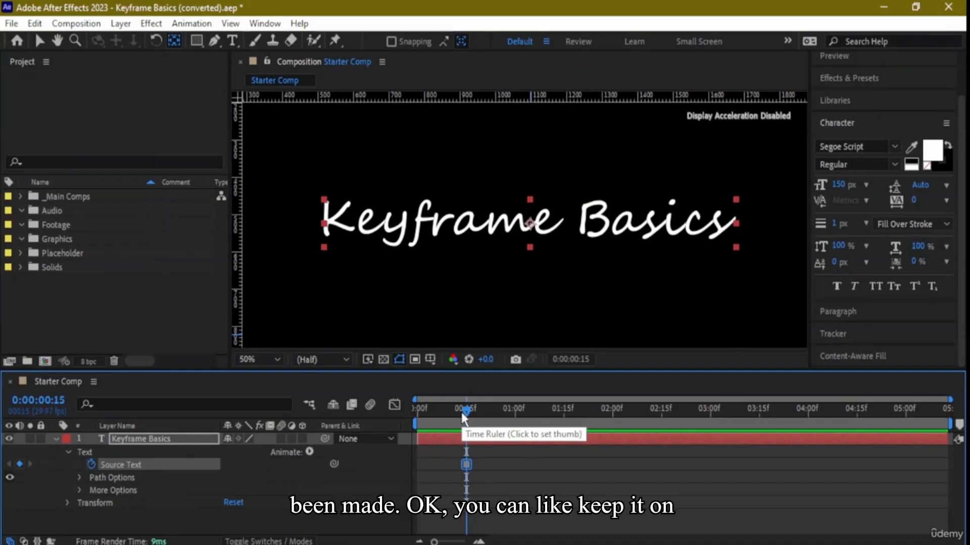
- Clear the Source Text keyframe and set a new one at 0:00:03:00
left_click_drag(461, 412, 710, 408)
left_click(92, 464)
left_click(92, 464)
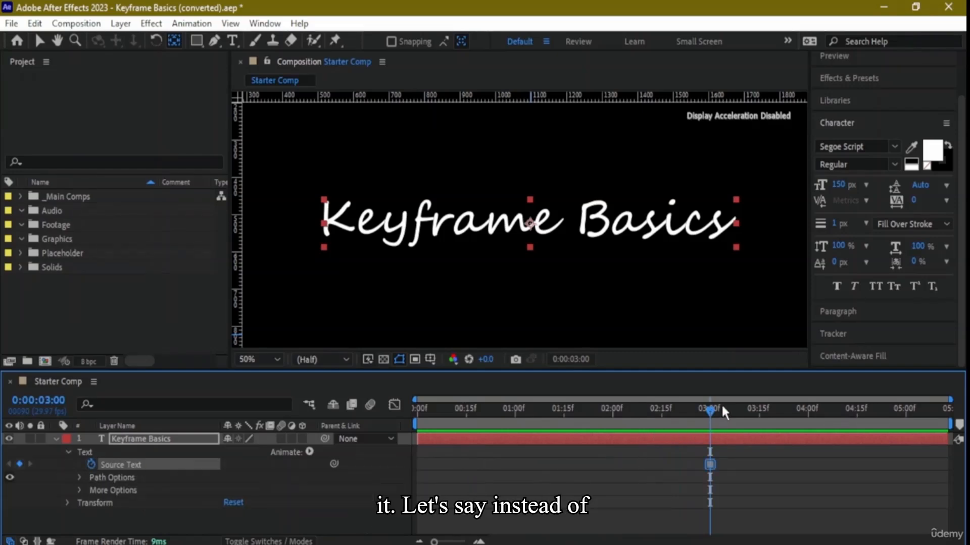
- Replace the Source Text keyframe at three seconds with a new one near the one-second mark
left_click(513, 416)
left_click(91, 463)
left_click(91, 463)
- Move the current time to 0:00:03:15 and add an Anchor Point text animator to the Keyframe Basics layer
left_click_drag(514, 411, 760, 405)
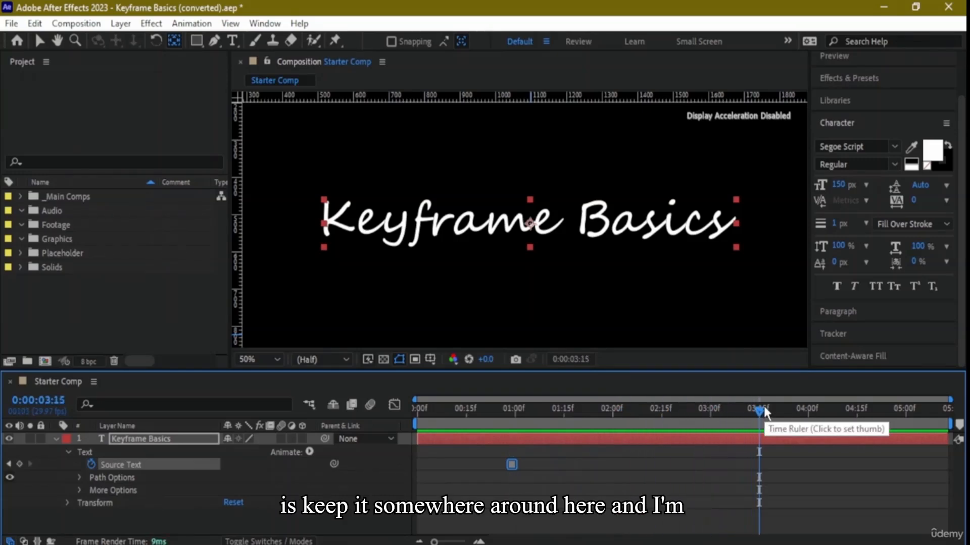
left_click(309, 453)
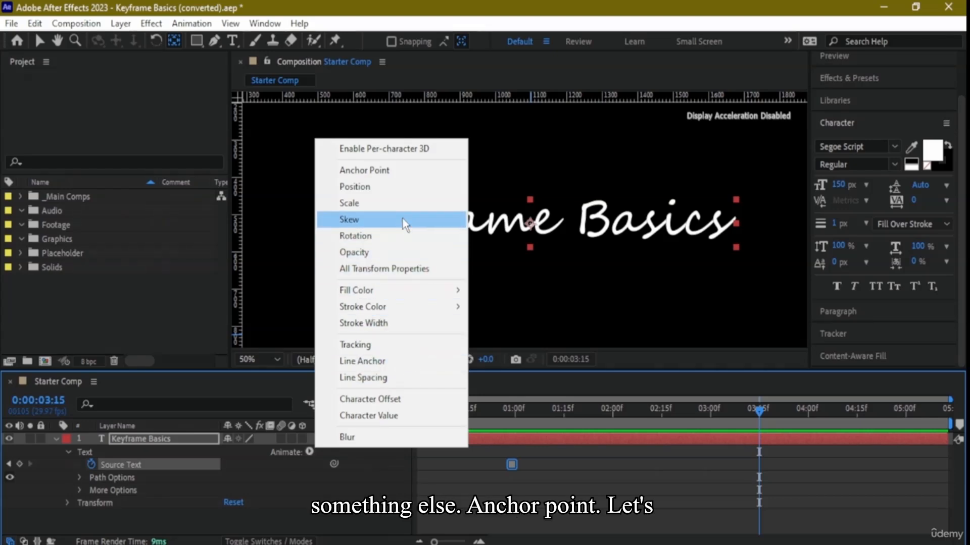
left_click(402, 170)
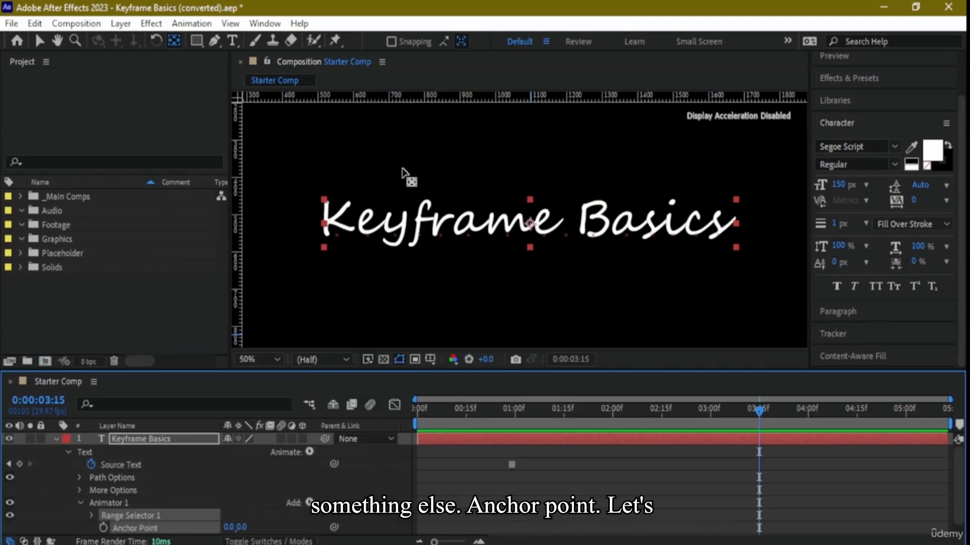
- Preview the animation from 0:00:00:19 and return the current time to 0:00:01:00
left_click_drag(761, 413, 479, 410)
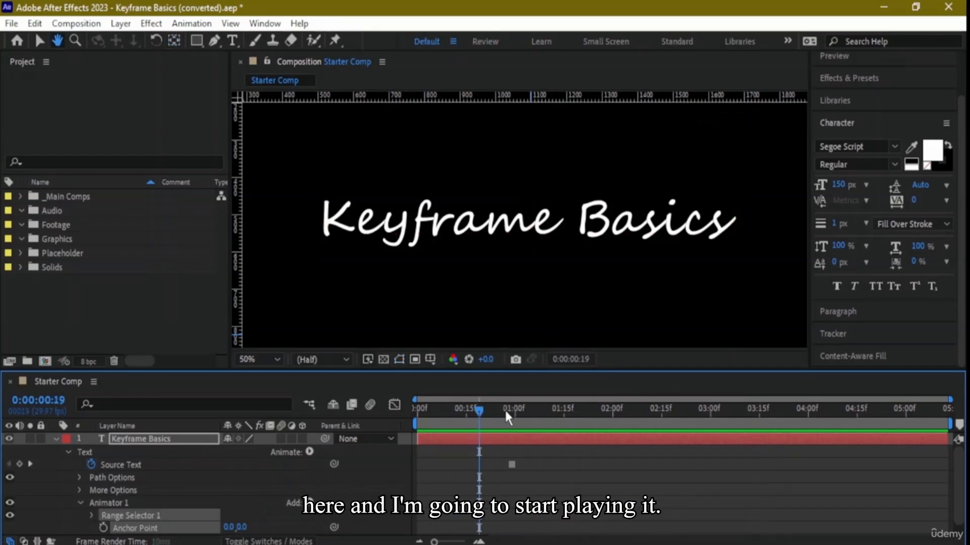
key("space")
left_click_drag(575, 411, 512, 415)
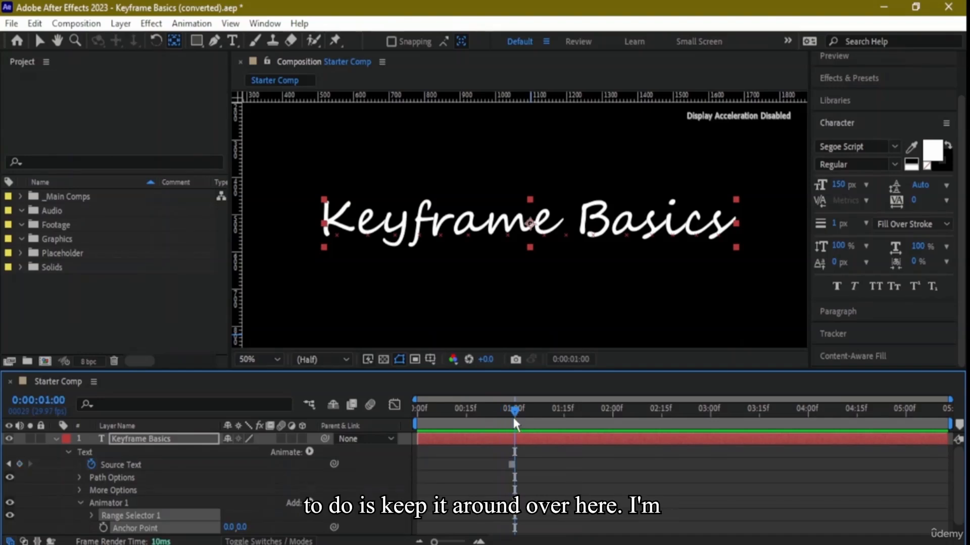
- Try duplicating the selected Source Text keyframe, and undo the resulting layer duplication
left_click(512, 465)
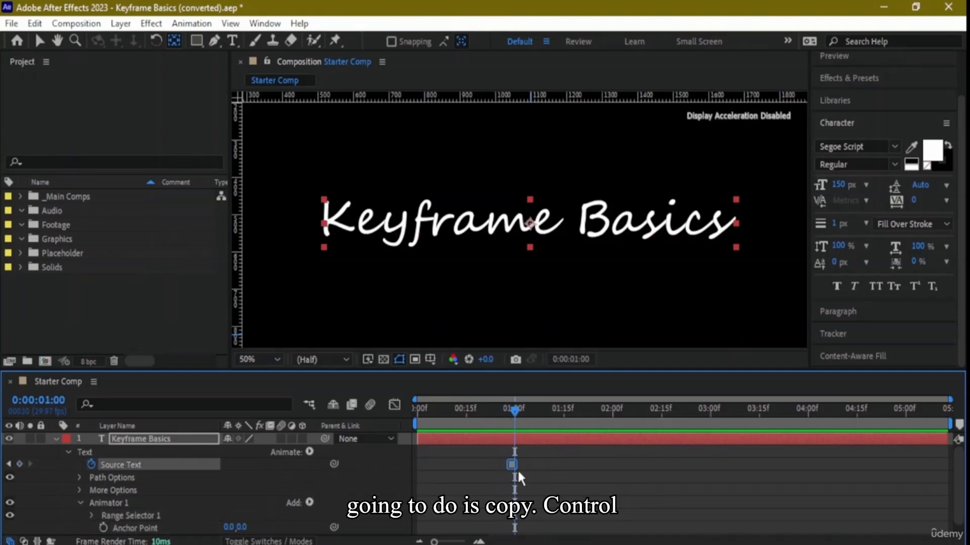
key("ctrl+d")
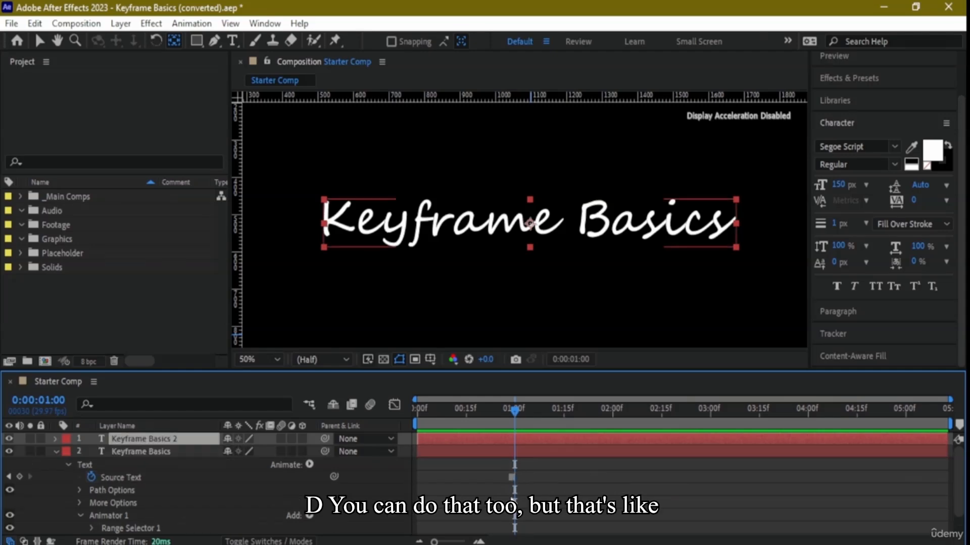
left_click(511, 475)
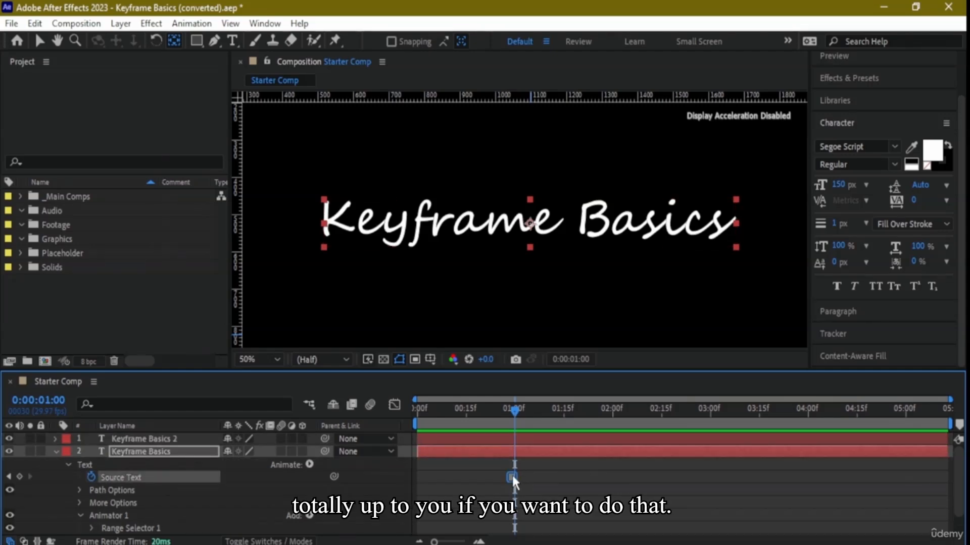
key("ctrl+z")
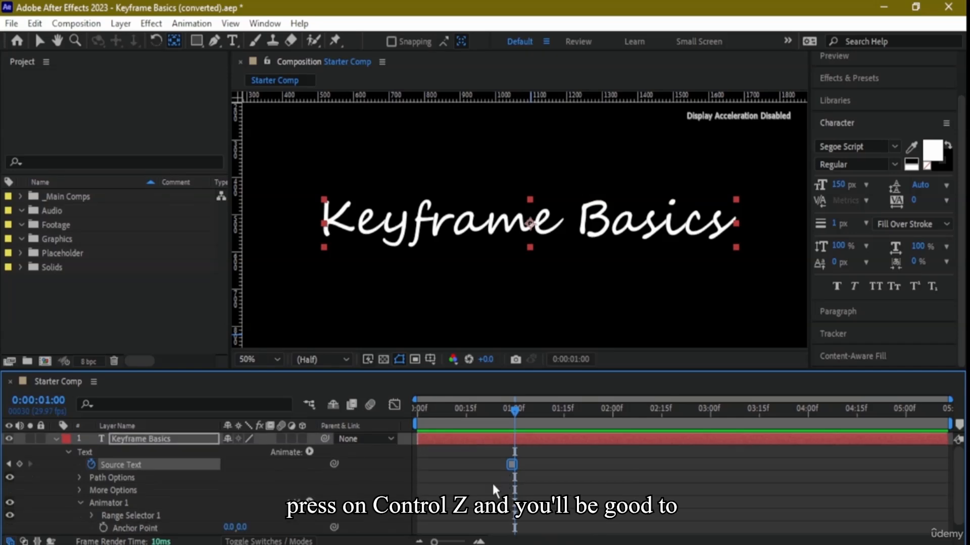
left_click_drag(514, 411, 694, 410)
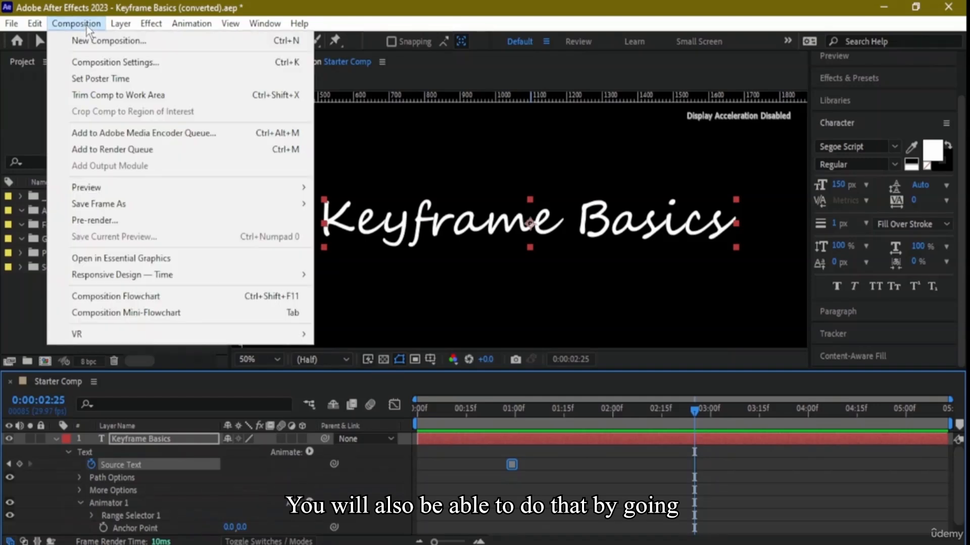
mouse_move(112, 26)
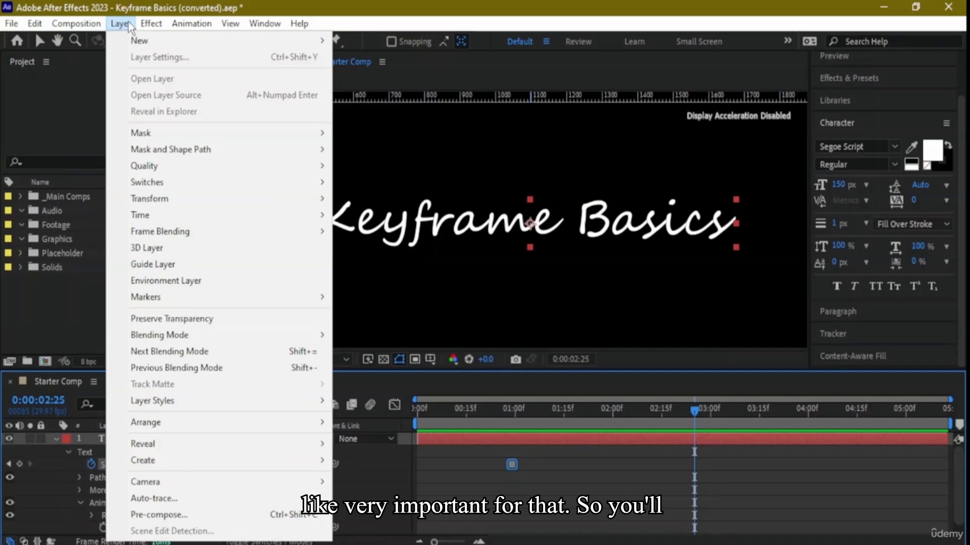
left_click(127, 24)
left_click(191, 24)
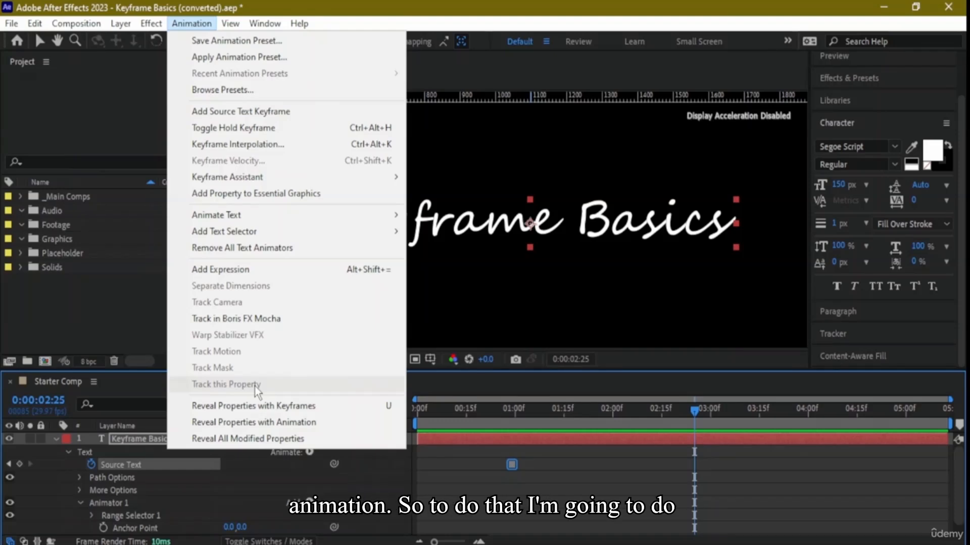
left_click(662, 472)
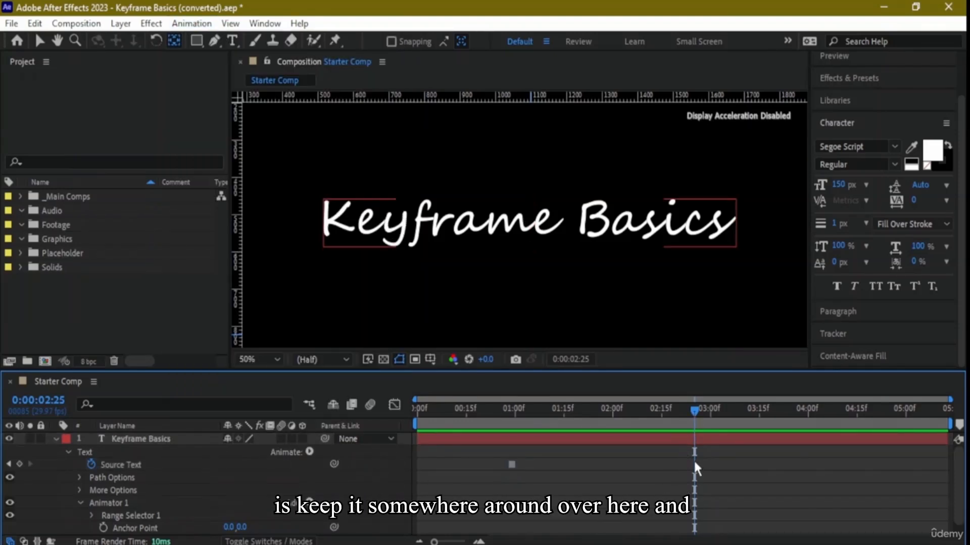
- Move the Source Text keyframe to 0:00:00:27 and add a Tracking text animator to the layer at that time
left_click(513, 464)
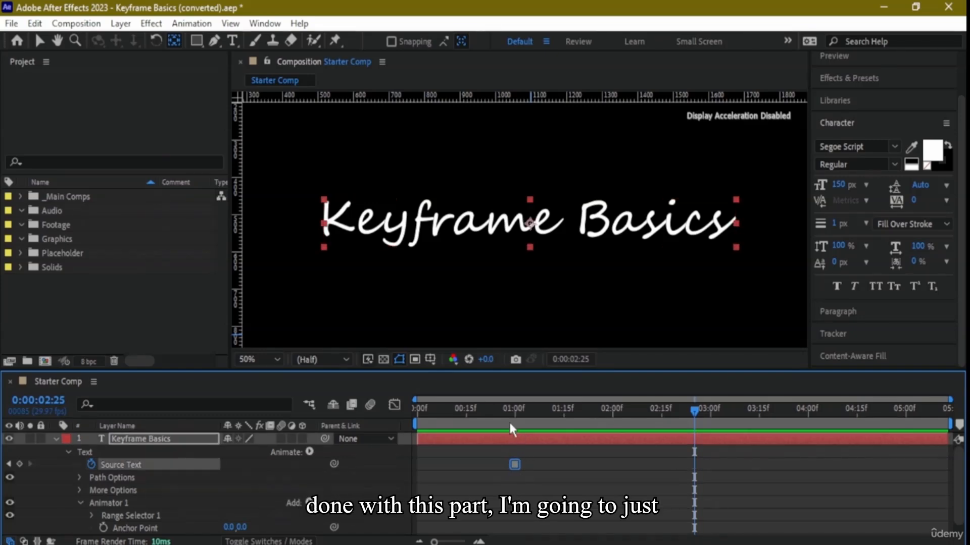
left_click_drag(512, 465, 505, 465)
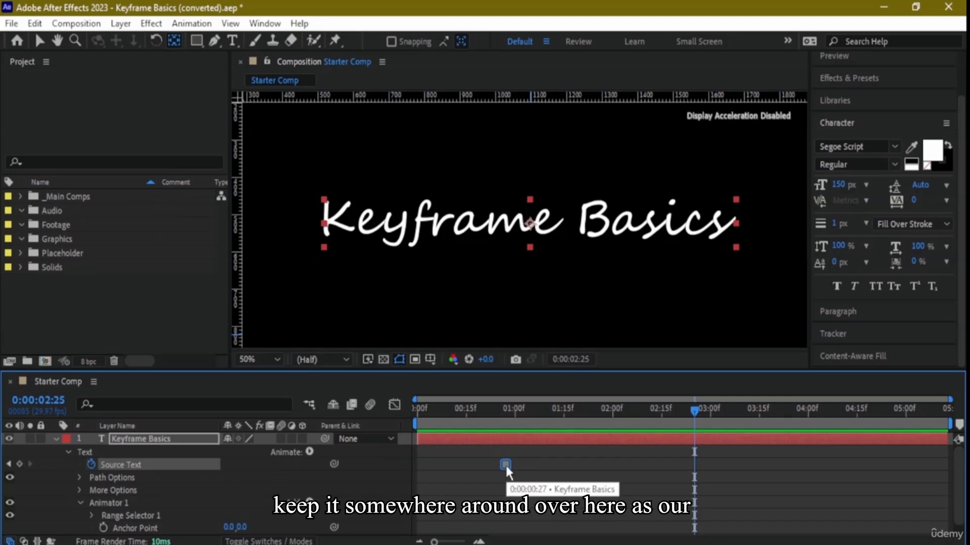
left_click_drag(696, 412, 506, 425)
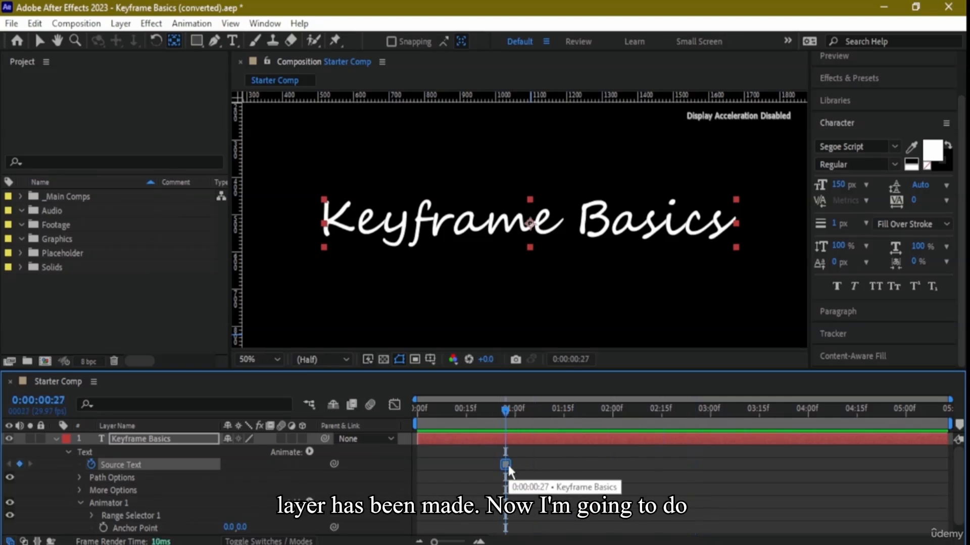
left_click(309, 452)
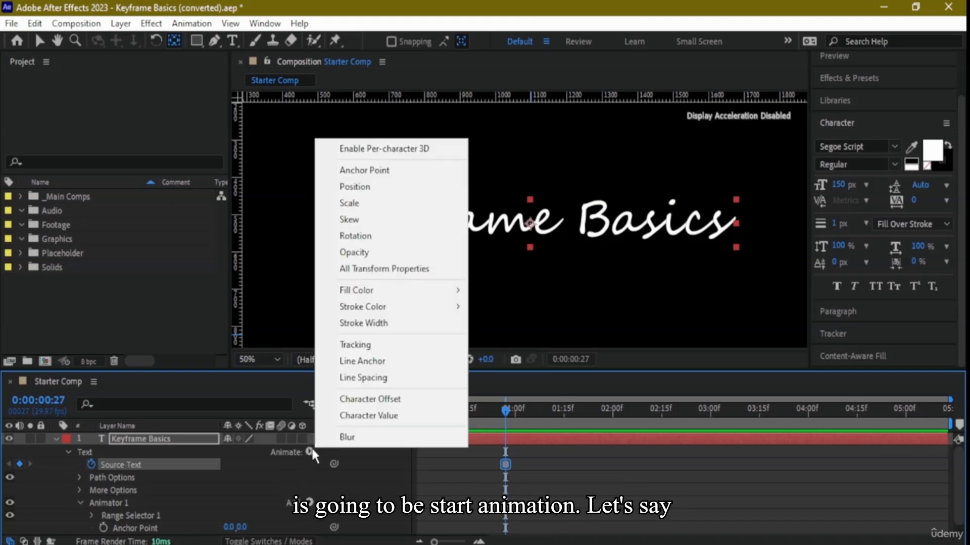
left_click(392, 348)
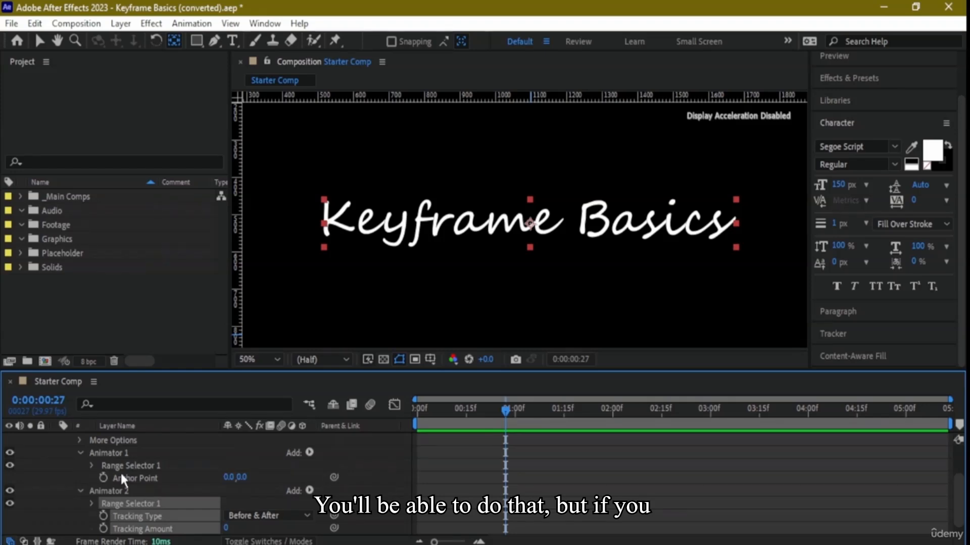
- Delete the Tracking animator and nudge the Keyframe Basics layer's anchor point at 0:00:02:25
key("Delete")
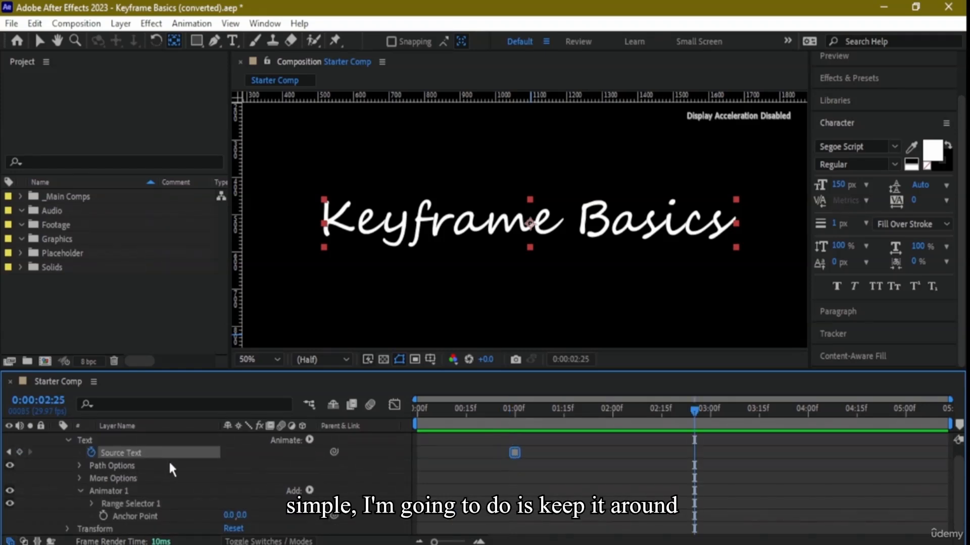
left_click(537, 238)
mouse_move(536, 238)
left_mouse_down()
mouse_move(670, 319)
mouse_move(533, 225)
left_mouse_up()
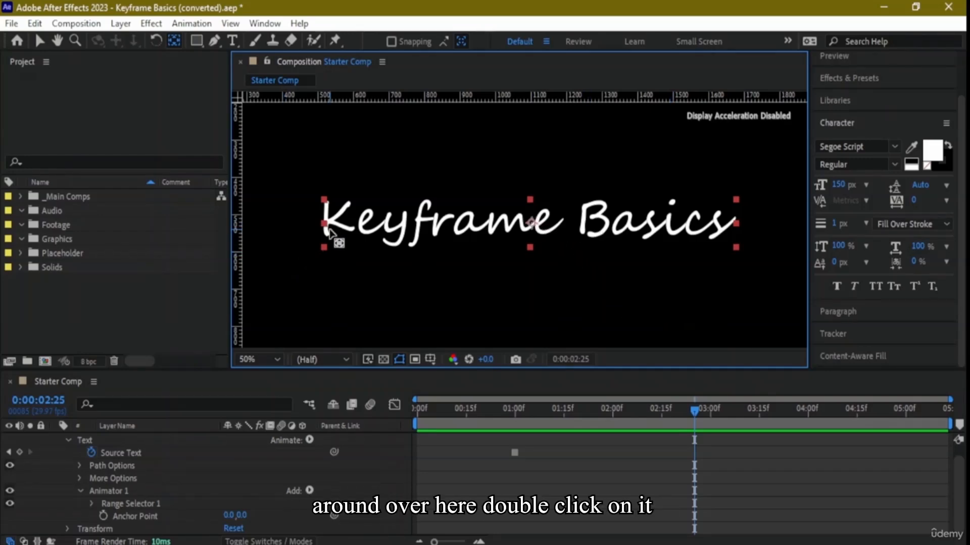
- Move the Keyframe Basics text toward the lower right of the frame and place its anchor point above the text near the frame's centre
left_click(40, 42)
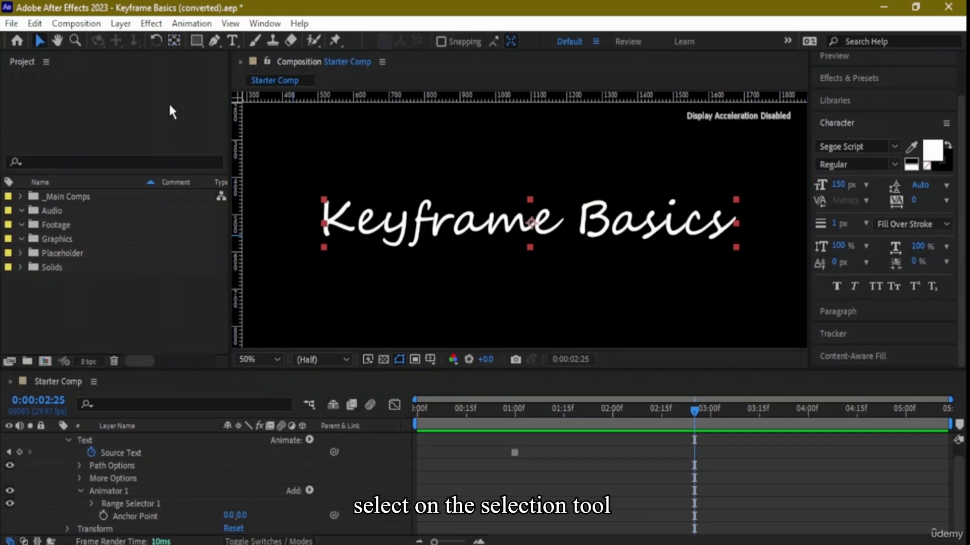
double_click(519, 232)
left_click(528, 238)
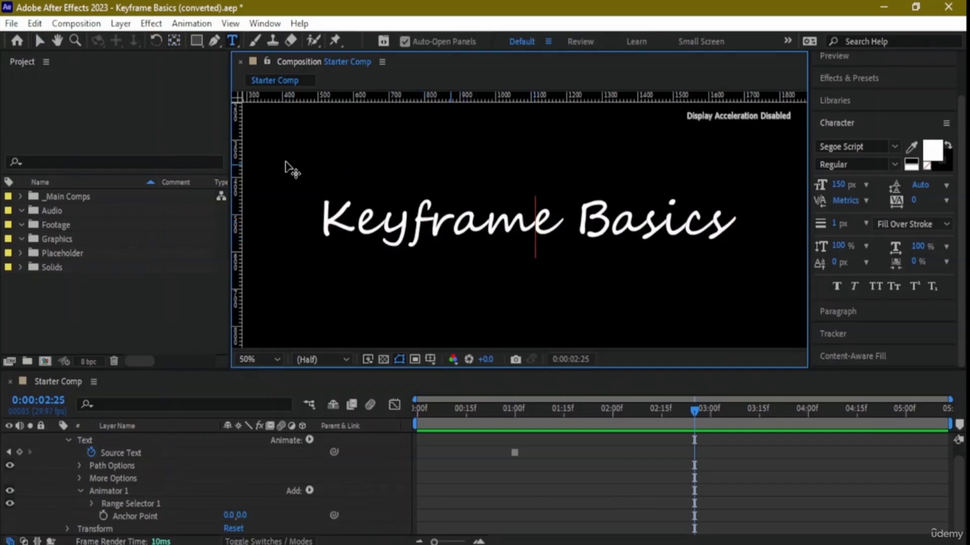
left_click(40, 42)
left_click_drag(435, 227, 522, 300)
mouse_move(607, 288)
left_mouse_down()
mouse_move(580, 275)
mouse_move(591, 281)
left_mouse_up()
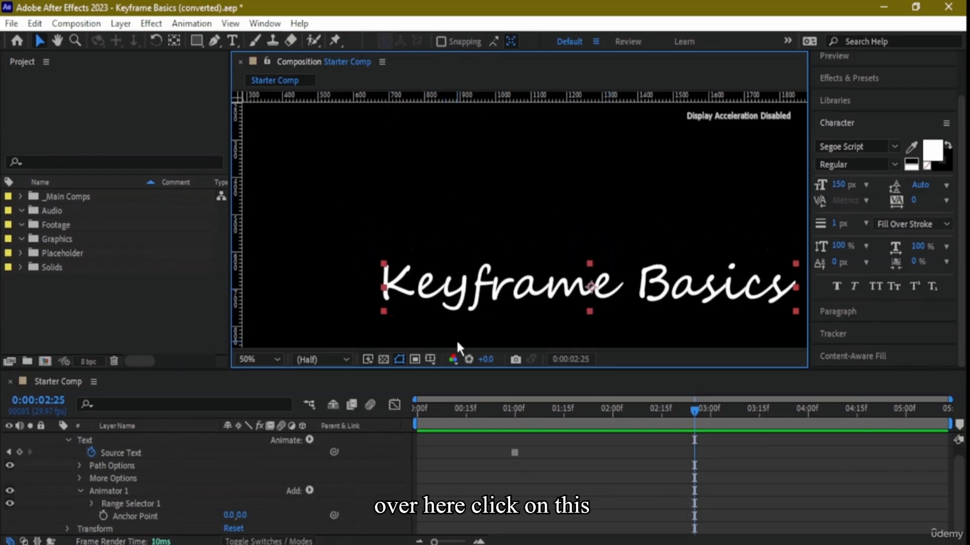
left_click(173, 41)
left_click_drag(591, 286, 525, 202)
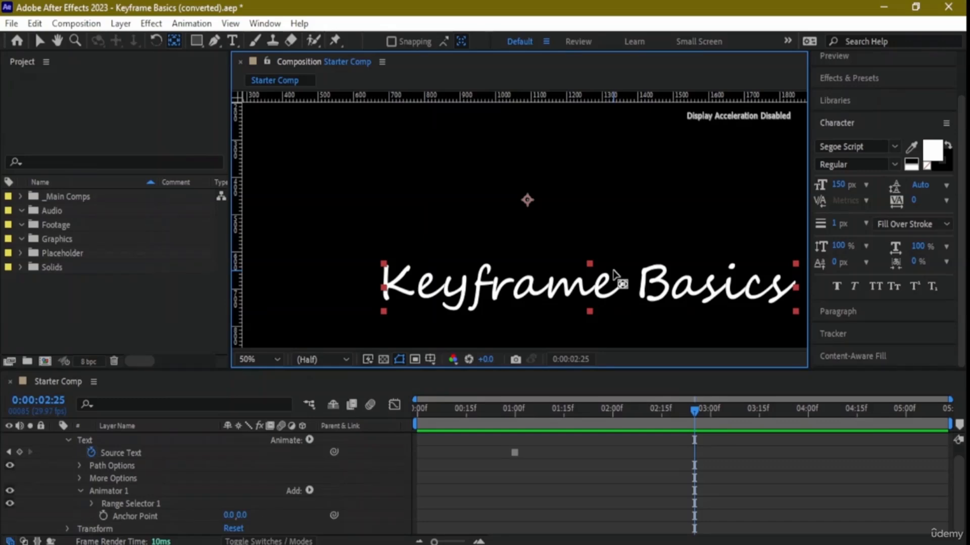
- Add an Anchor Point keyframe to Animator 1 at 0:00:02:25 and preview the animation from 0:00:00:22
left_click(514, 452)
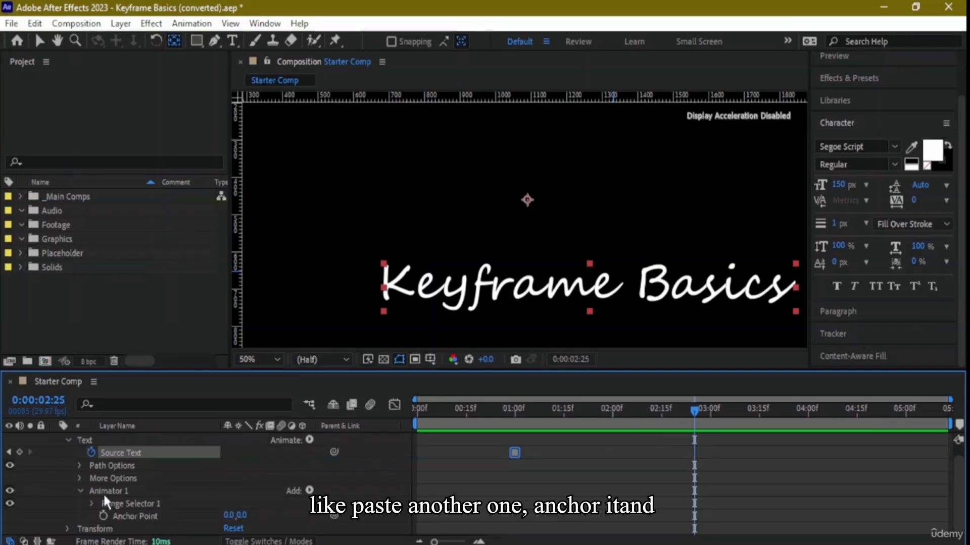
left_click(104, 515)
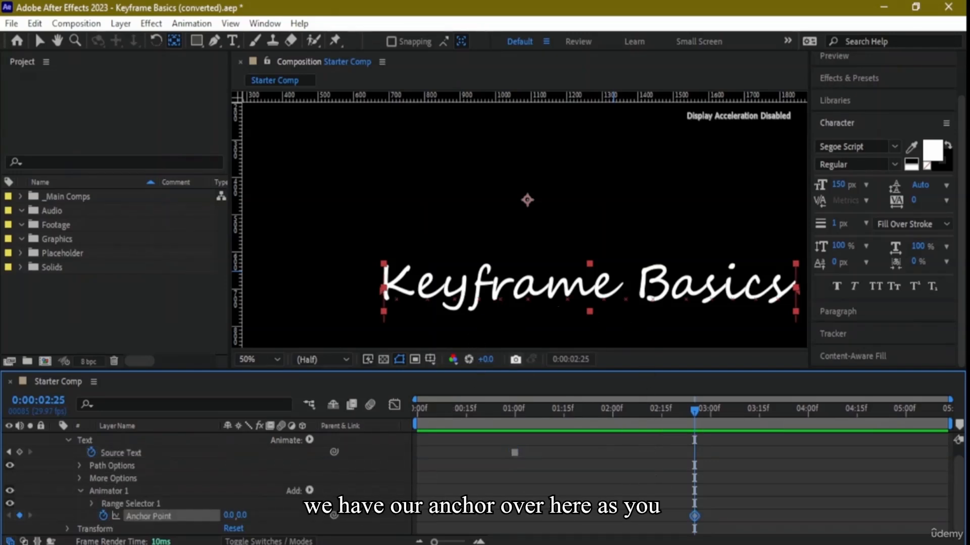
left_click_drag(695, 413, 488, 412)
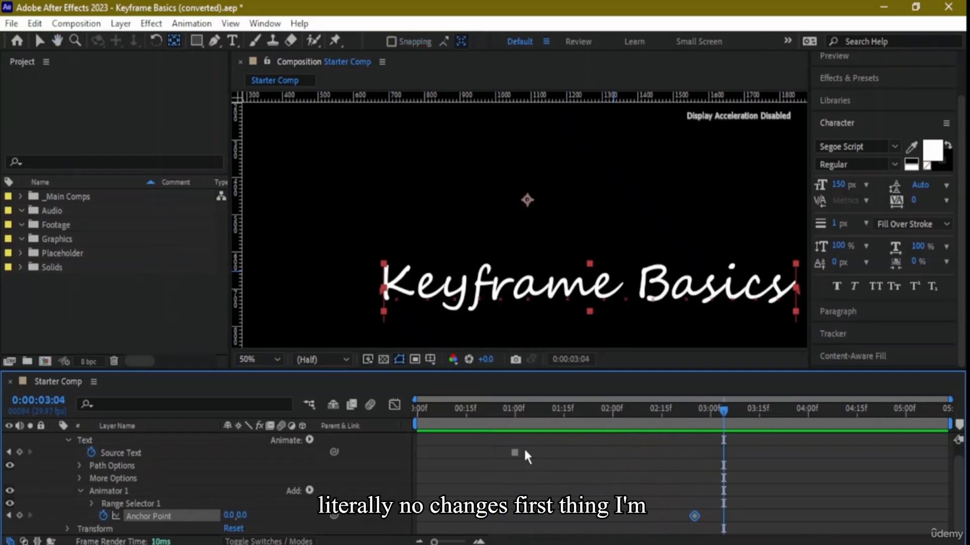
- Move the Anchor Point keyframe to about 0:00:01:00 and the Source Text keyframe to about 0:00:03:04
left_click(514, 452)
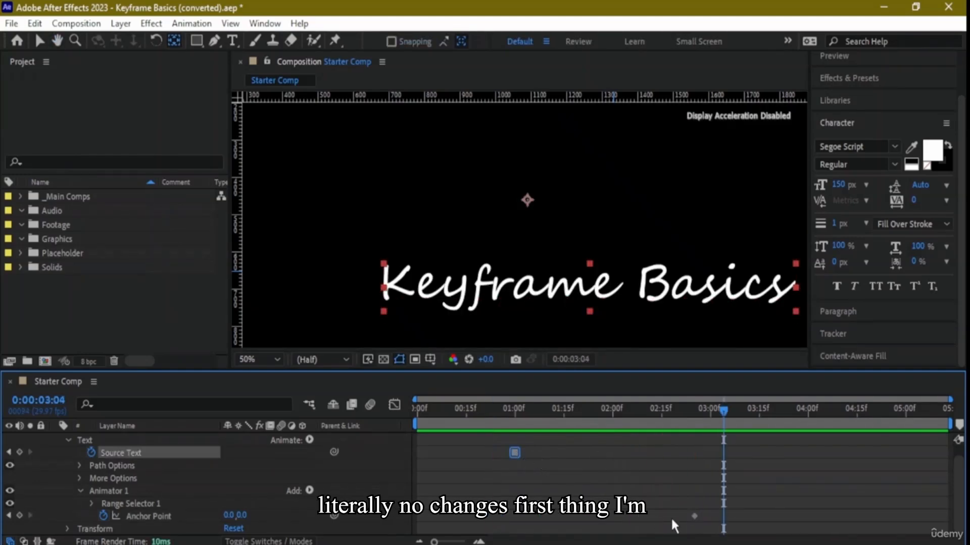
left_click(695, 516)
double_click(694, 515)
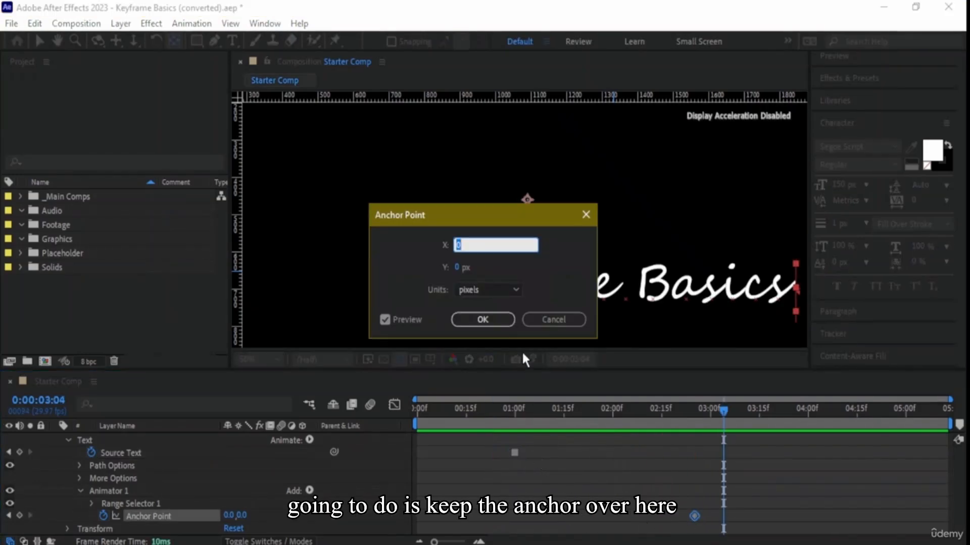
left_click(554, 320)
left_click_drag(694, 516, 541, 515)
left_click_drag(515, 452, 720, 461)
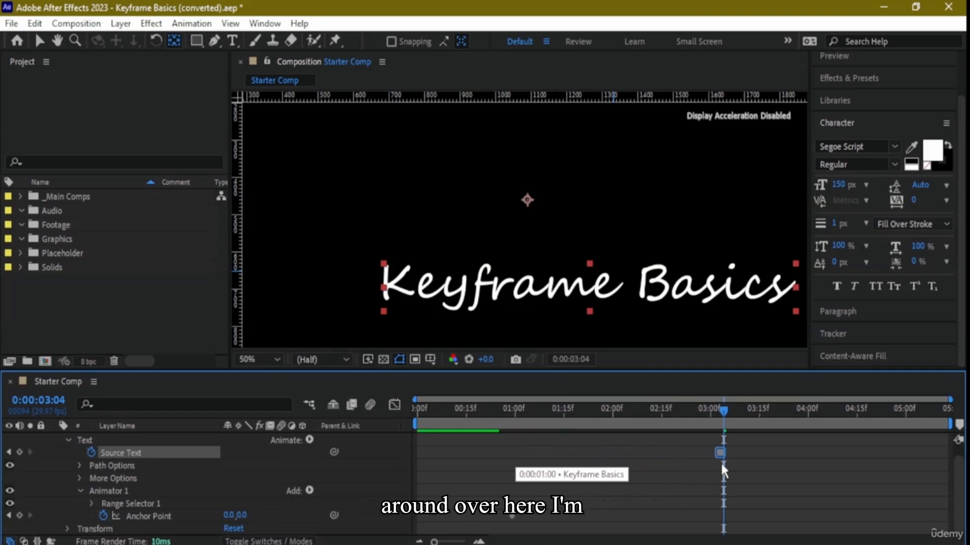
- Shift the Keyframe Basics text slightly up and left in the frame at 0:00:03:04
left_click(619, 280)
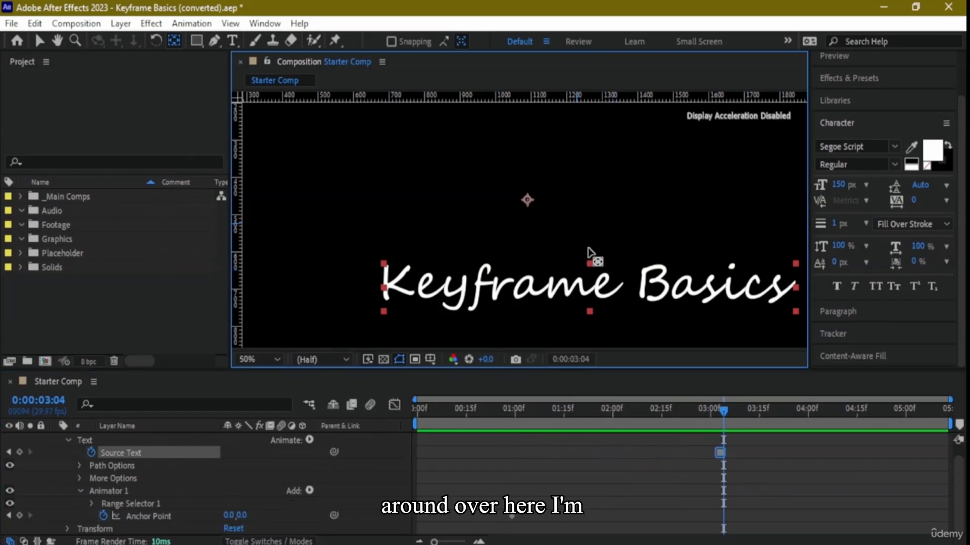
left_click(40, 40)
left_click_drag(564, 281, 545, 247)
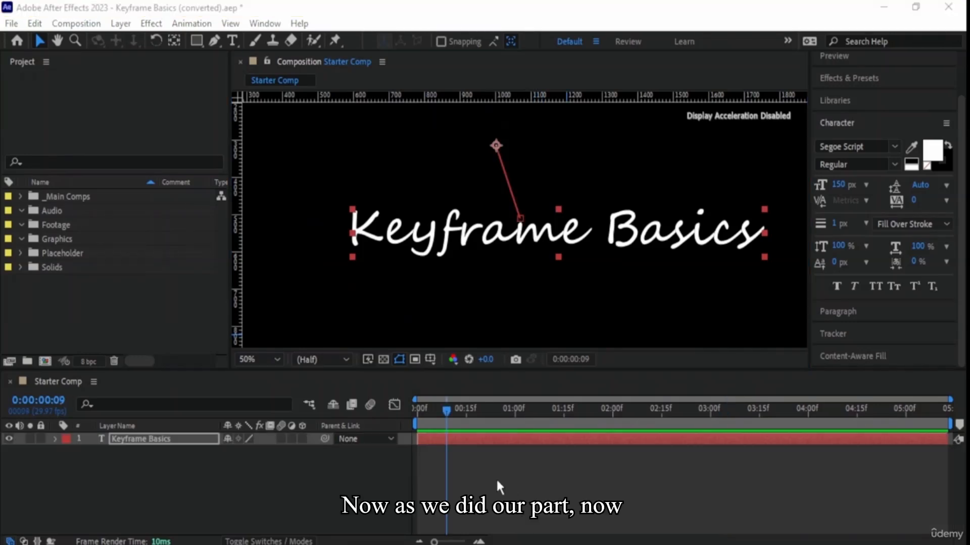
- Preview the text's position animation from the start of the composition and stop playback at 0:00:04:26
left_click(555, 11)
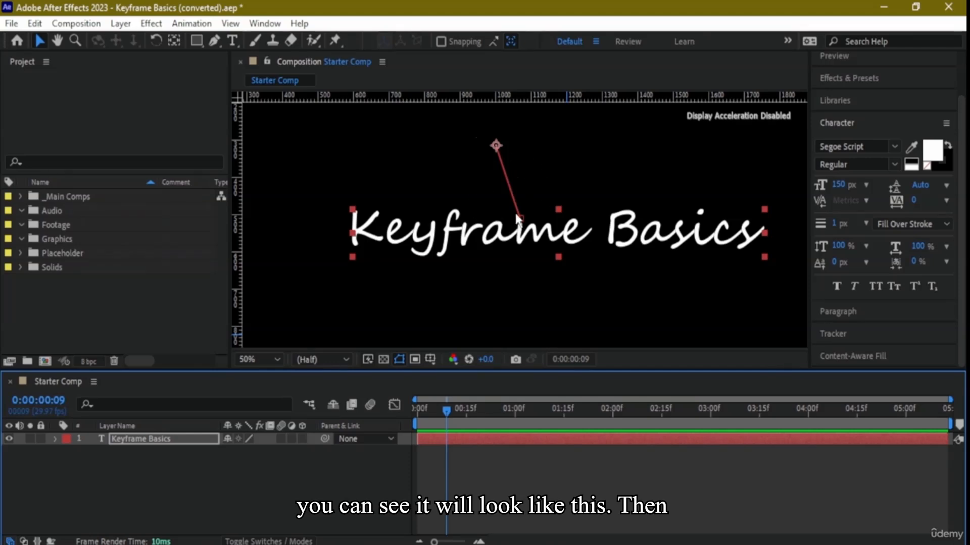
key("Home")
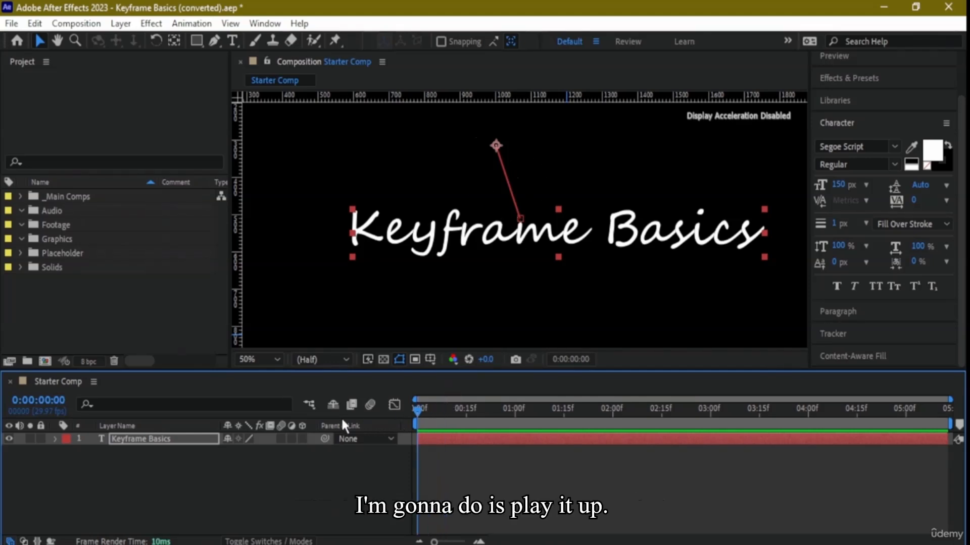
key("space")
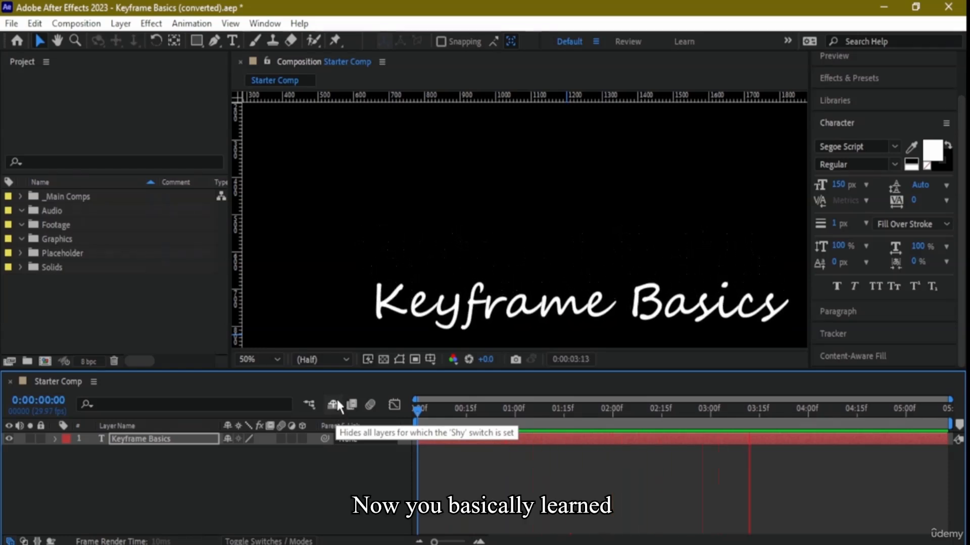
key("space")
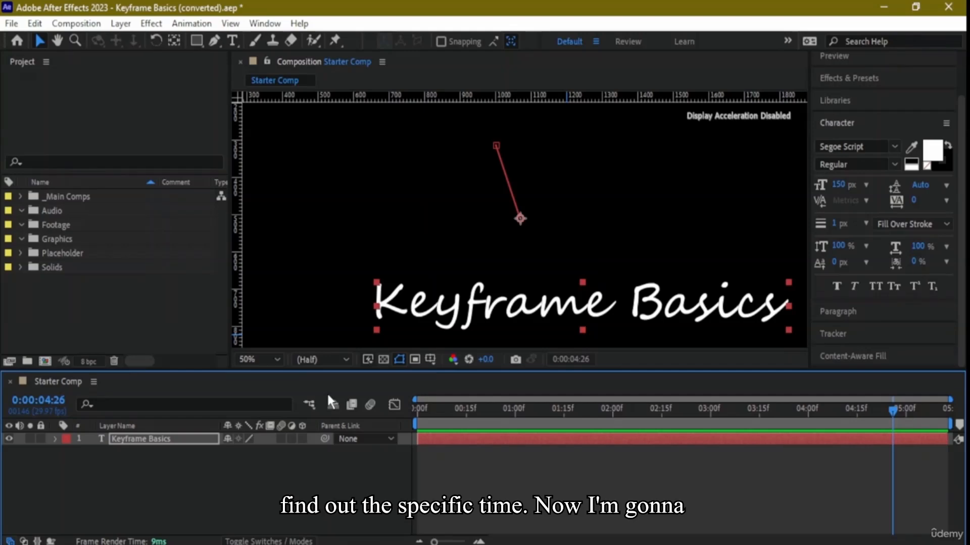
- Clear the Keyframe Basics text and delete its layer from Starter Comp
double_click(138, 440)
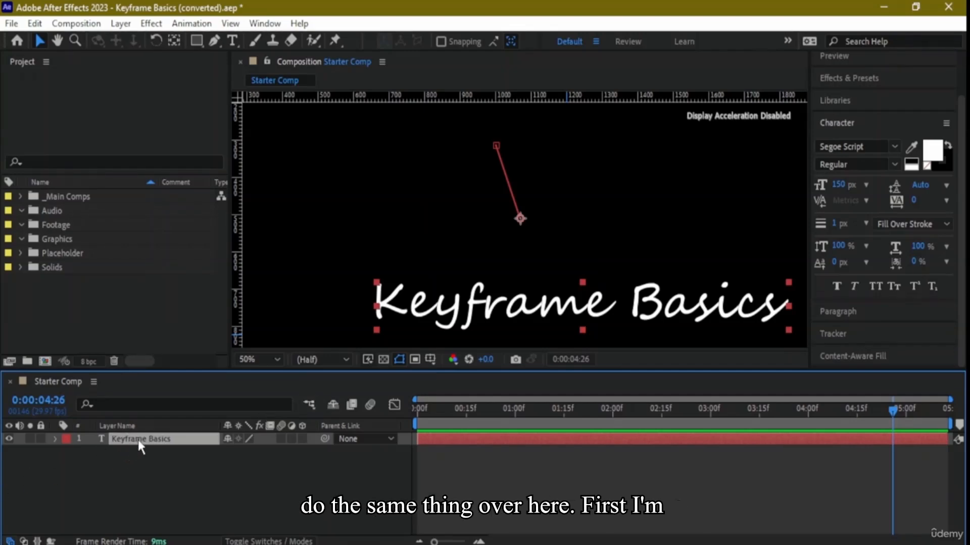
key("BackSpace")
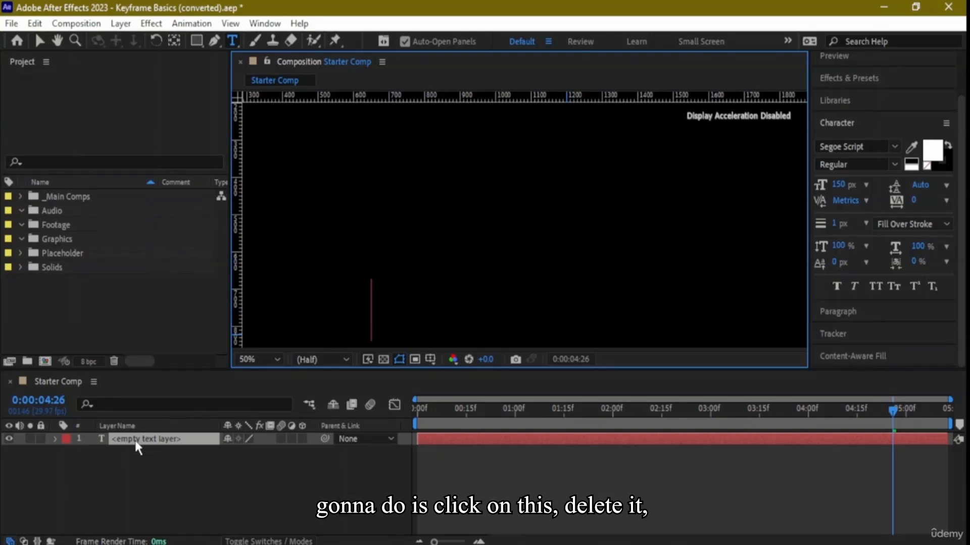
left_click(132, 438)
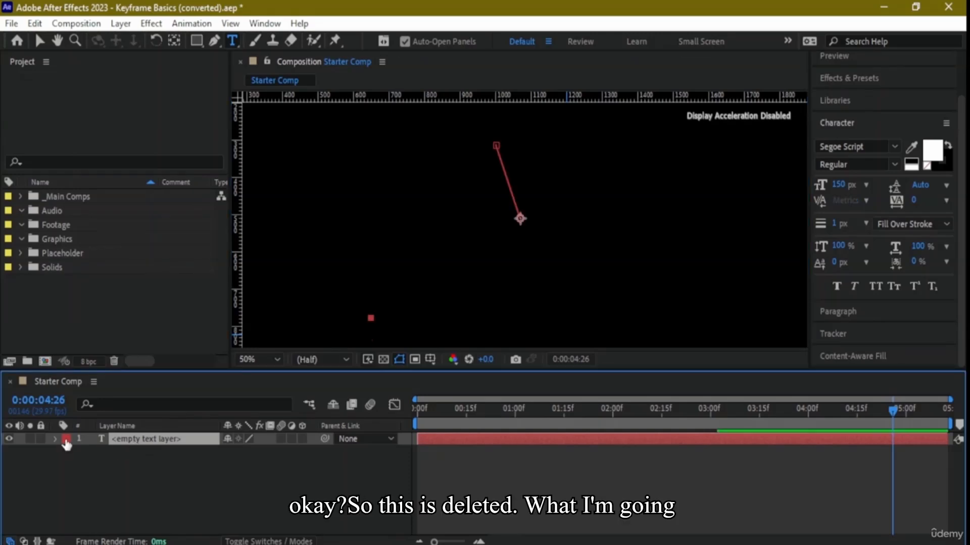
right_click(100, 441)
mouse_move(141, 404)
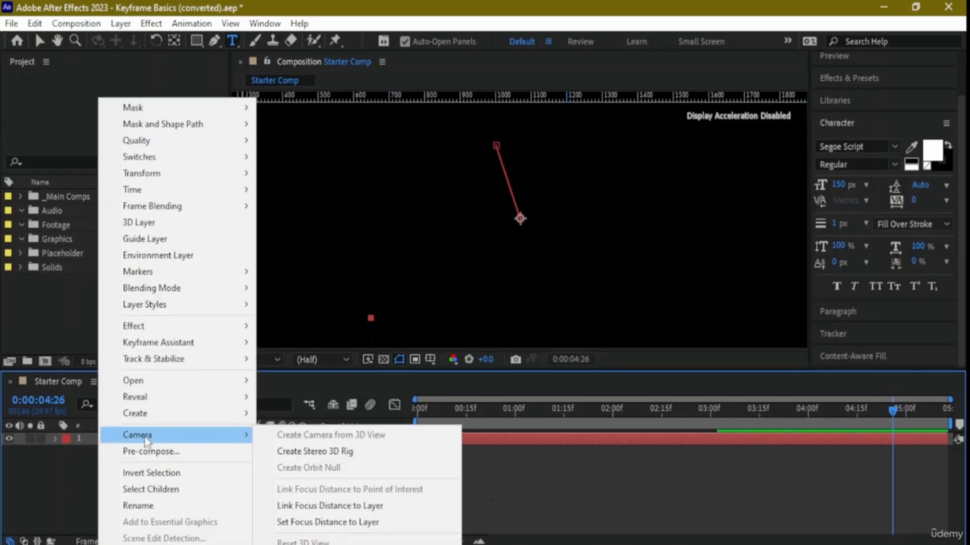
left_click(49, 474)
left_click(119, 440)
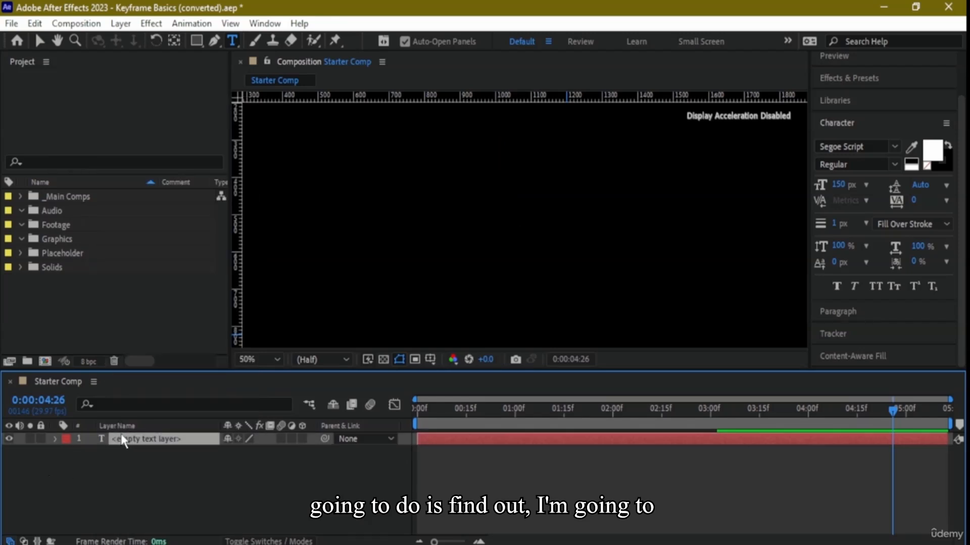
key("Delete")
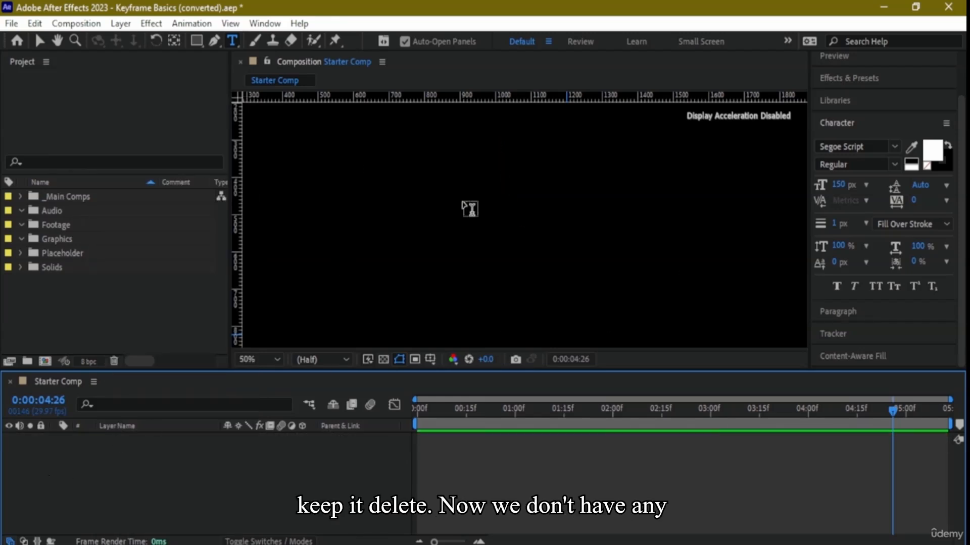
- Create a paragraph text layer reading THIS IS IT and shrink its text box to fit the words
left_click_drag(326, 156, 722, 297)
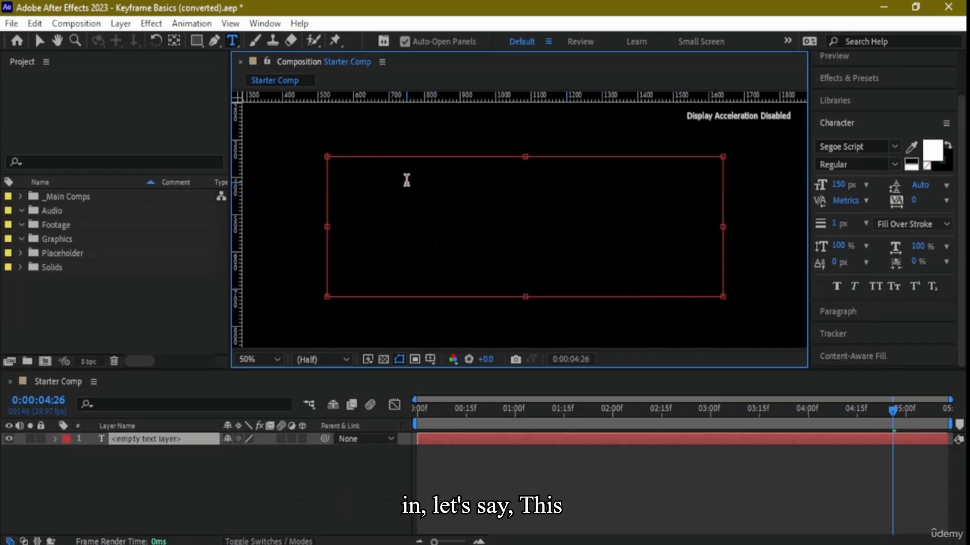
type("THIS IS THE L")
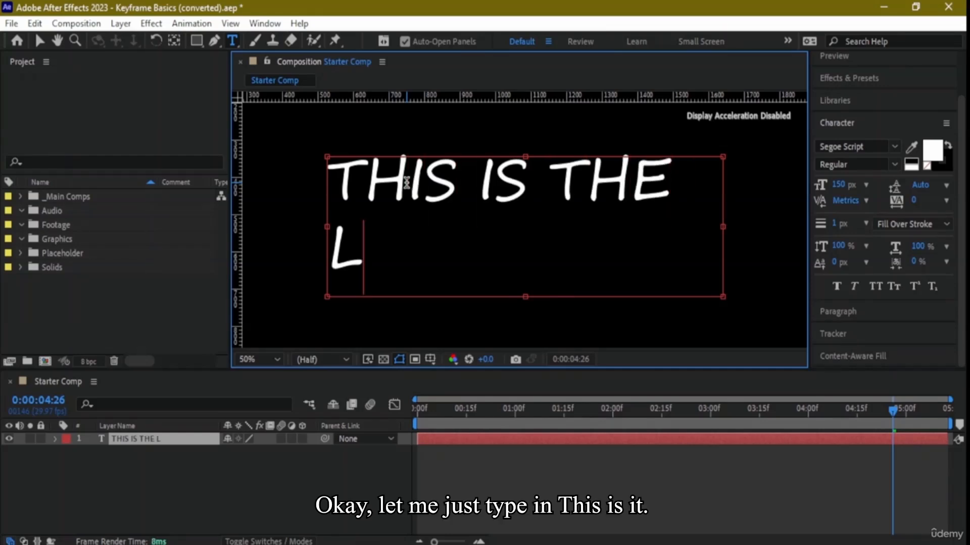
key("BackSpace")
key("BackSpace")
key("BackSpace")
key("BackSpace")
key("BackSpace")
type("IT")
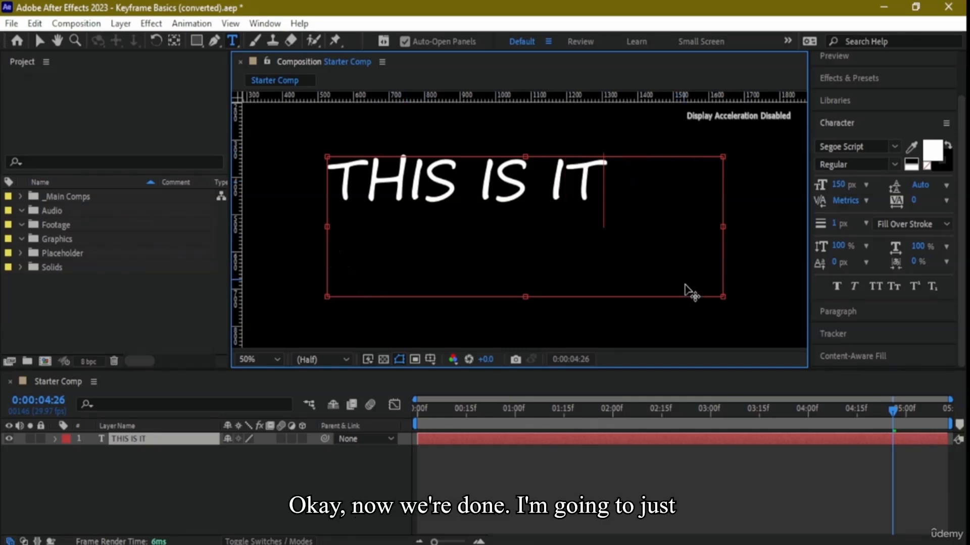
left_click_drag(720, 294, 610, 212)
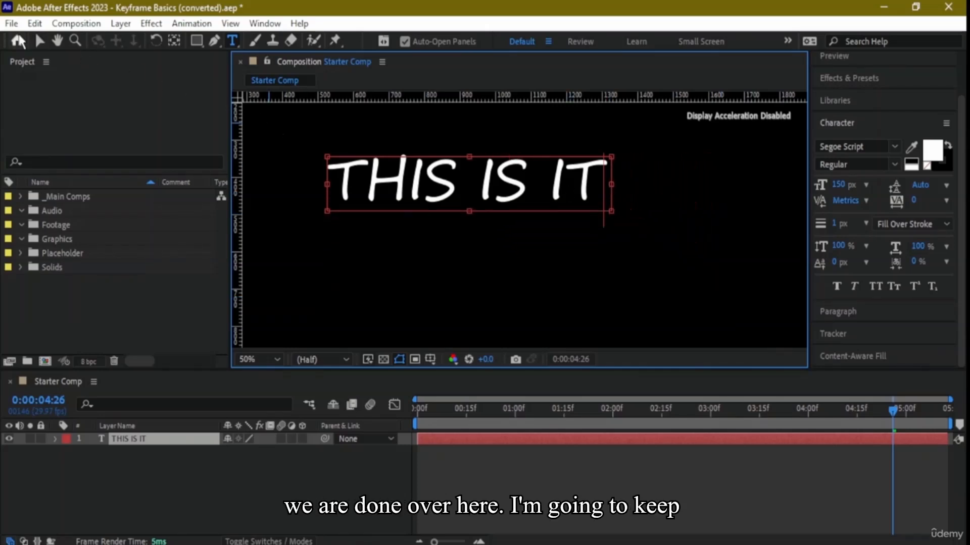
- Move the THIS IS IT text toward the centre of the frame and keep its layer selected
left_click(41, 40)
left_click_drag(482, 189, 532, 213)
left_click(576, 257)
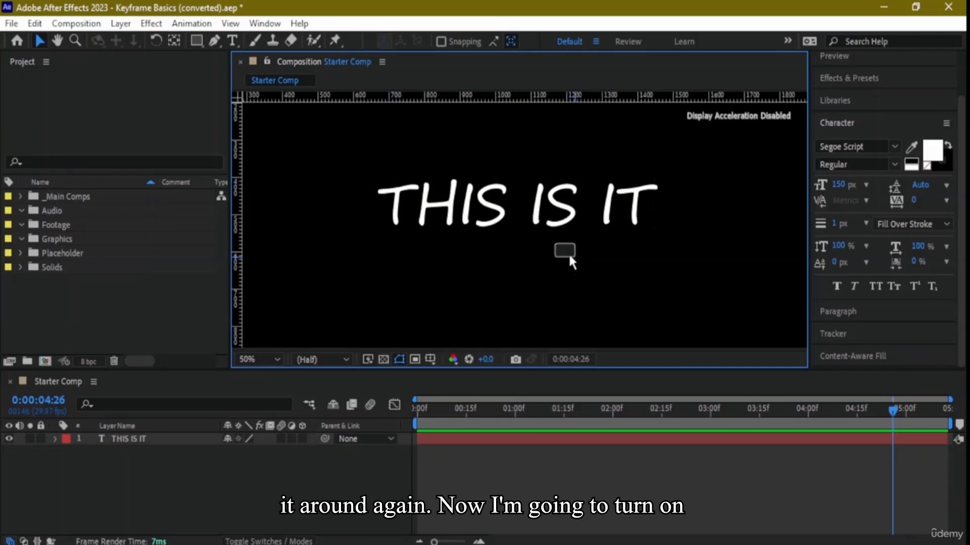
left_click(550, 217)
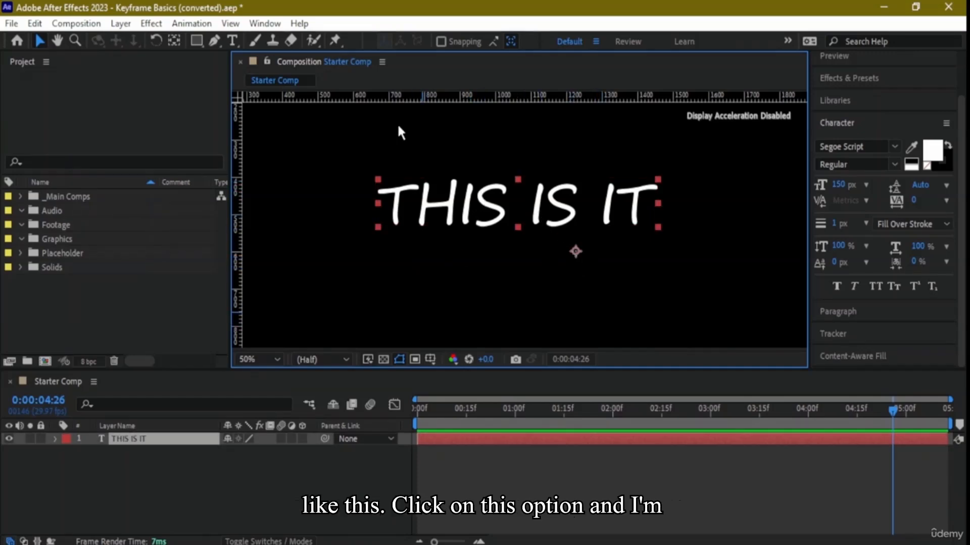
- Move the THIS IS IT layer's anchor point to the centre of the text and snap it there with Snapping enabled
left_click(180, 37)
left_click_drag(581, 251, 518, 203)
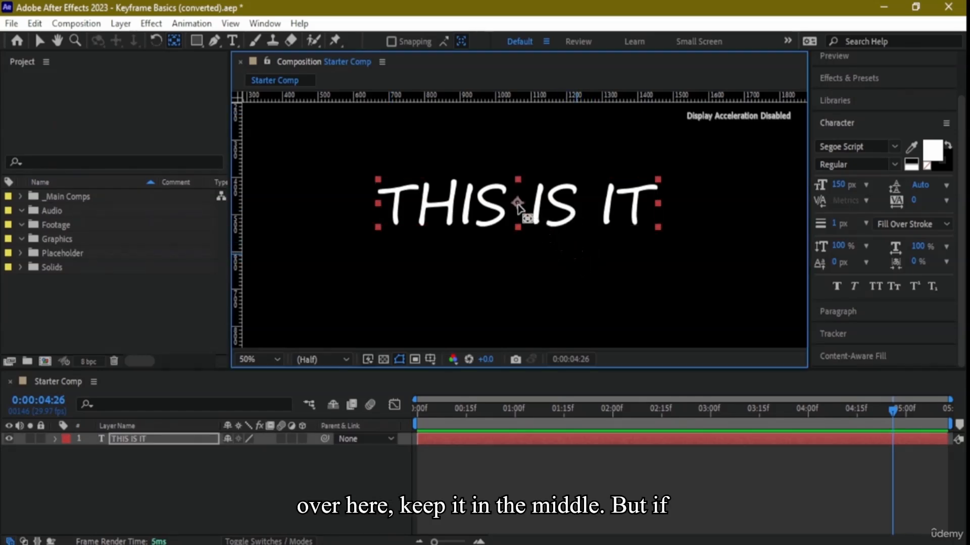
left_click(390, 39)
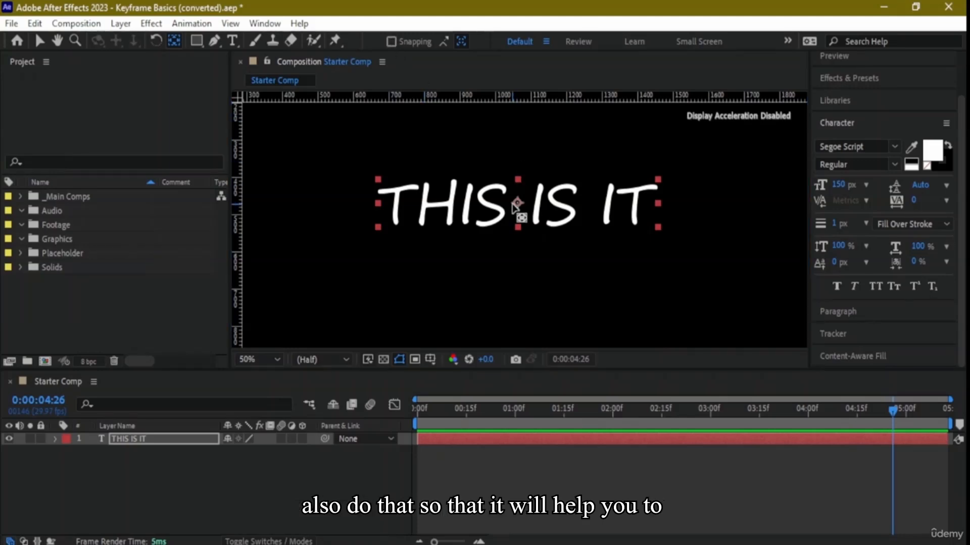
left_click(391, 42)
mouse_move(521, 211)
left_mouse_down()
mouse_move(673, 219)
mouse_move(664, 195)
mouse_move(522, 184)
mouse_move(520, 215)
left_mouse_up()
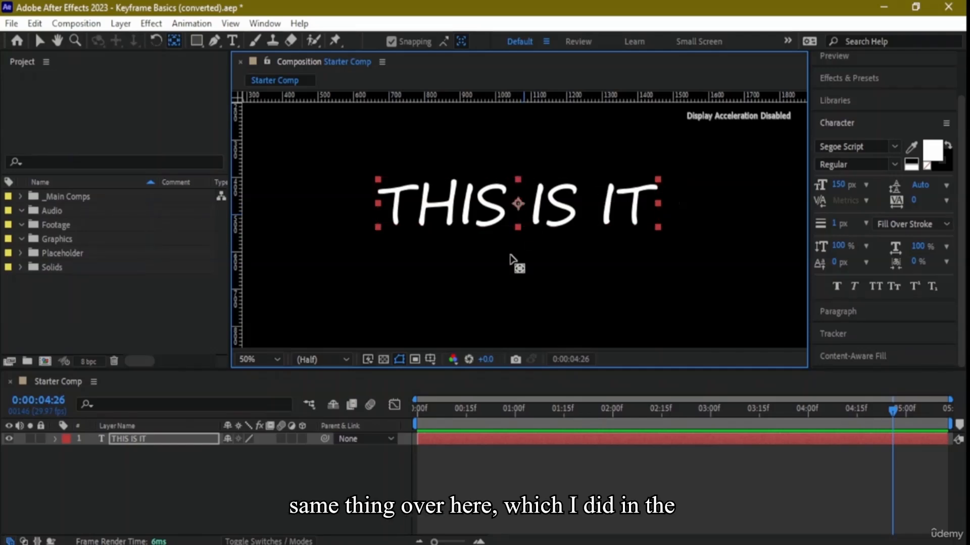
left_click(735, 195)
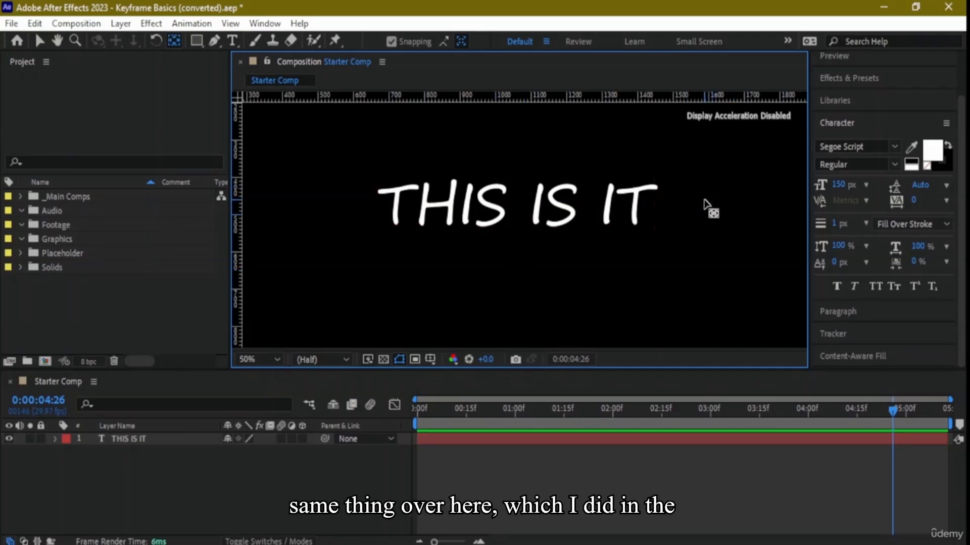
left_click(233, 438)
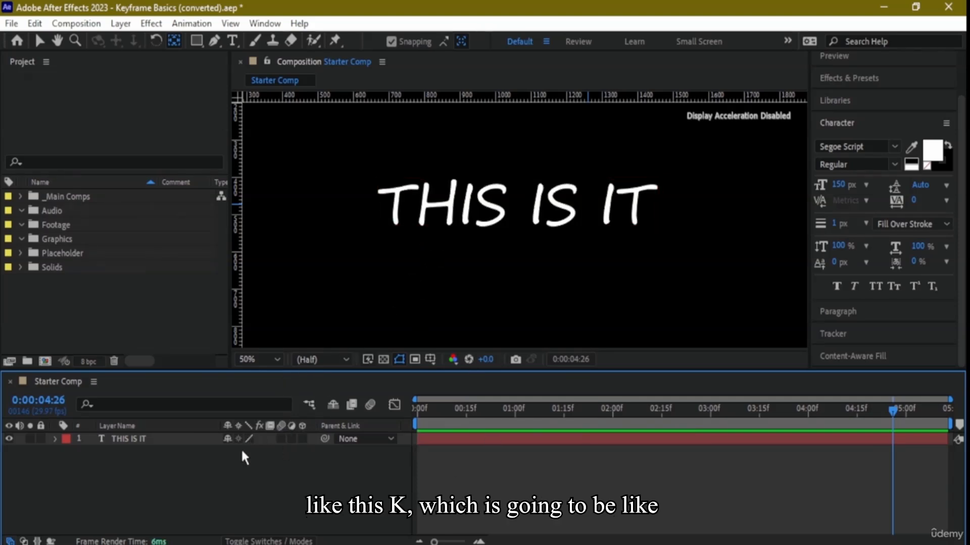
- Compare the THIS IS IT letter edges up close in draft and best layer quality, leaving the layer on best quality
scroll(471, 233, "up", 4)
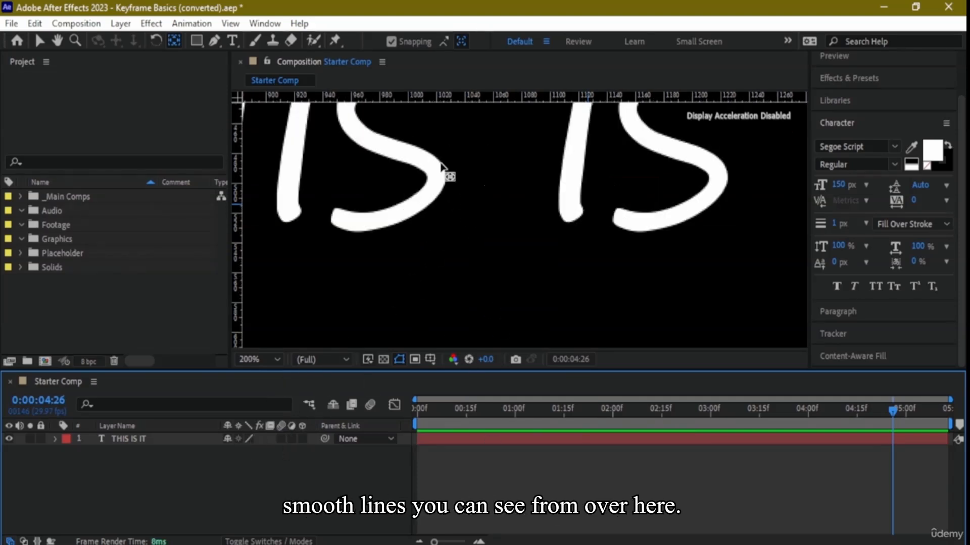
scroll(436, 247, "up", 4)
scroll(461, 211, "down", 1)
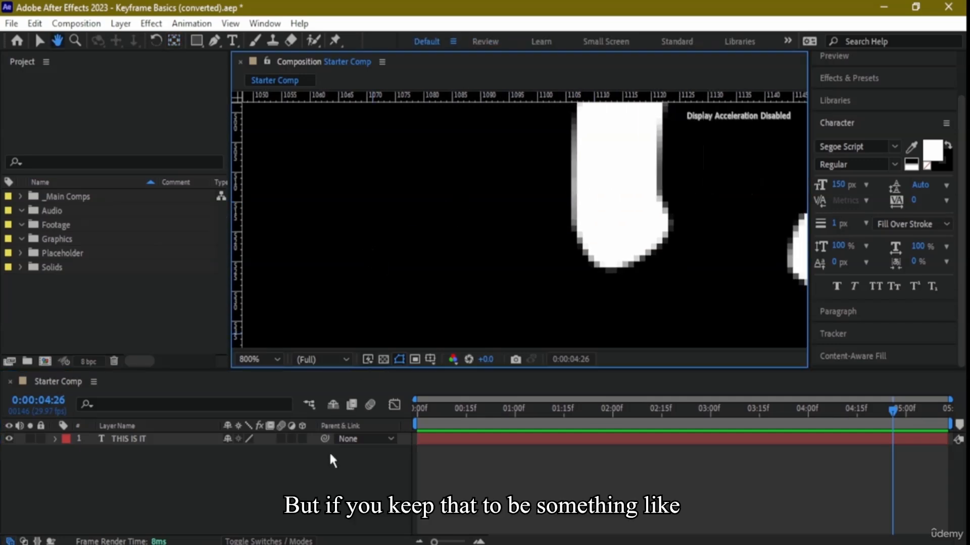
left_click(250, 439)
key("h")
left_click_drag(444, 293, 298, 255)
scroll(533, 158, "down", 4)
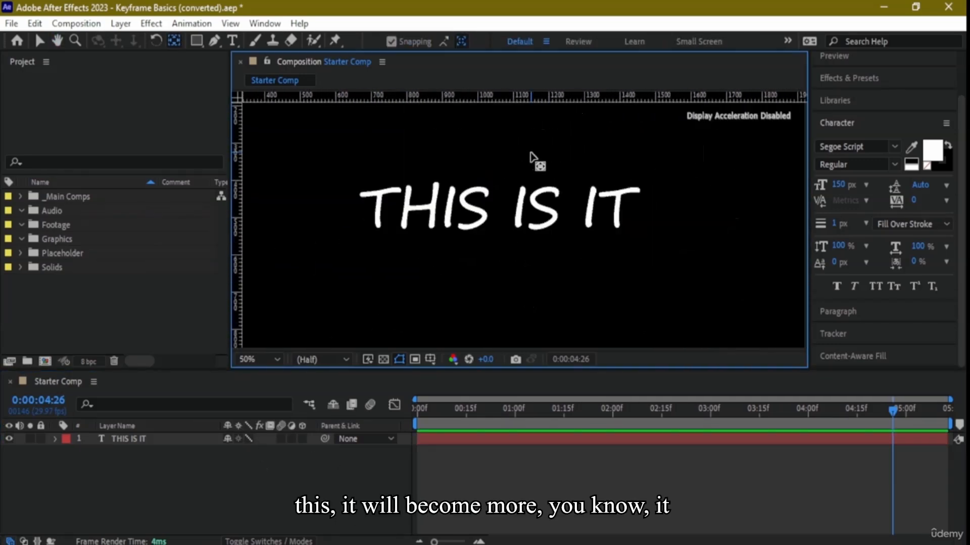
scroll(462, 232, "up", 2)
left_click_drag(323, 173, 424, 201)
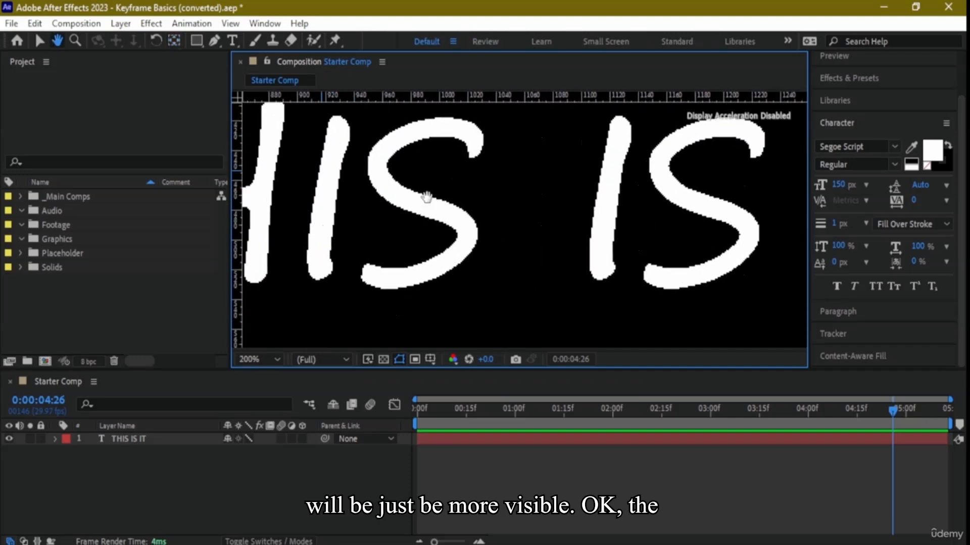
left_click(248, 439)
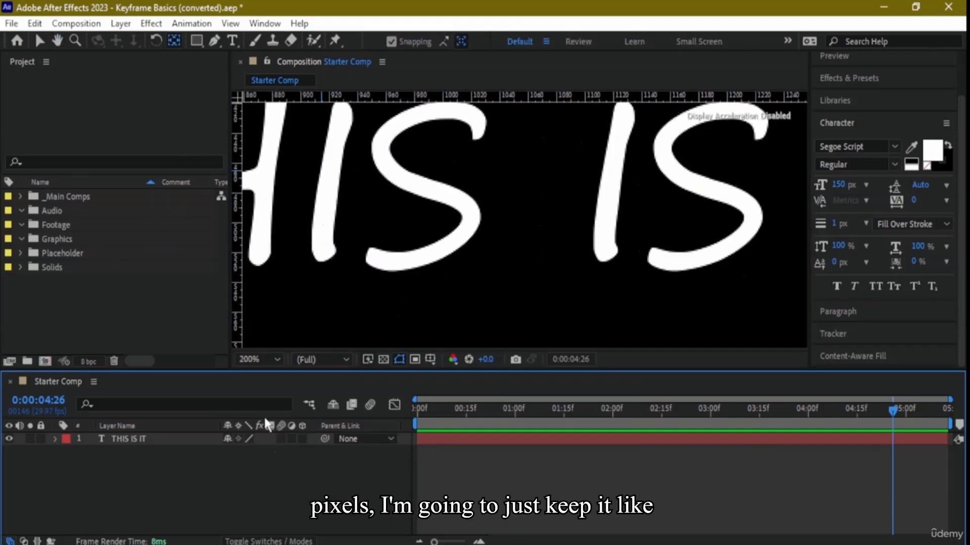
left_click_drag(403, 301, 453, 266)
scroll(453, 266, "down", 6)
scroll(449, 288, "up", 2)
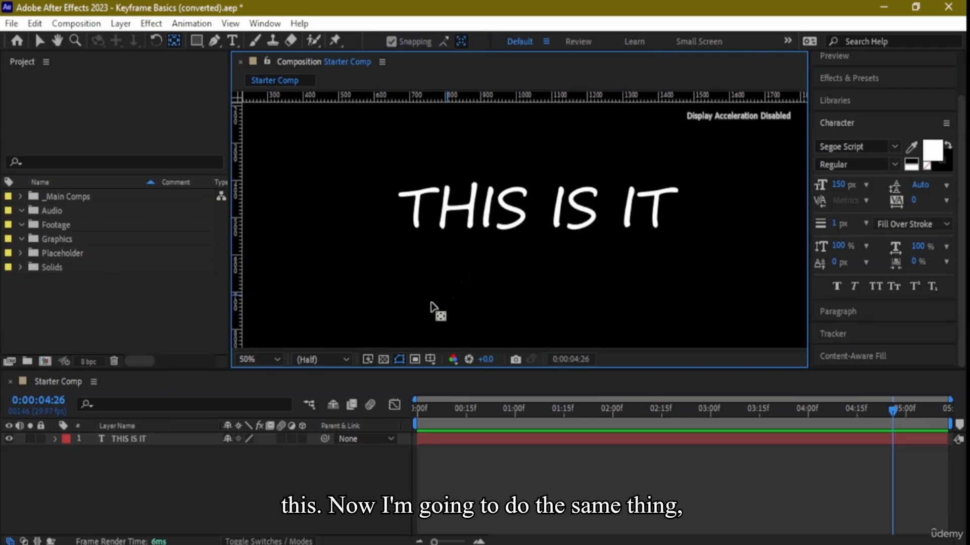
- Reveal the THIS IS IT layer's Transform properties and set a Position keyframe at 0:00:00:15
left_click(54, 438)
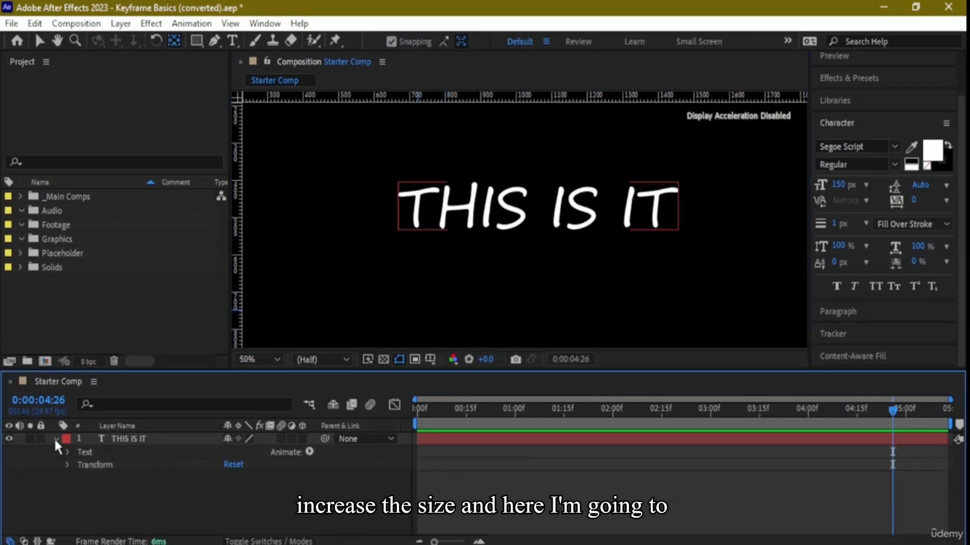
left_click(67, 465)
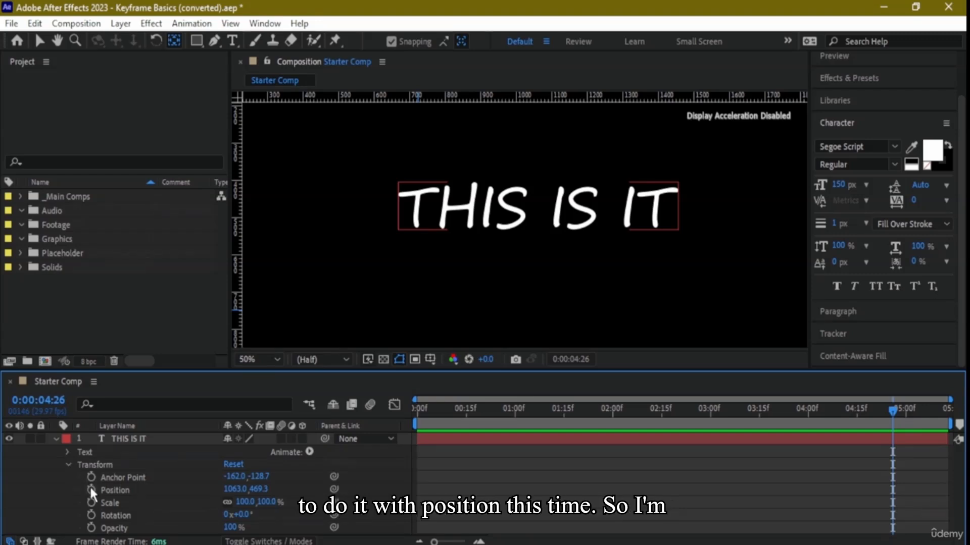
left_click(809, 443)
left_click_drag(894, 410, 467, 414)
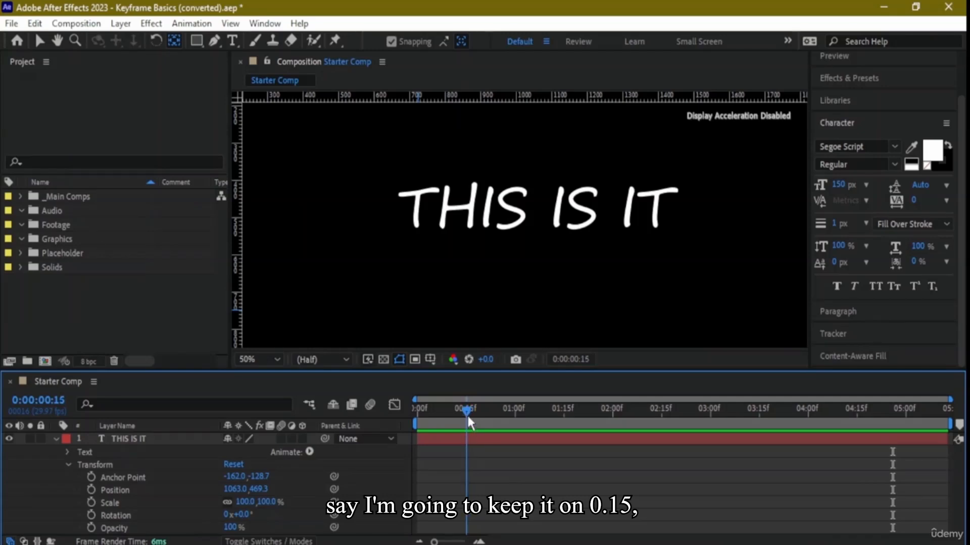
left_click(464, 444)
left_click(91, 490)
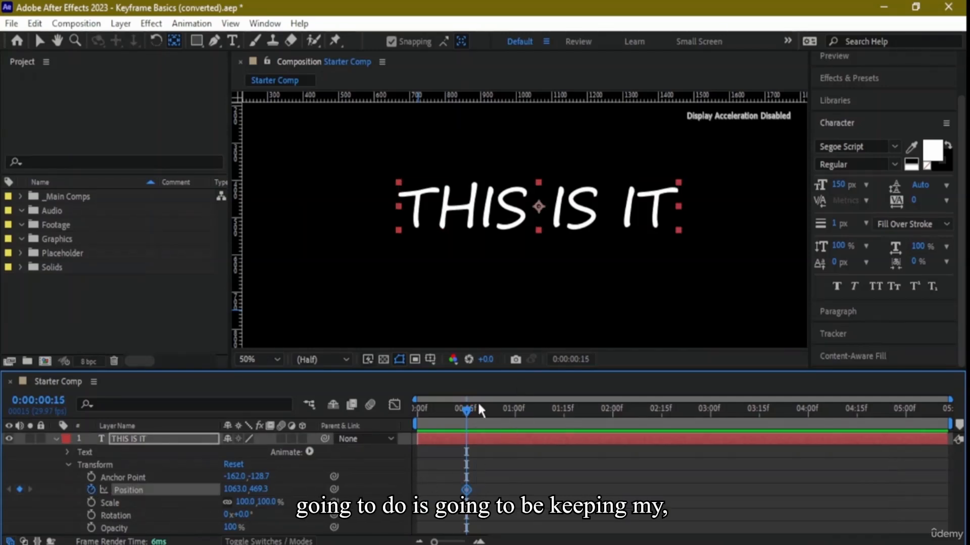
- At 0:00:04:01, move the layer's anchor point below and right of the text, to about 1505, 725, adding a second Position keyframe
left_click_drag(468, 407, 811, 408)
left_click_drag(545, 221, 701, 310)
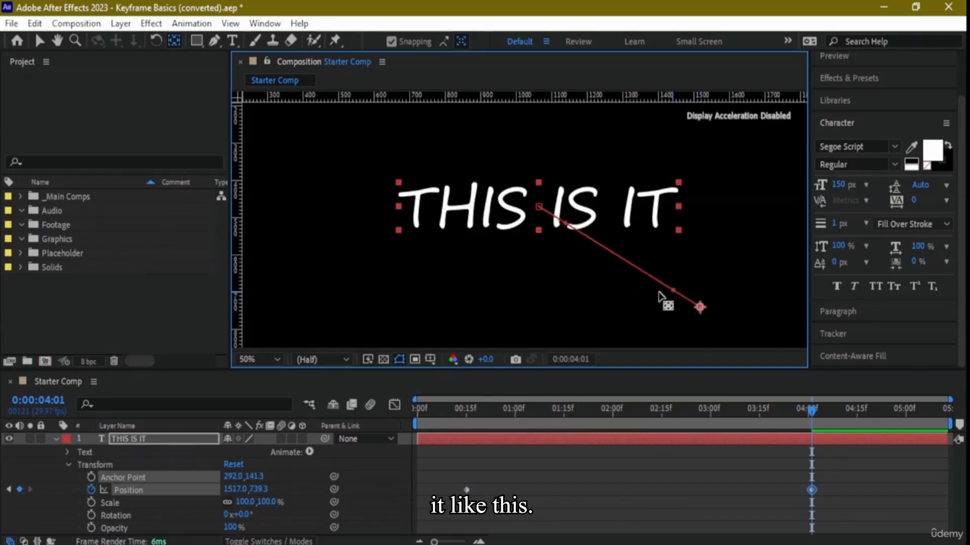
mouse_move(703, 310)
left_mouse_down()
mouse_move(736, 291)
mouse_move(743, 313)
mouse_move(751, 275)
mouse_move(751, 323)
mouse_move(732, 310)
mouse_move(703, 316)
mouse_move(698, 306)
left_mouse_up()
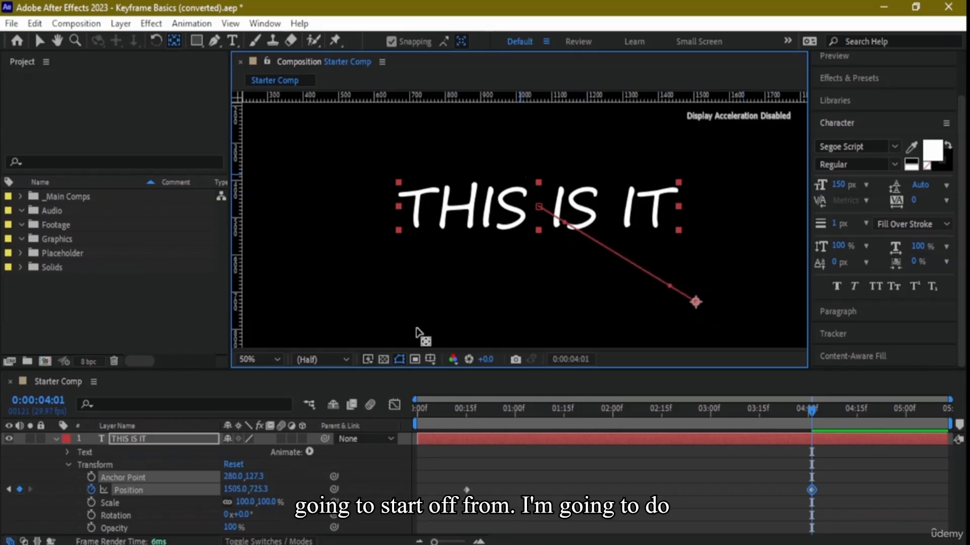
- Move the THIS IS IT text toward the upper left, and reposition the motion path's end point to about 1657, 751
left_click(466, 490)
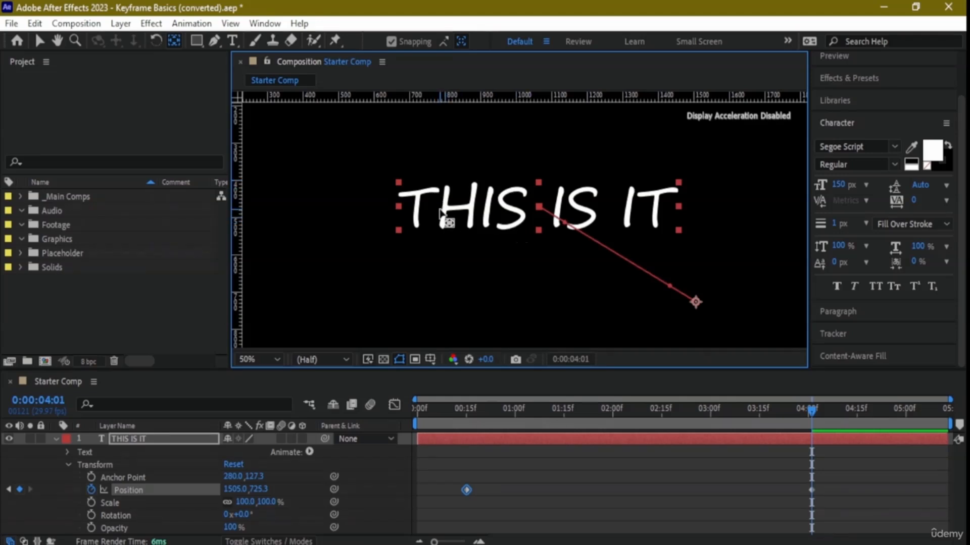
left_click(42, 43)
left_click_drag(514, 229, 374, 161)
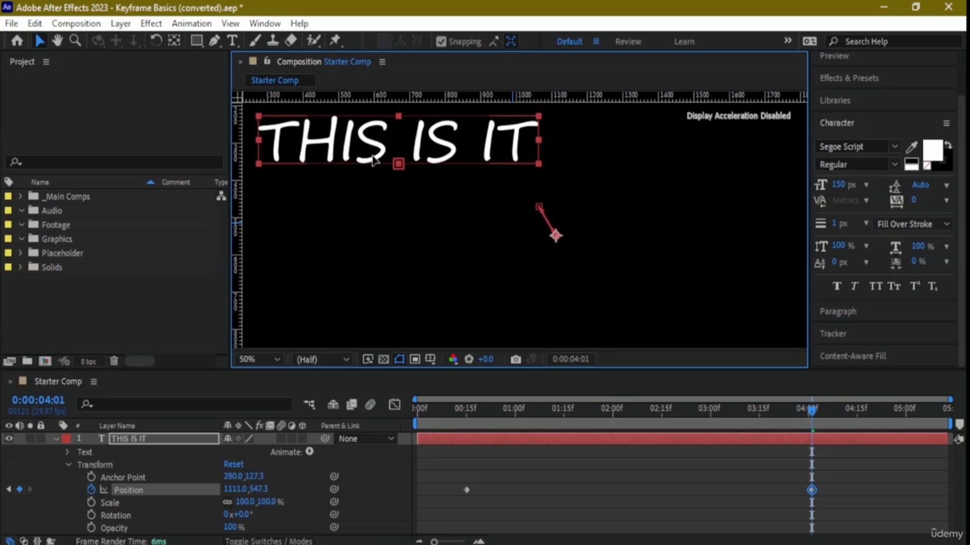
left_click_drag(556, 235, 748, 311)
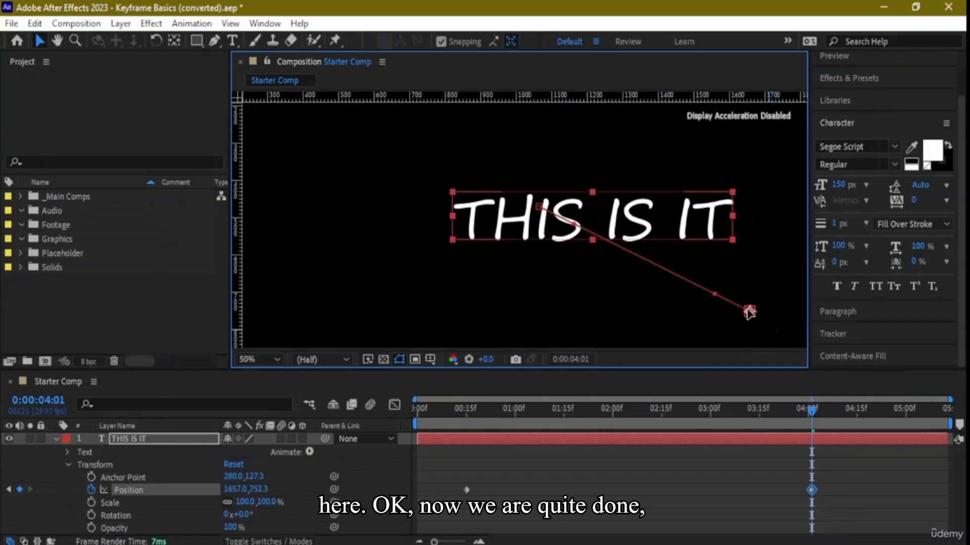
- Delete both Position keyframes of the THIS IS IT layer and set the current time to 0:00:01:00
left_click(466, 491)
key("Delete")
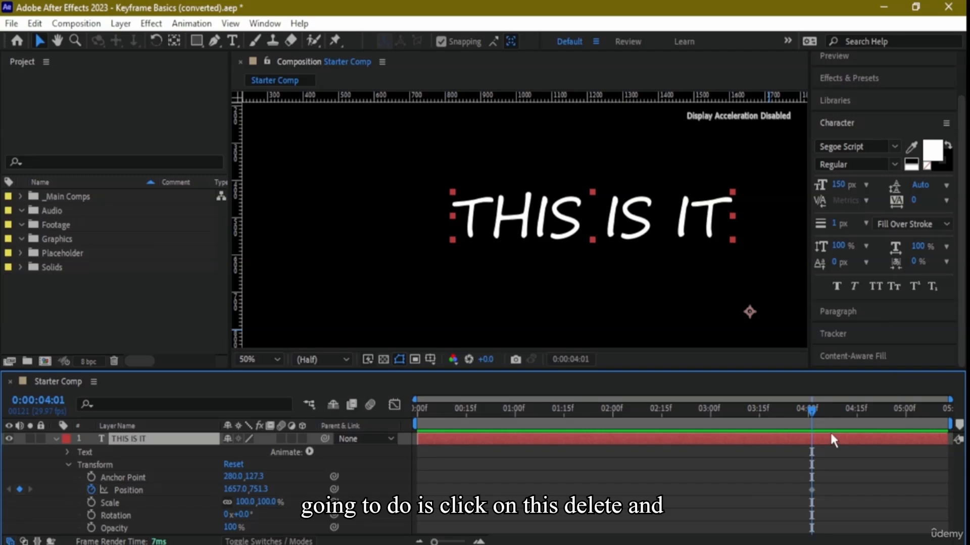
left_click(811, 490)
left_click_drag(808, 417, 511, 409)
key("Delete")
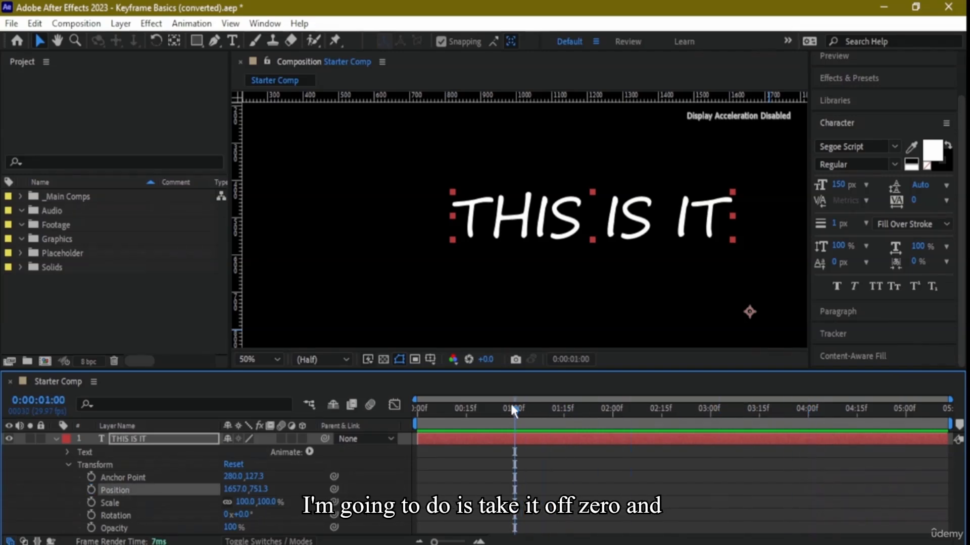
- Move the THIS IS IT text to the upper left of the frame and recentre its anchor point at about 693, 309
left_click_drag(645, 233, 451, 165)
left_click_drag(555, 241, 407, 147)
left_click(174, 43)
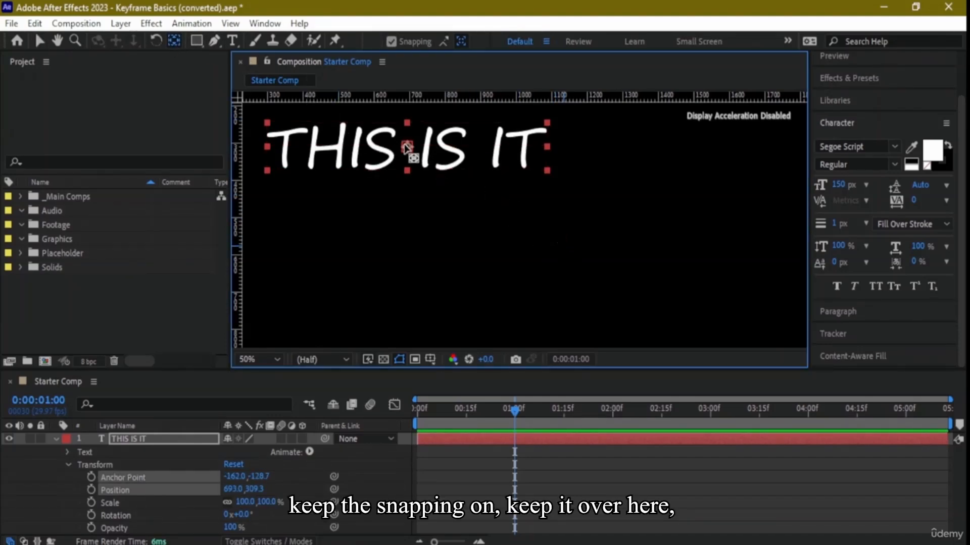
- Keyframe Anchor Point and Position at 0:00:01:00, and at 0:00:04:16 move the anchor point to about 1437, 671
left_click(91, 489)
left_click_drag(543, 412, 860, 412)
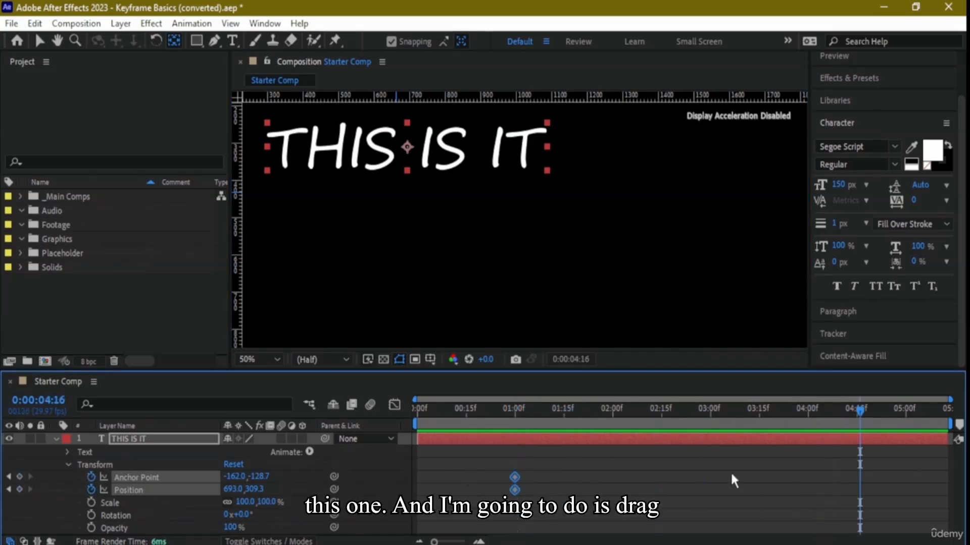
left_click_drag(409, 148, 671, 282)
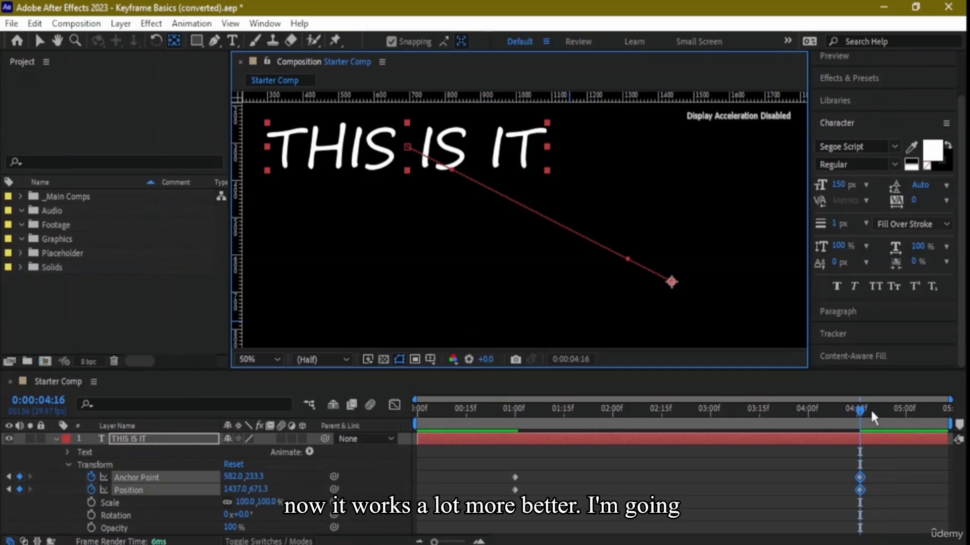
- Preview the animation from the start of the composition, and set the current time to 0:00:00:09
left_click_drag(856, 408, 416, 398)
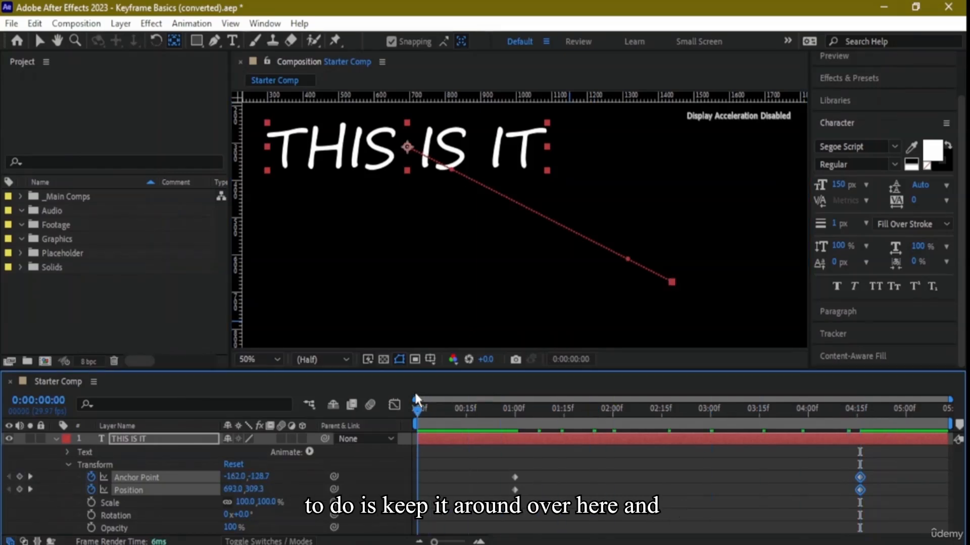
key("space")
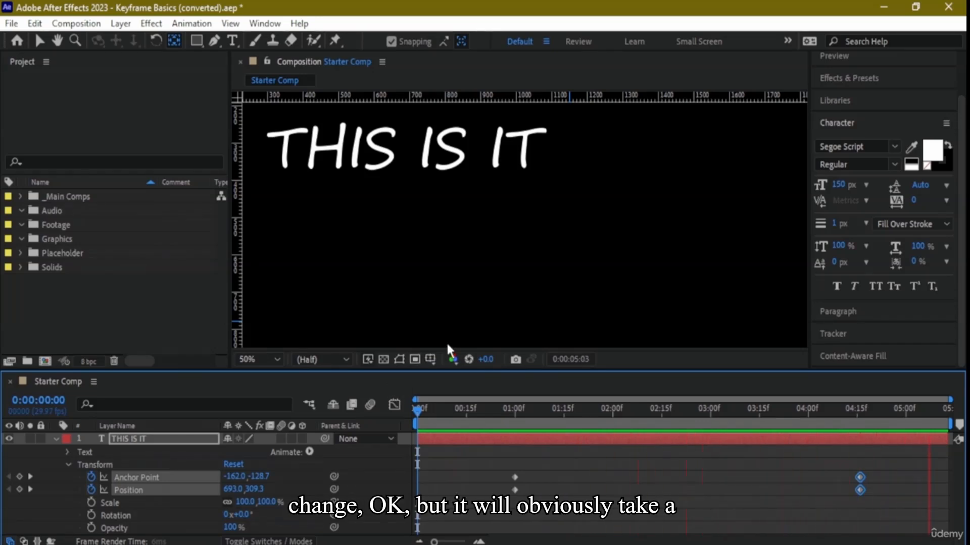
left_click(447, 408)
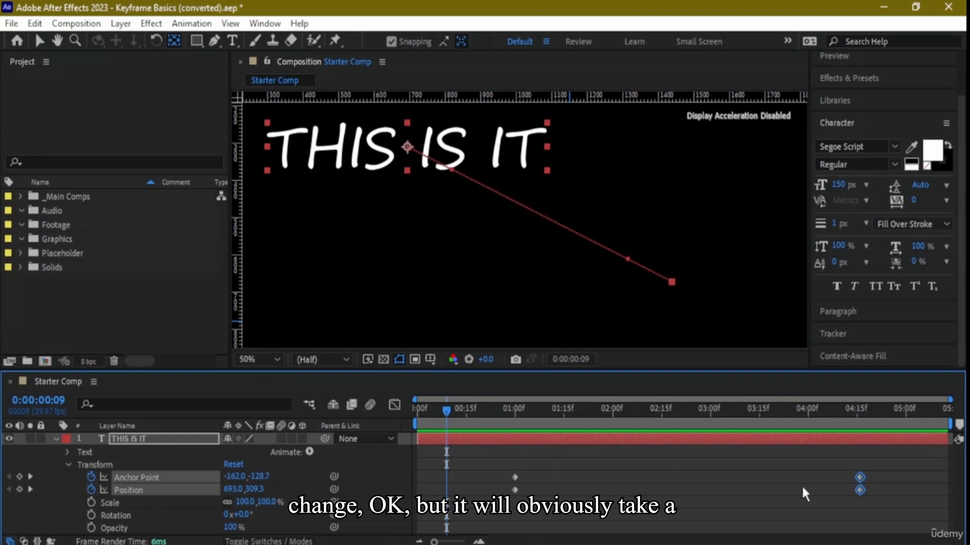
- Delete all Anchor Point and Position keyframes from the THIS IS IT layer
key("Delete")
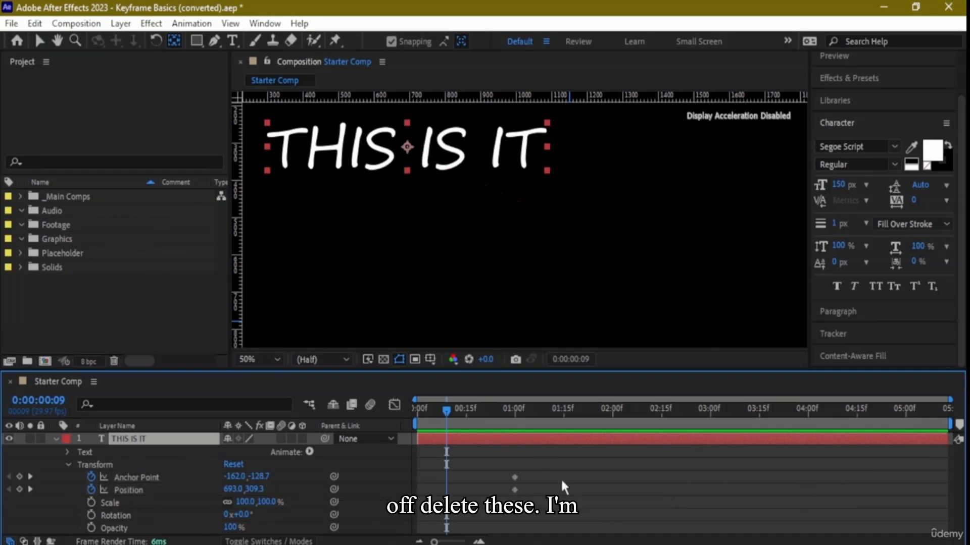
left_click(514, 478)
key("Delete")
left_click(515, 489)
key("Delete")
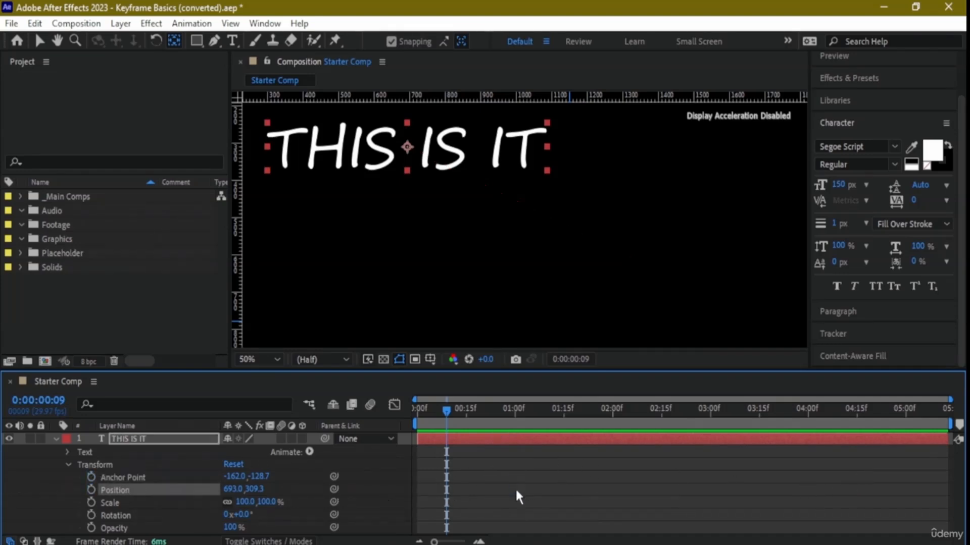
- Set a Position keyframe at 0:00:00:09, and at 0:00:03:09 move the THIS IS IT text toward the lower right of the frame
left_click(91, 489)
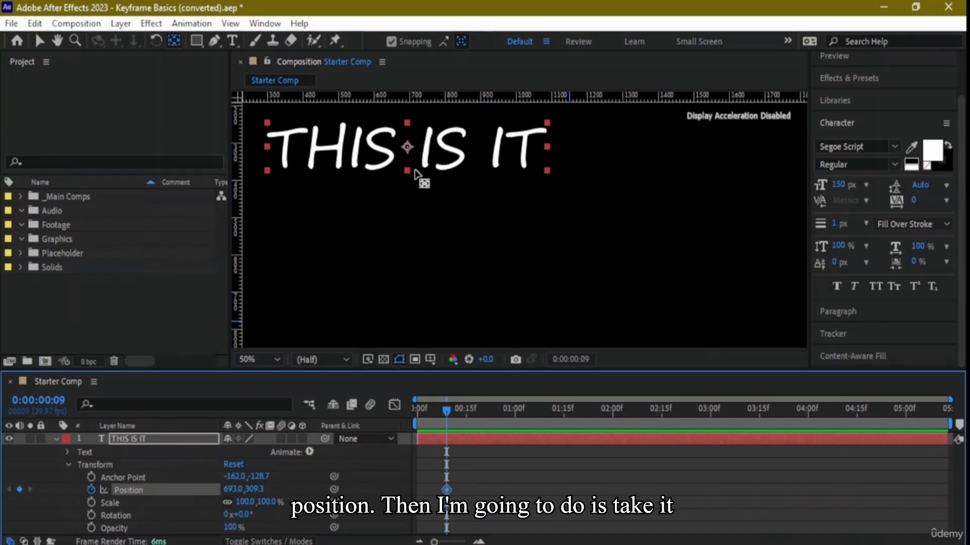
mouse_move(407, 148)
left_mouse_down()
mouse_move(541, 225)
mouse_move(652, 264)
mouse_move(494, 205)
mouse_move(419, 158)
left_mouse_up()
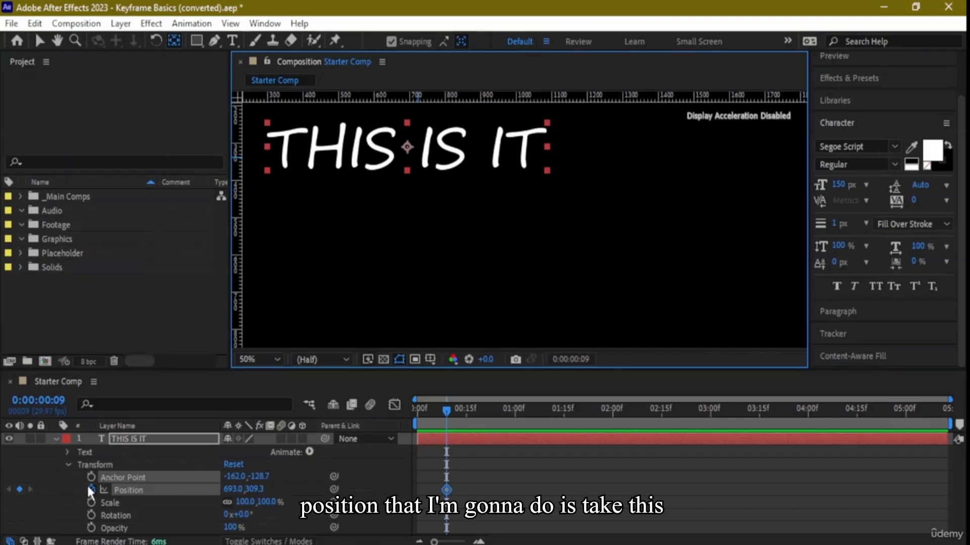
left_click_drag(447, 408, 739, 410)
left_click(39, 40)
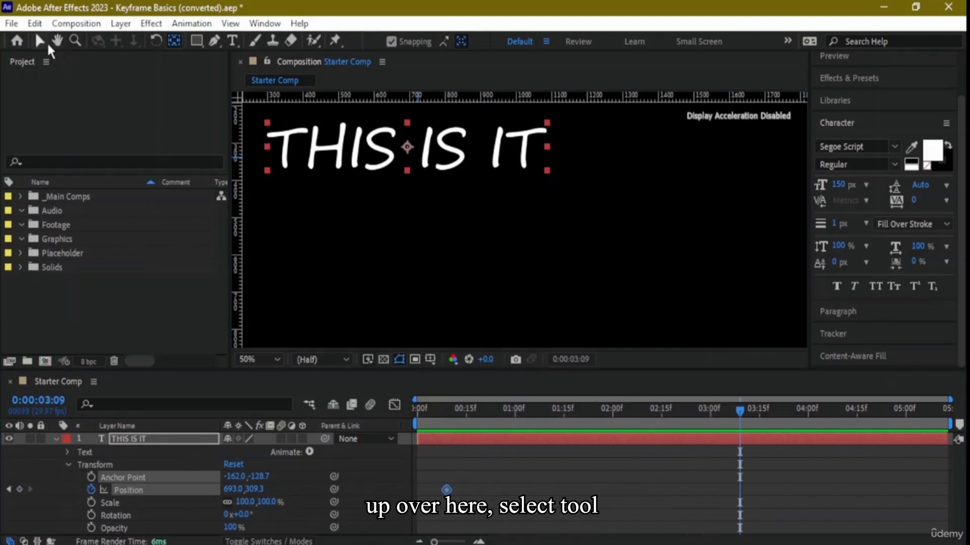
left_click_drag(457, 177, 650, 291)
- Play the THIS IS IT position animation from the start of the composition and stop it
left_click_drag(743, 407, 404, 427)
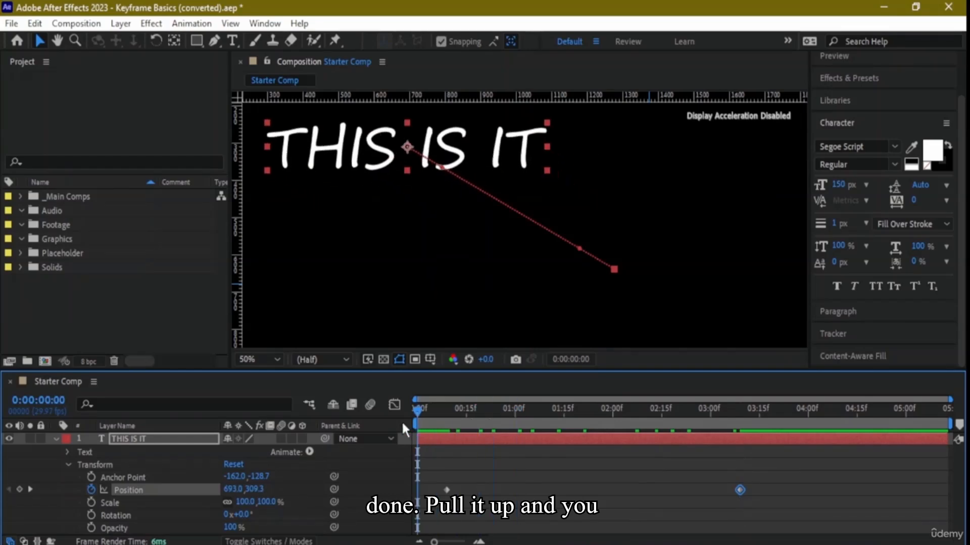
key("space")
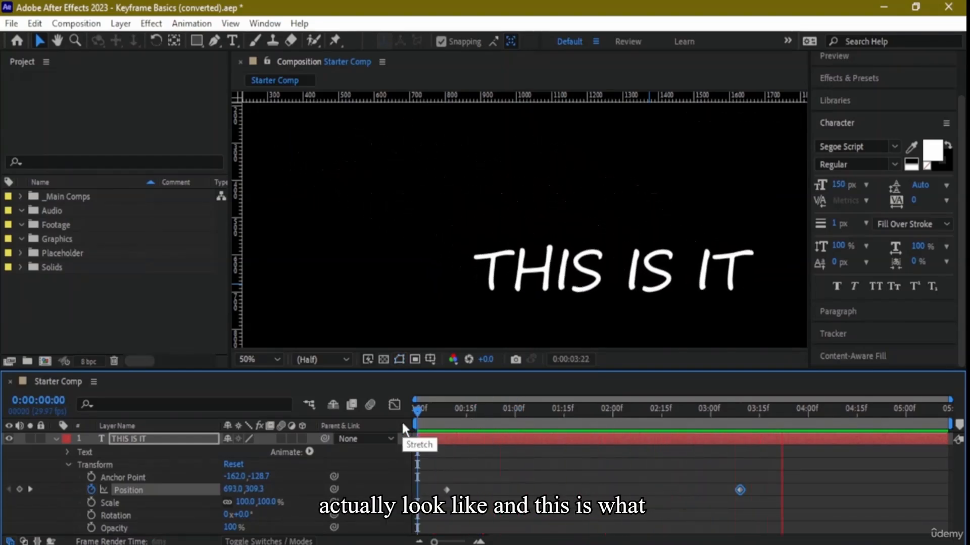
key("space")
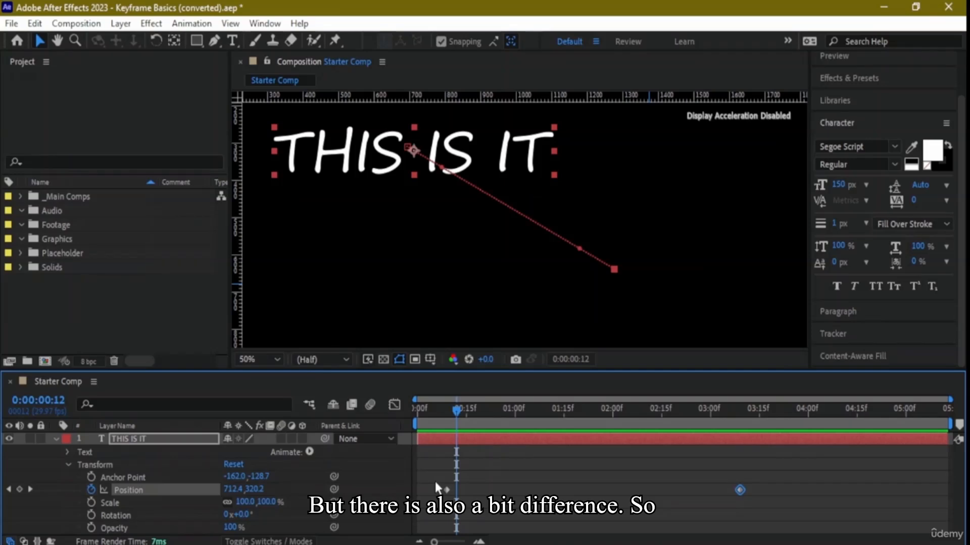
- View the Keyframe Assistant options for the Position property without applying any
right_click(137, 487)
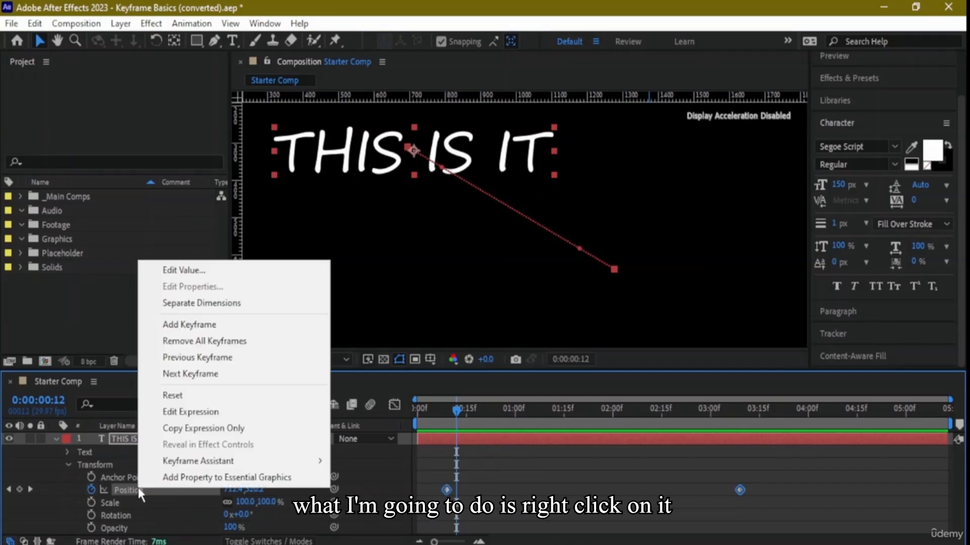
mouse_move(222, 465)
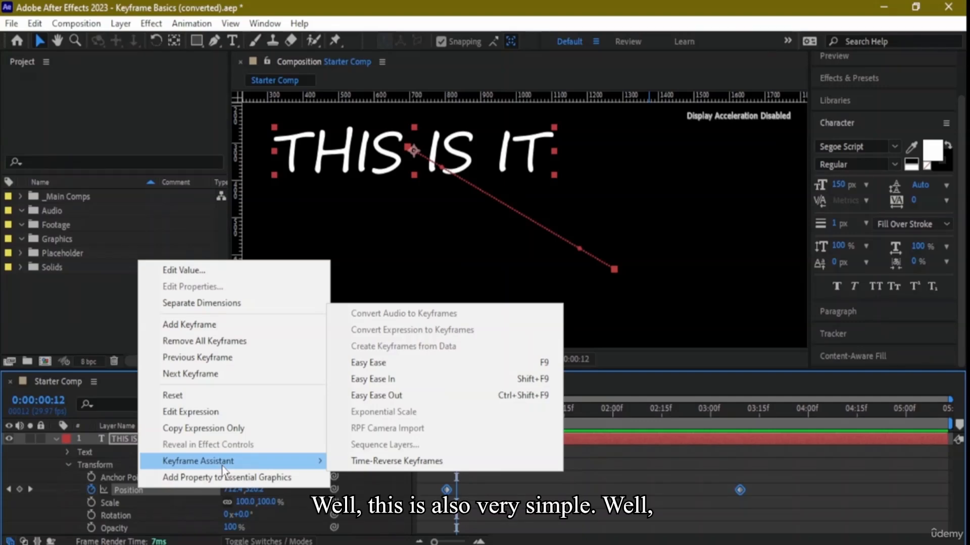
left_click(620, 280)
left_click(620, 280)
- Try moving the THIS IS IT text slightly at 0:00:00:12 and undo the latest changes
left_click_drag(448, 160, 454, 173)
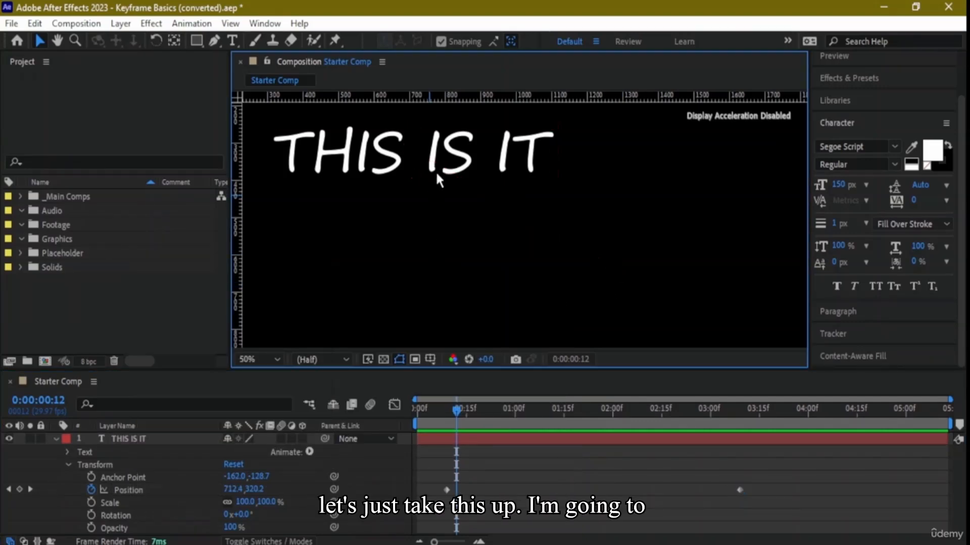
key("ctrl+z")
key("ctrl+z")
key("ctrl+z")
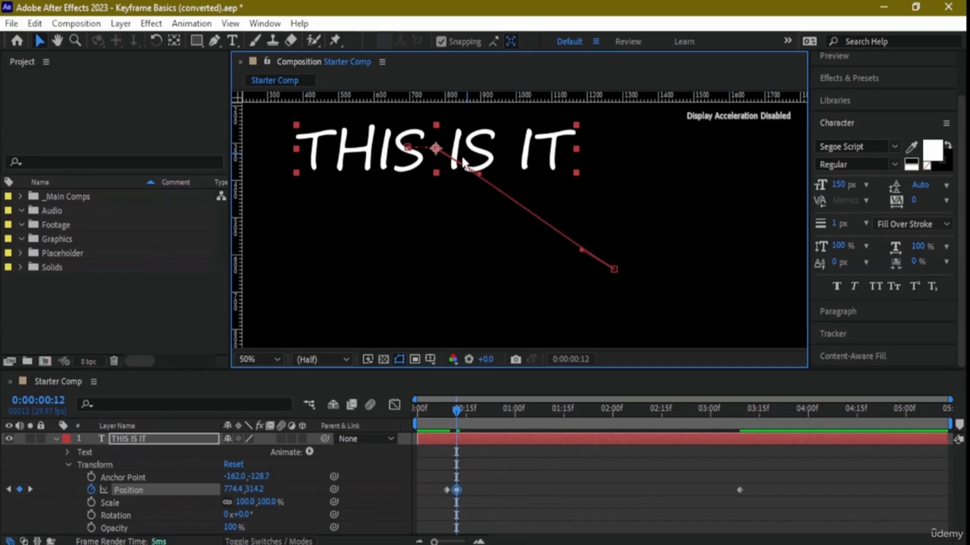
- Undo the THIS IS IT position animation, including its first Position keyframe at 0:00:00:09
key("ctrl+z")
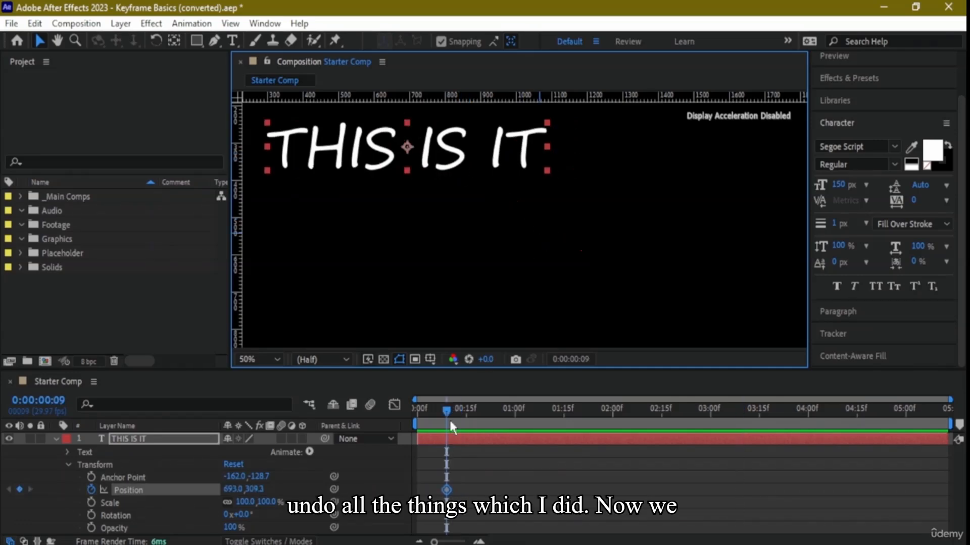
key("ctrl+z")
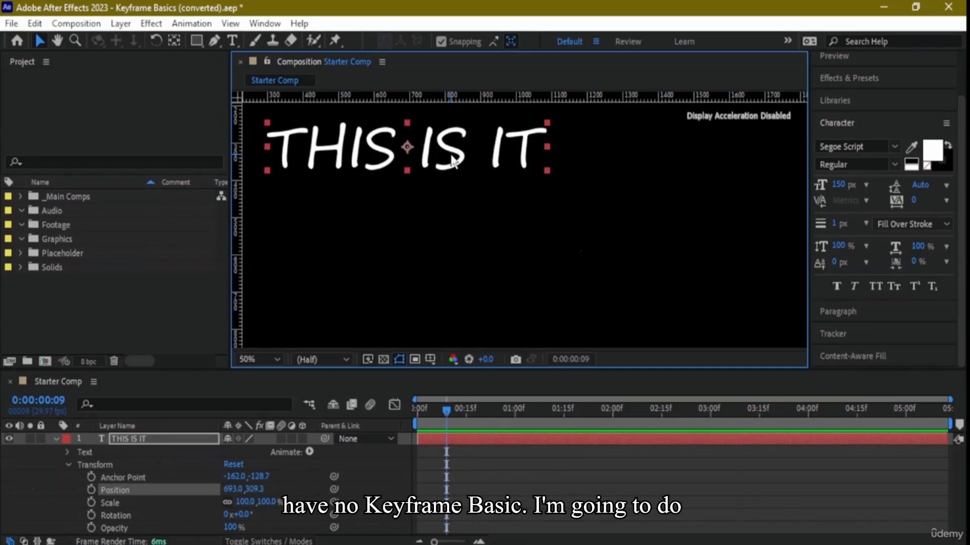
- Duplicate the THIS IS IT text layer, place the copy below the original and scale it down to about 53.3%
key("ctrl+d")
left_click_drag(454, 162, 432, 292)
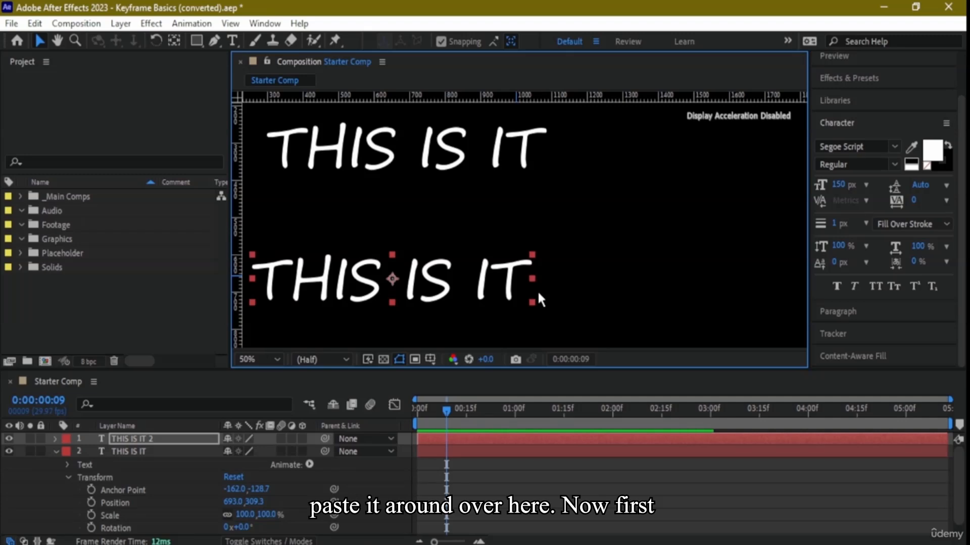
left_click_drag(532, 300, 386, 295)
- Move the original THIS IS IT text closer above the copy and scale it down to about 49.8%
left_click_drag(433, 150, 455, 184)
left_click(538, 189)
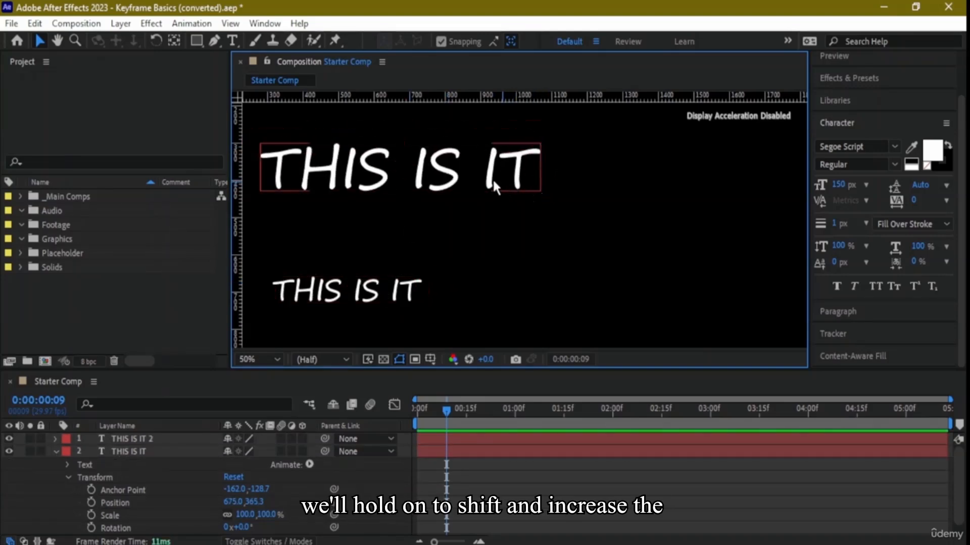
left_click(484, 178)
left_click(537, 188)
left_click(520, 185)
left_click_drag(541, 190, 384, 213)
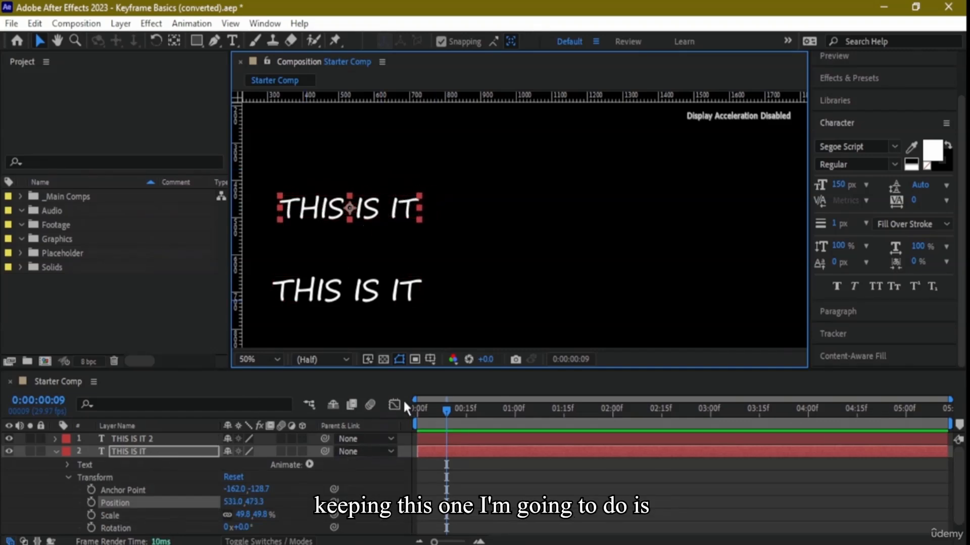
left_click(91, 502)
mouse_move(352, 213)
left_mouse_down()
mouse_move(404, 212)
mouse_move(341, 210)
left_mouse_up()
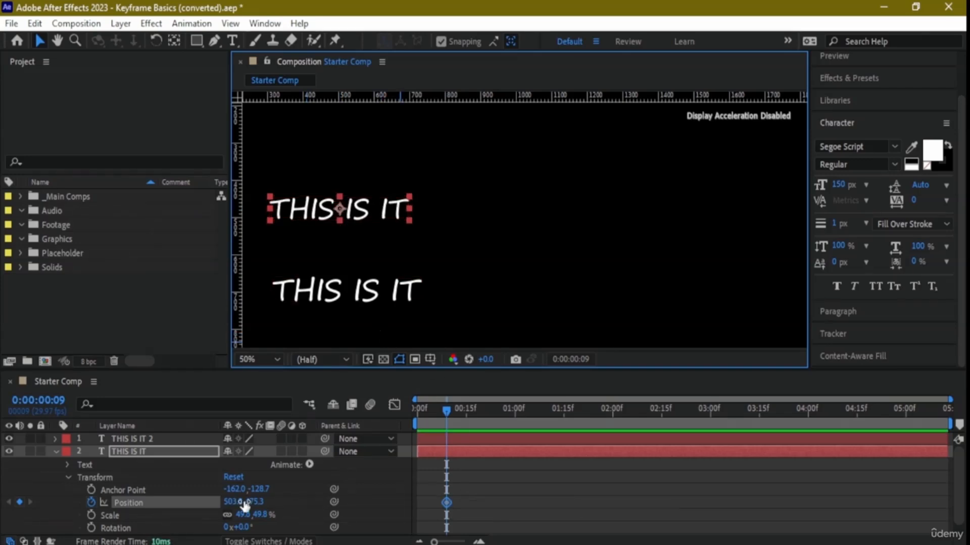
left_click(298, 295)
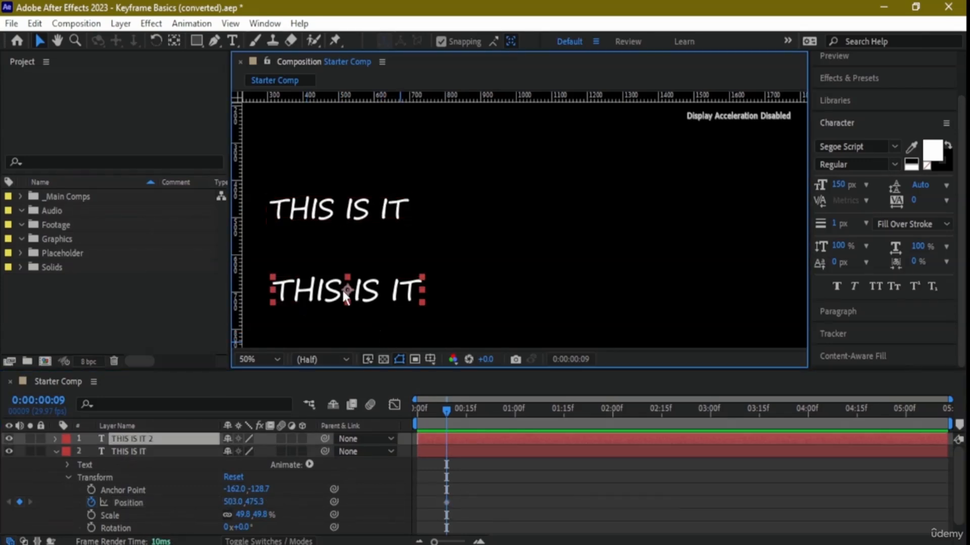
left_click(167, 451)
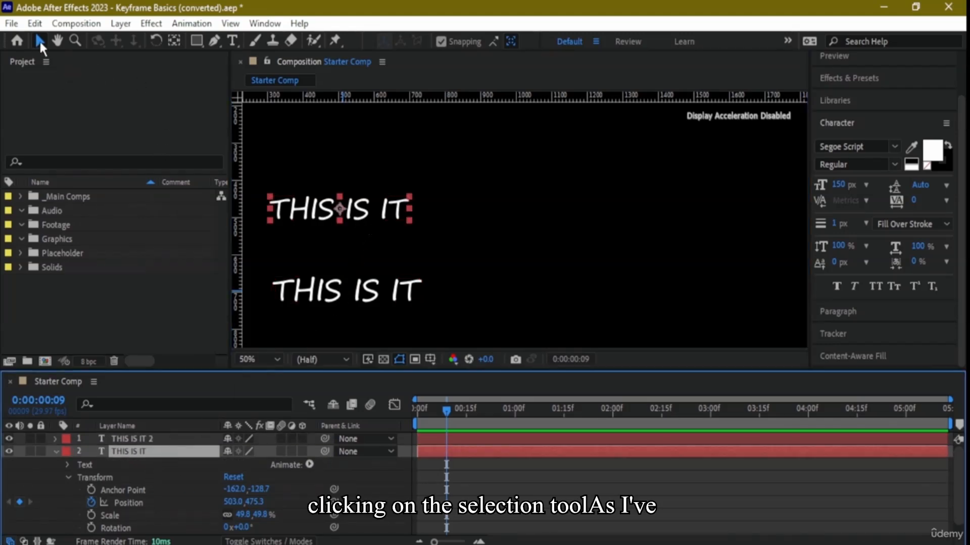
left_click(446, 504)
left_click_drag(352, 213, 638, 193)
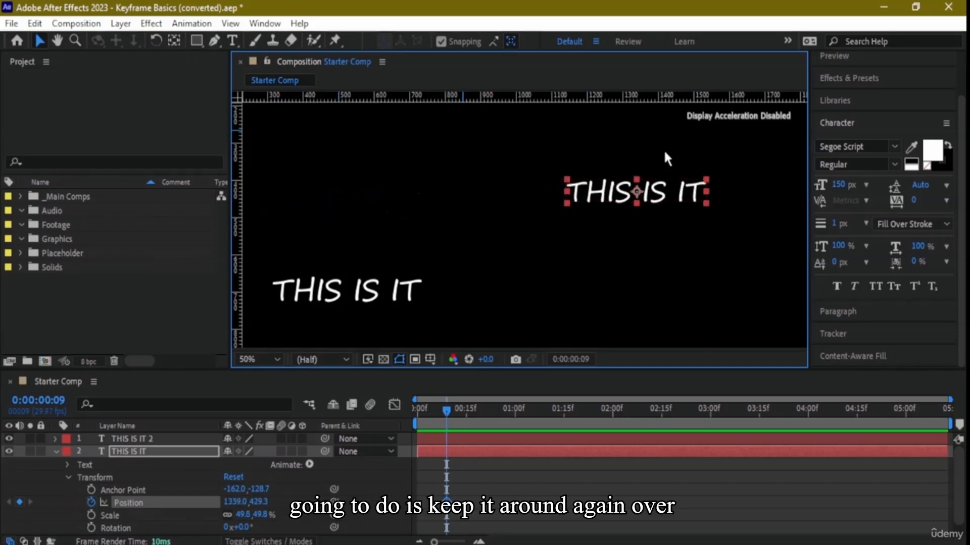
left_click_drag(654, 192, 352, 218)
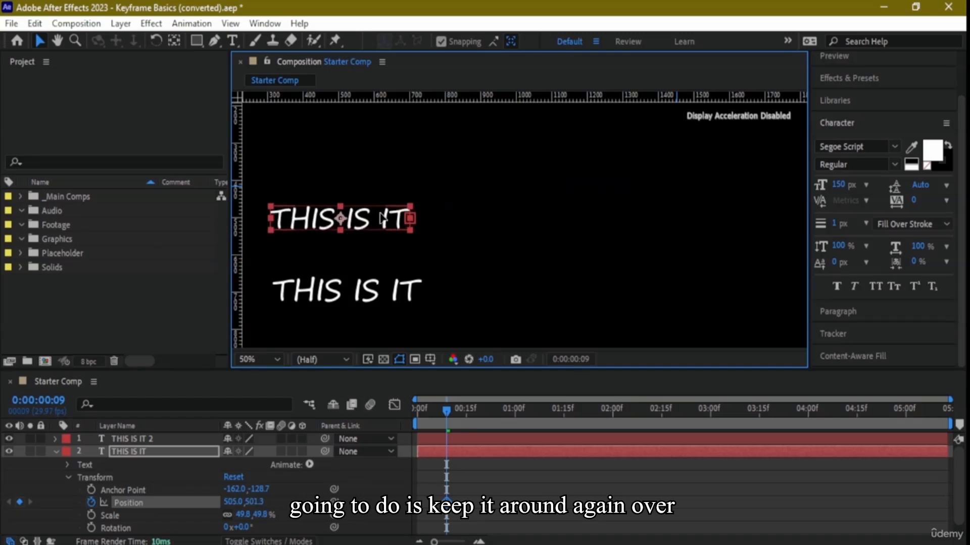
left_click(87, 499)
left_click(88, 501)
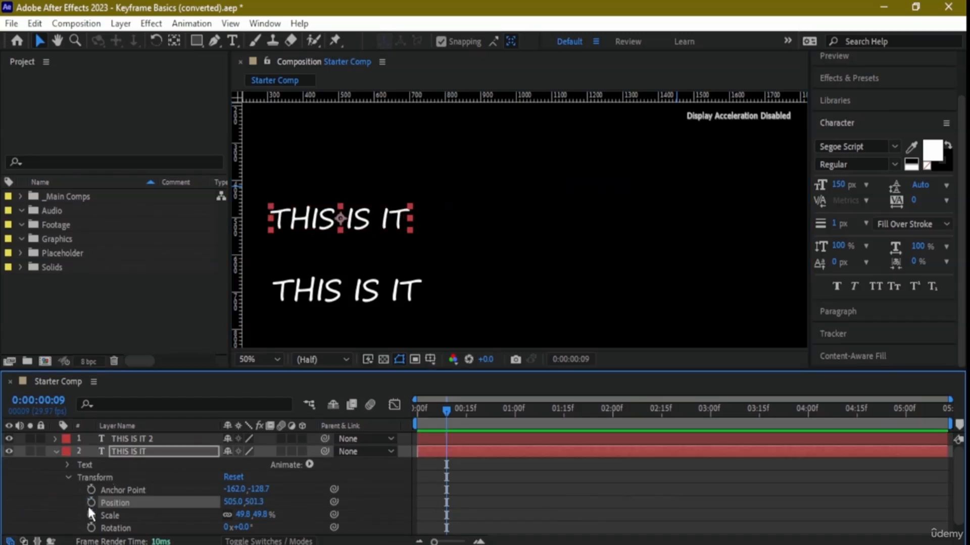
- Keyframe the original text's position at about 1467, 467 at 0:00:01:01 and at about 587, 471 at 0:00:03:22
left_click_drag(446, 417, 518, 425)
left_click(91, 504)
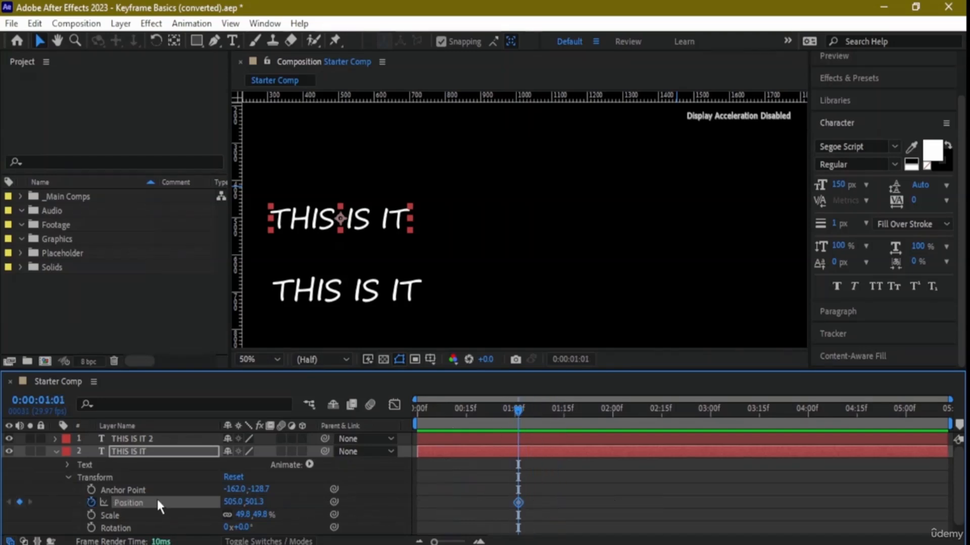
left_click_drag(381, 223, 684, 206)
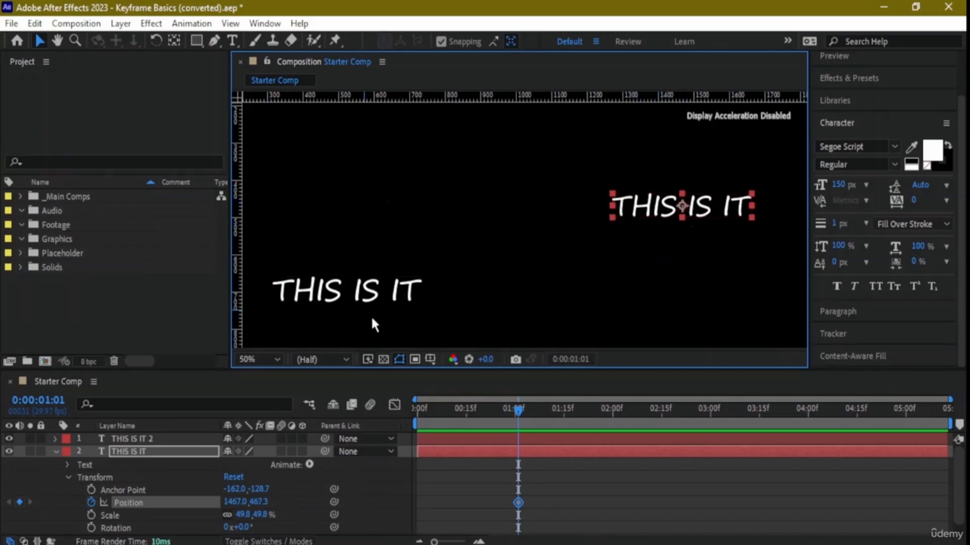
left_click_drag(518, 412, 782, 416)
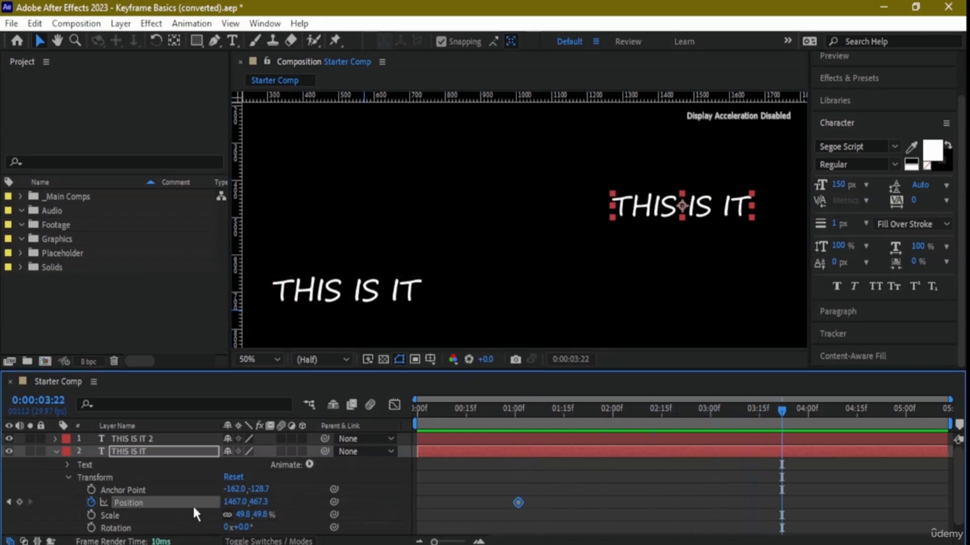
left_click_drag(681, 217, 367, 219)
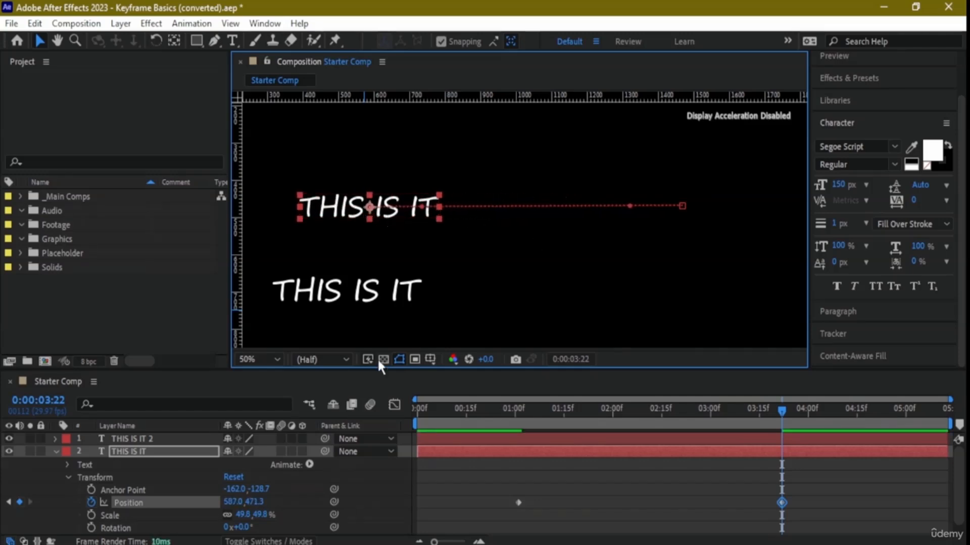
- View the Keyframe Assistant options for the THIS IS IT 2 layer without applying any
right_click(371, 298)
left_click(348, 299)
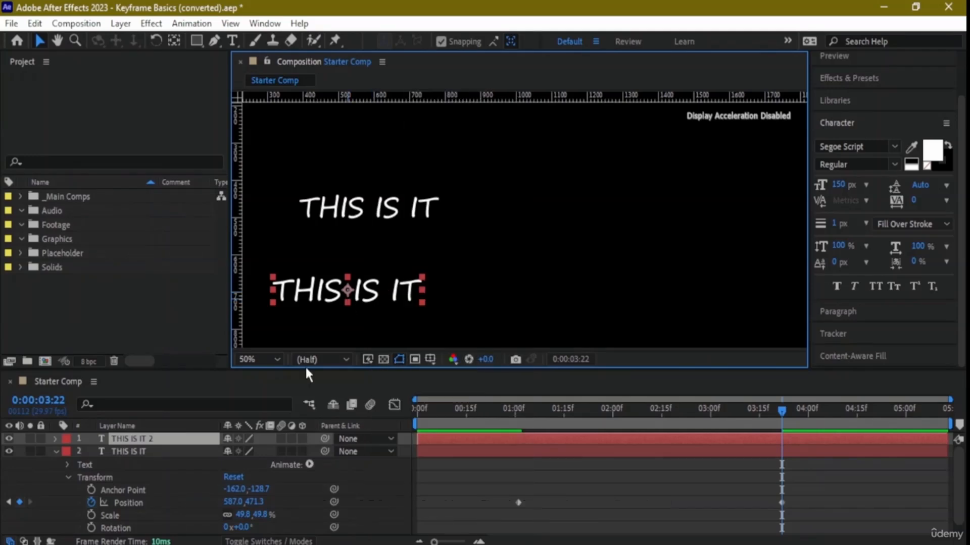
right_click(175, 441)
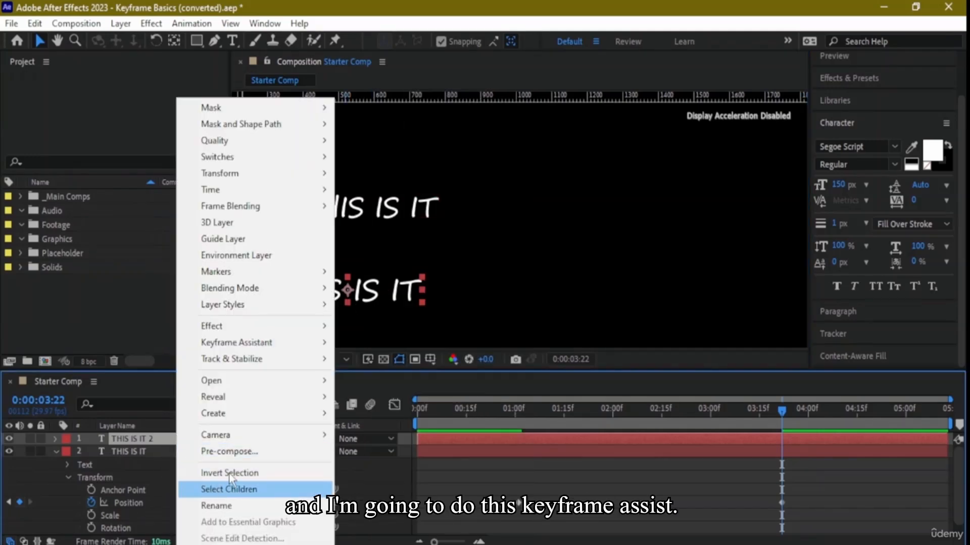
mouse_move(267, 350)
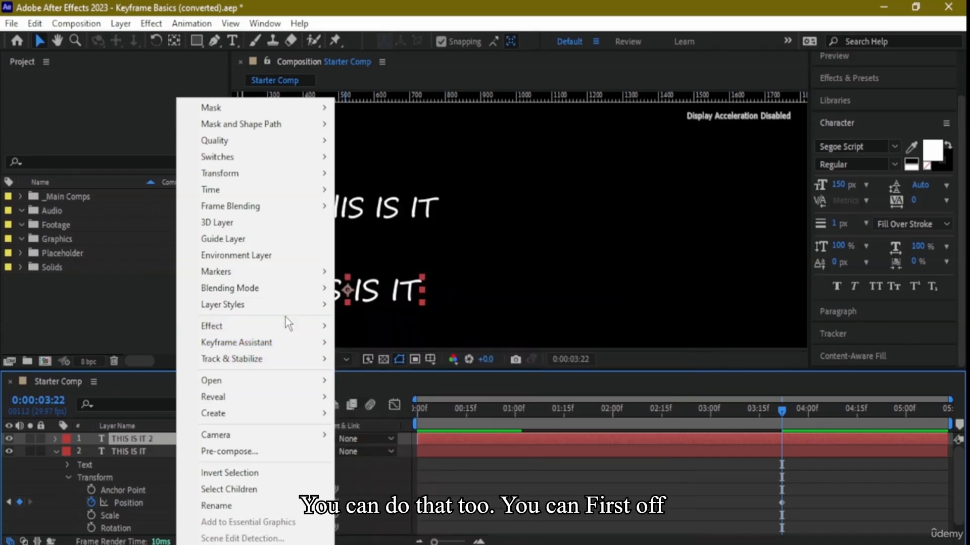
mouse_move(318, 331)
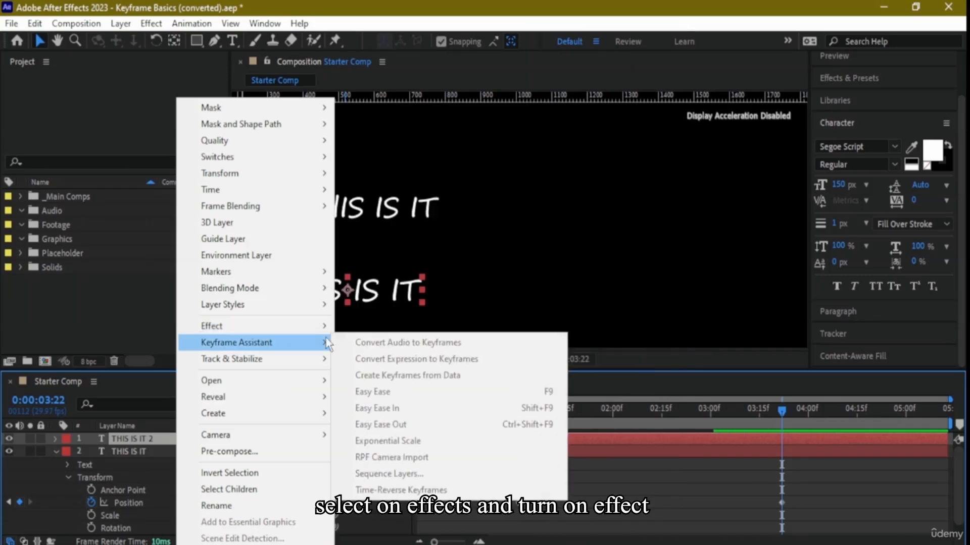
left_click(388, 269)
left_click(365, 295)
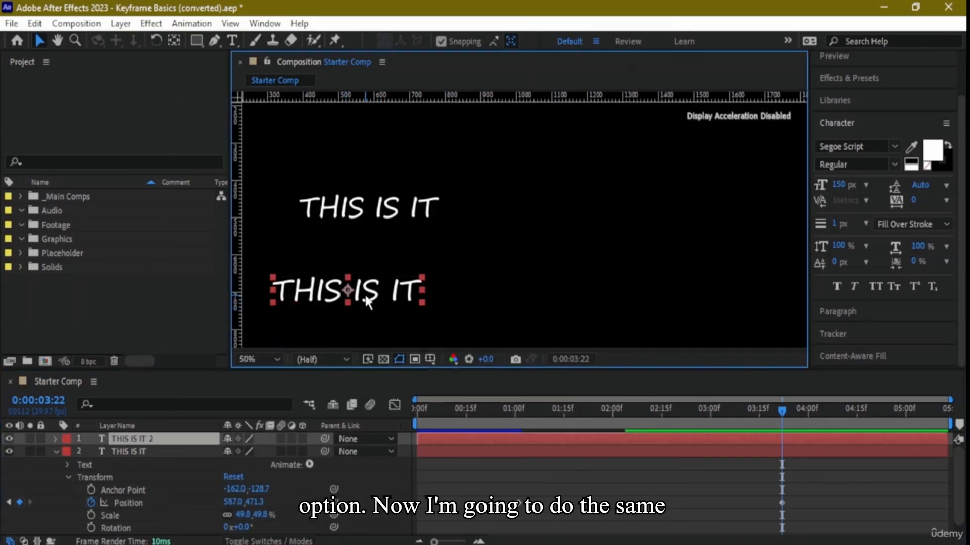
- Set a Position keyframe for THIS IS IT 2 at 0:00:01:01, and at 0:00:03:22 move its text across the frame to about X 1421
left_click_drag(780, 407, 516, 448)
left_click(395, 297)
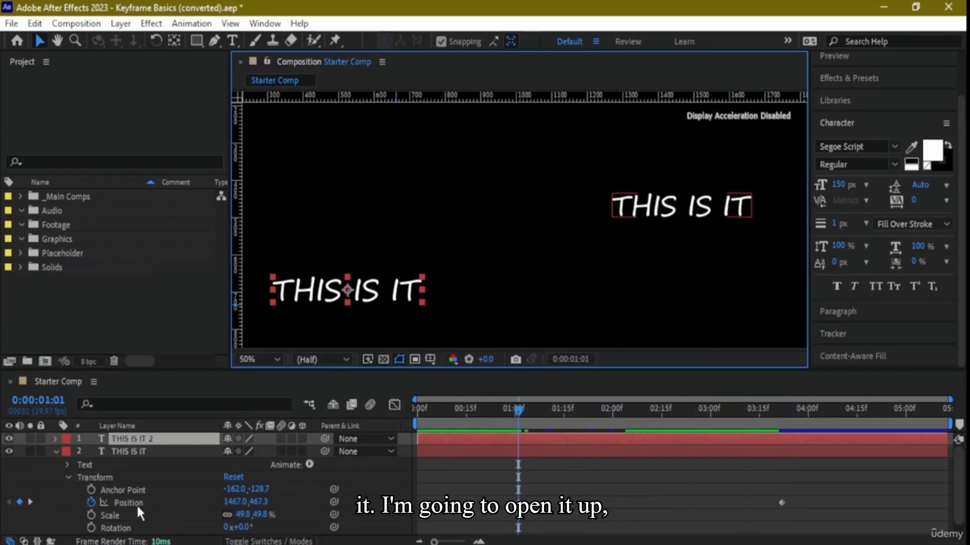
left_click(55, 438)
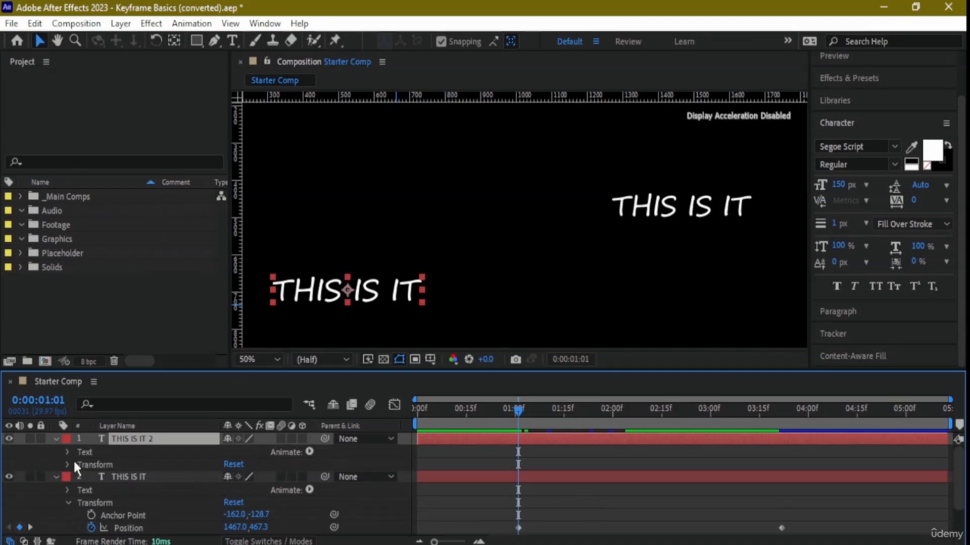
left_click(68, 465)
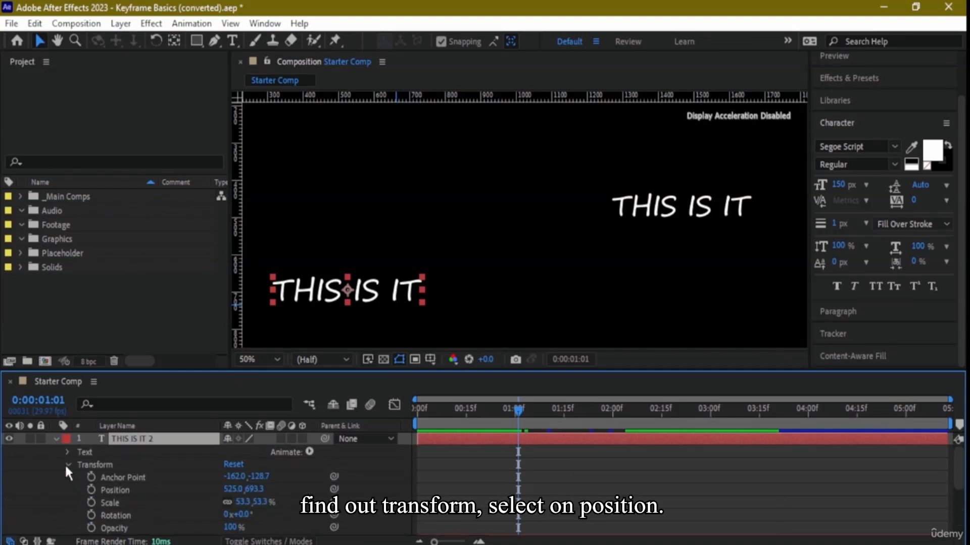
left_click(91, 489)
left_click_drag(518, 412, 781, 413)
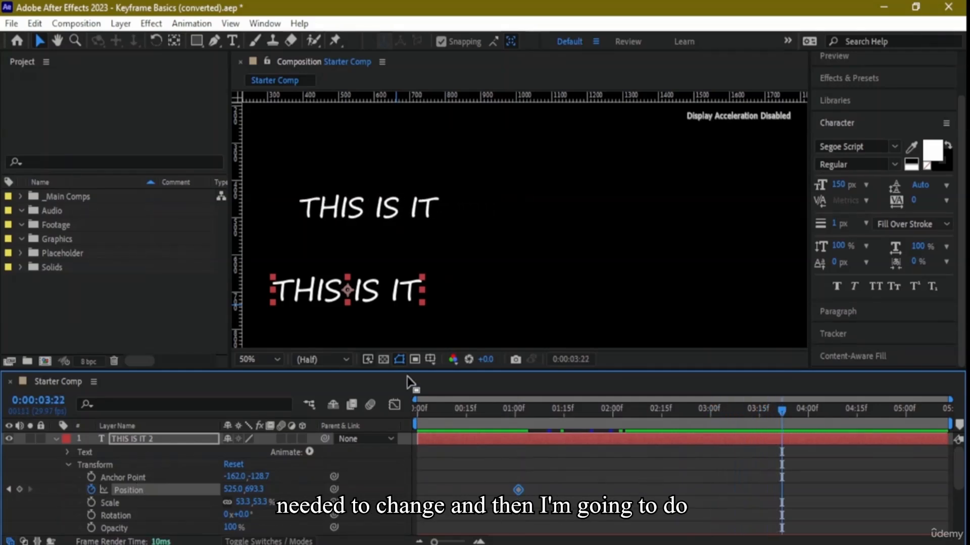
left_click_drag(404, 292, 696, 296)
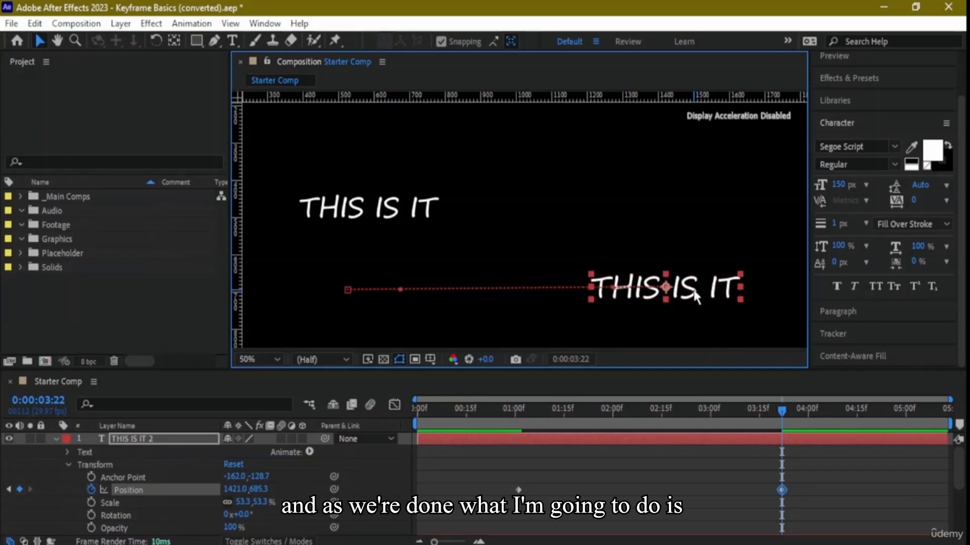
- Collapse both text layers' properties, and end both layers and the work area at 0:00:03:22
left_click(53, 440)
left_click(54, 452)
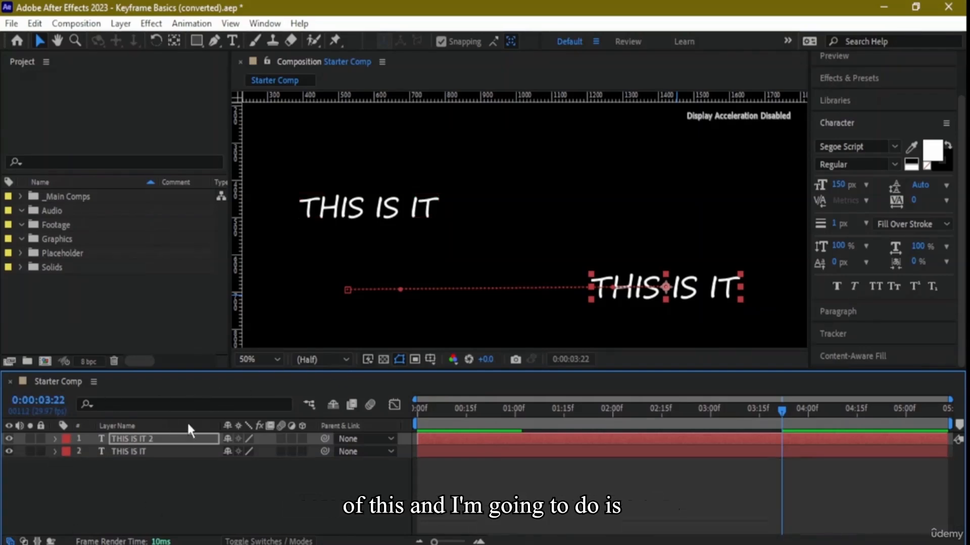
right_click(178, 443)
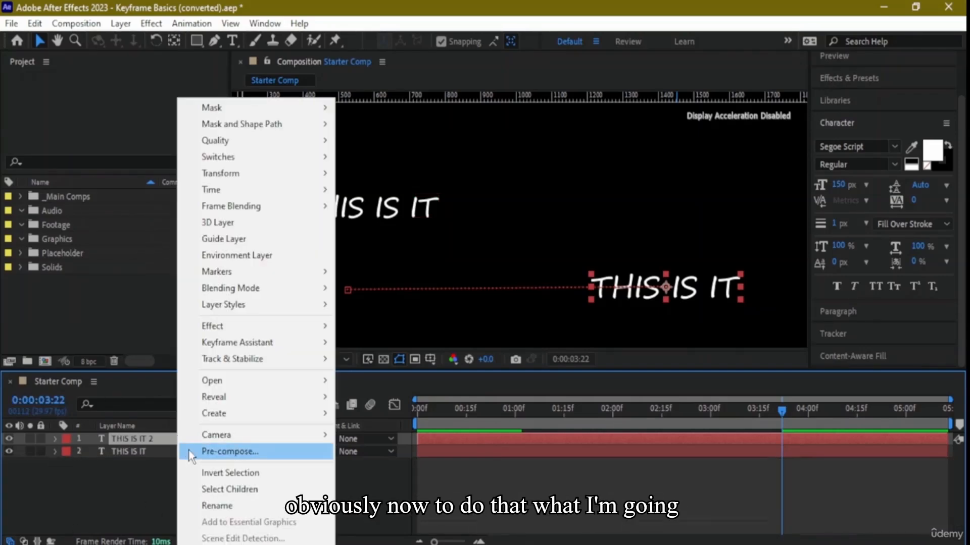
left_click(189, 450)
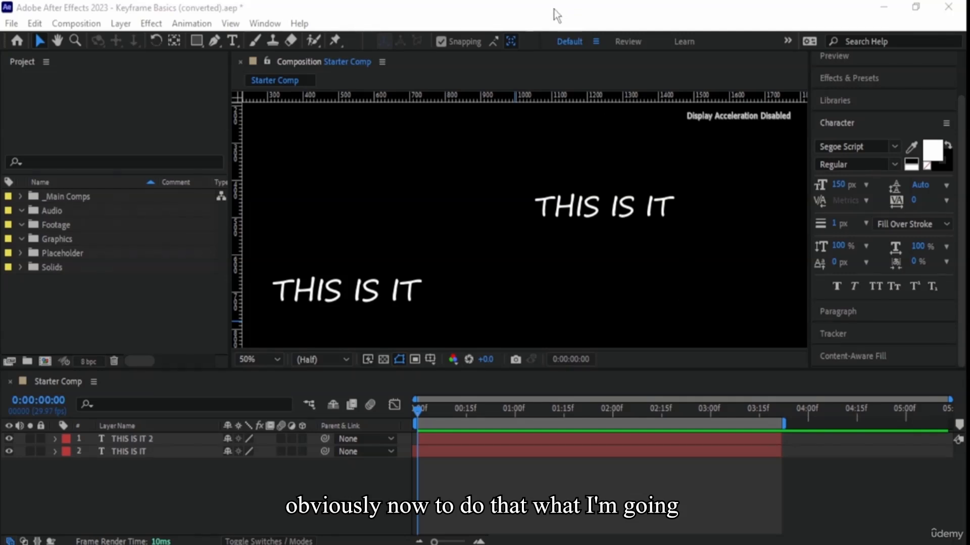
left_click(555, 16)
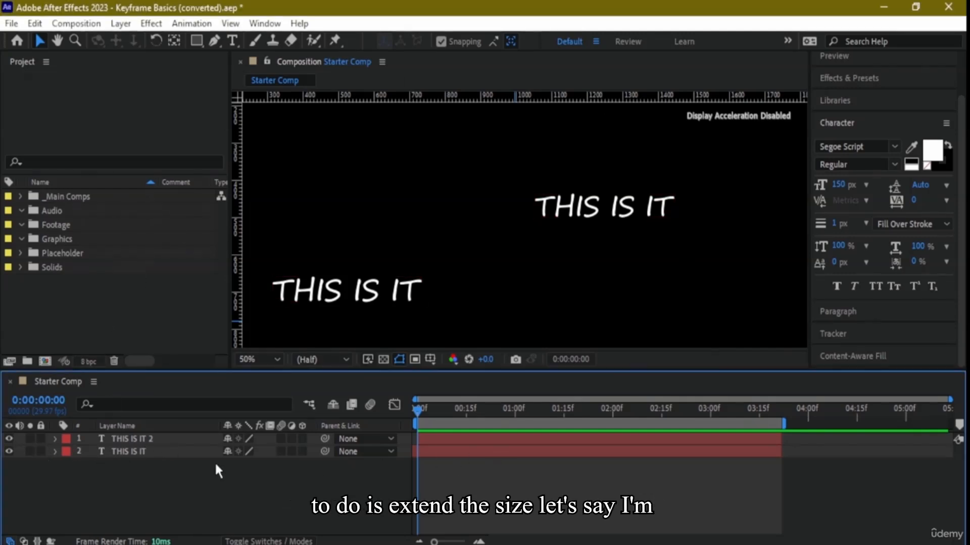
- Apply Easy Ease to both Position keyframes of THIS IS IT 2 and preview the animation
left_click(55, 438)
left_click(67, 465)
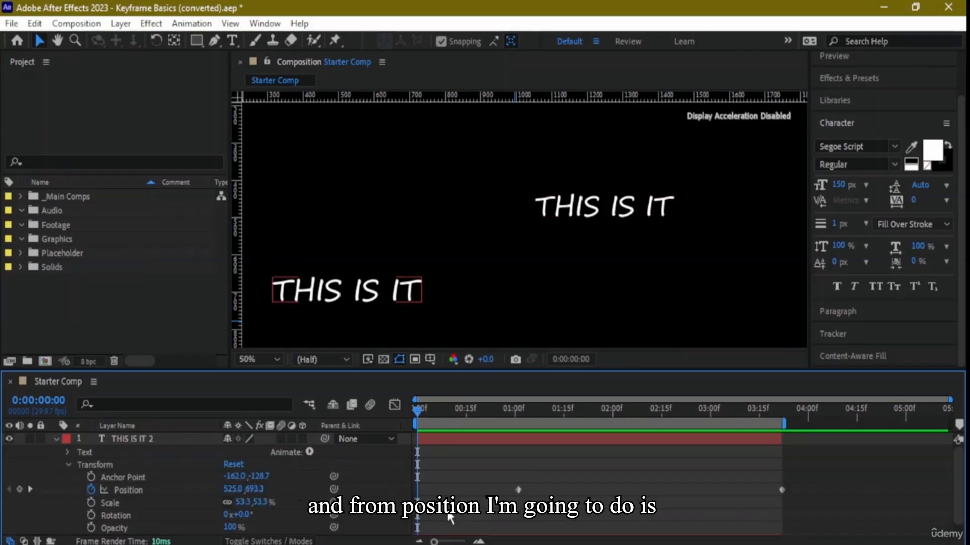
scroll(449, 517, "down", 1)
left_click_drag(476, 472, 831, 484)
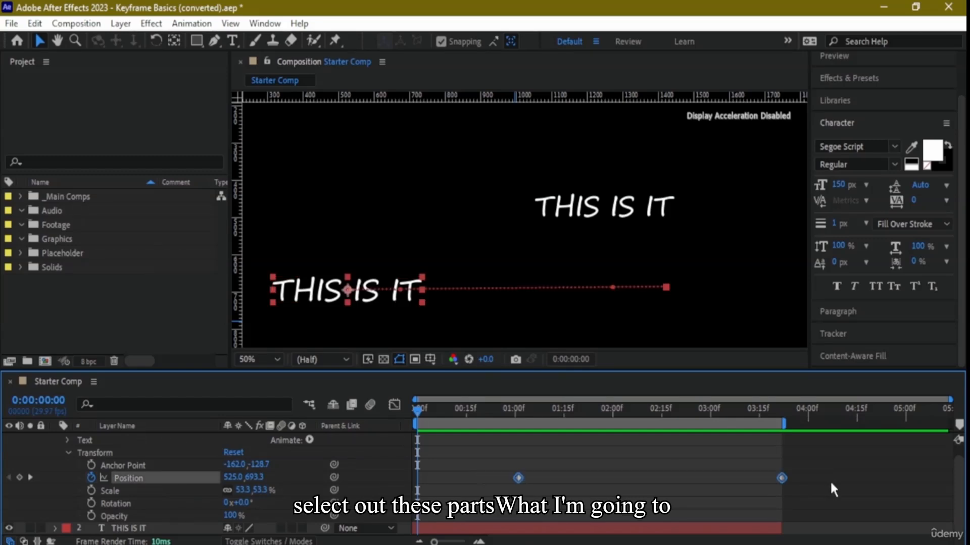
right_click(520, 478)
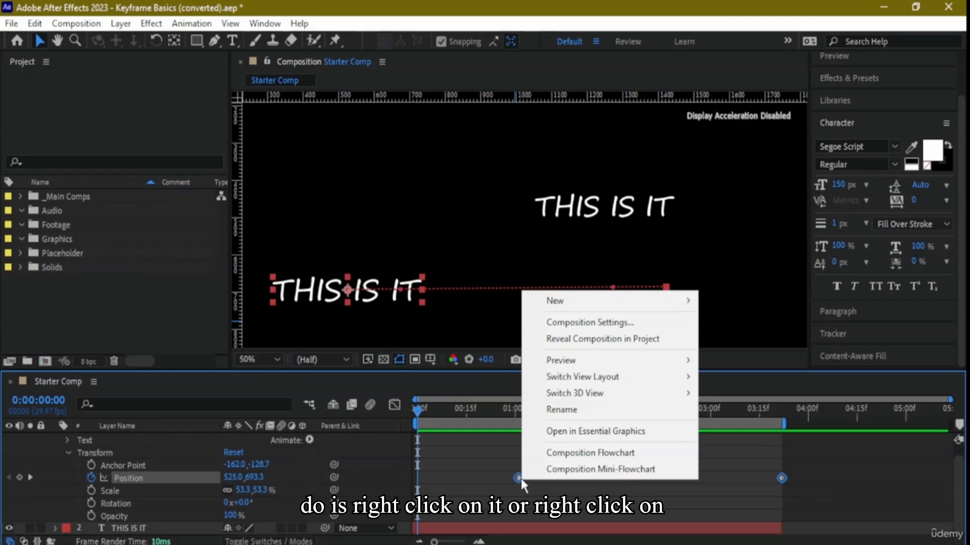
right_click(519, 478)
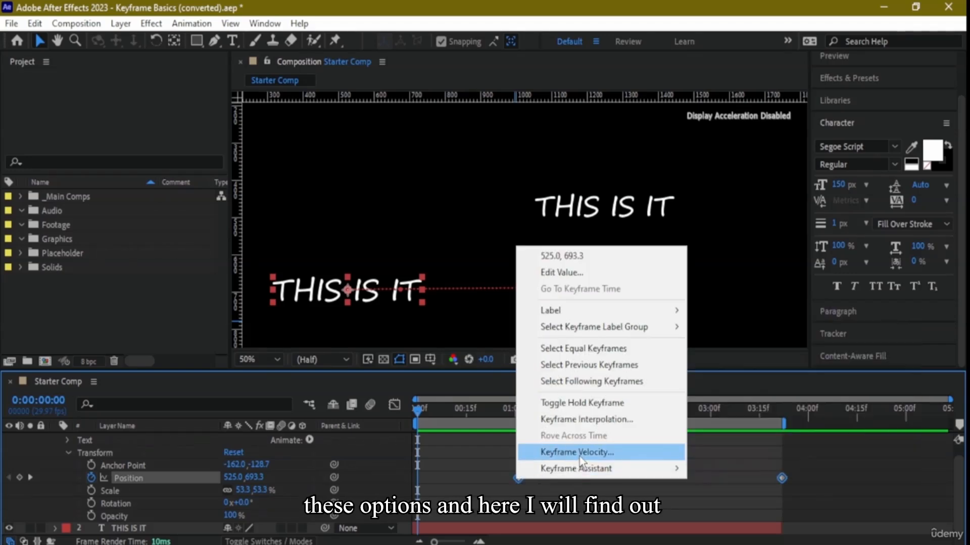
mouse_move(600, 473)
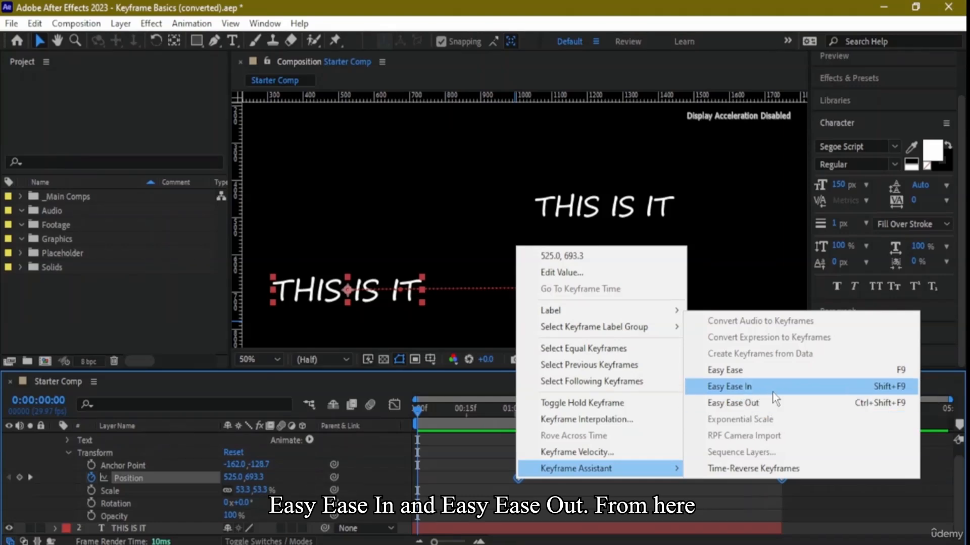
left_click(794, 369)
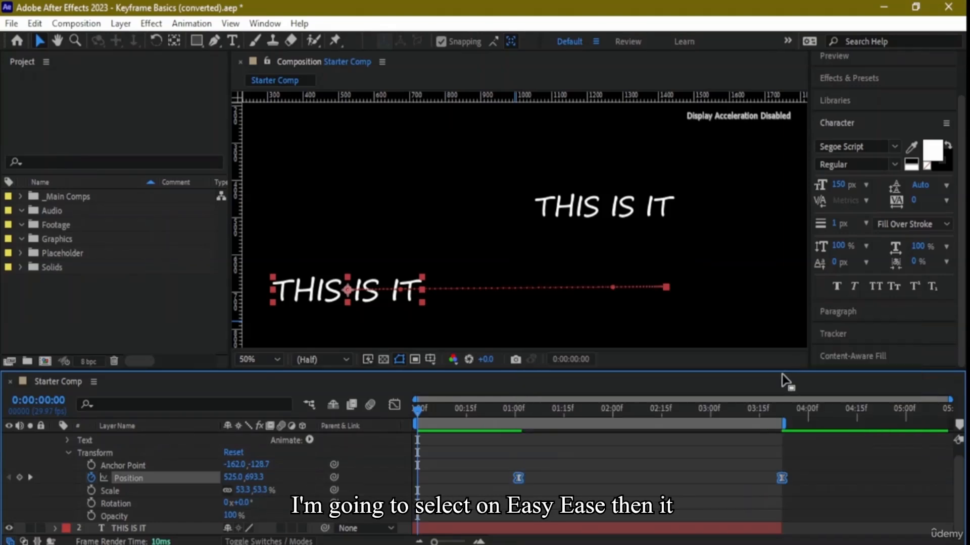
key("space")
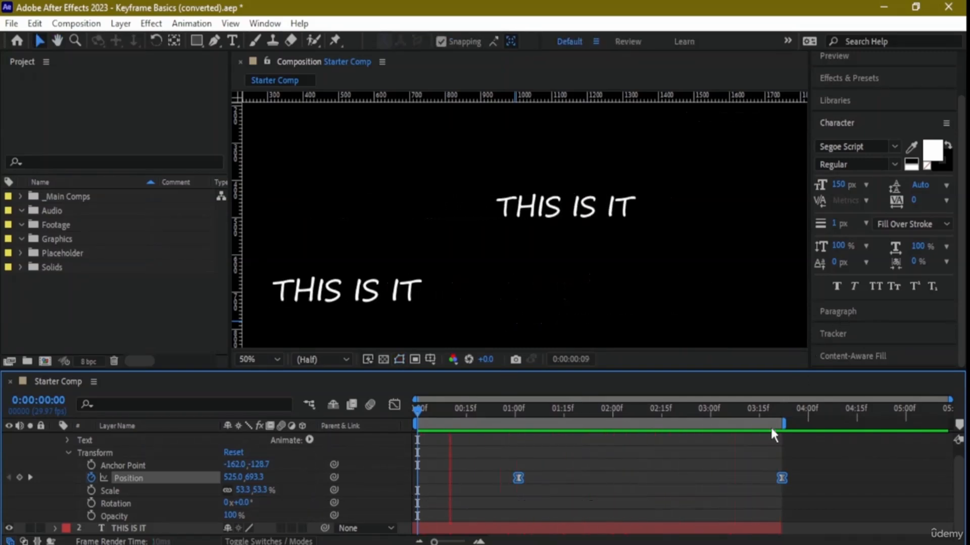
- Extend the work area and the THIS IS IT layer slightly past the last keyframe and preview the animation
mouse_move(785, 423)
left_mouse_down()
mouse_move(795, 423)
mouse_move(784, 425)
left_mouse_up()
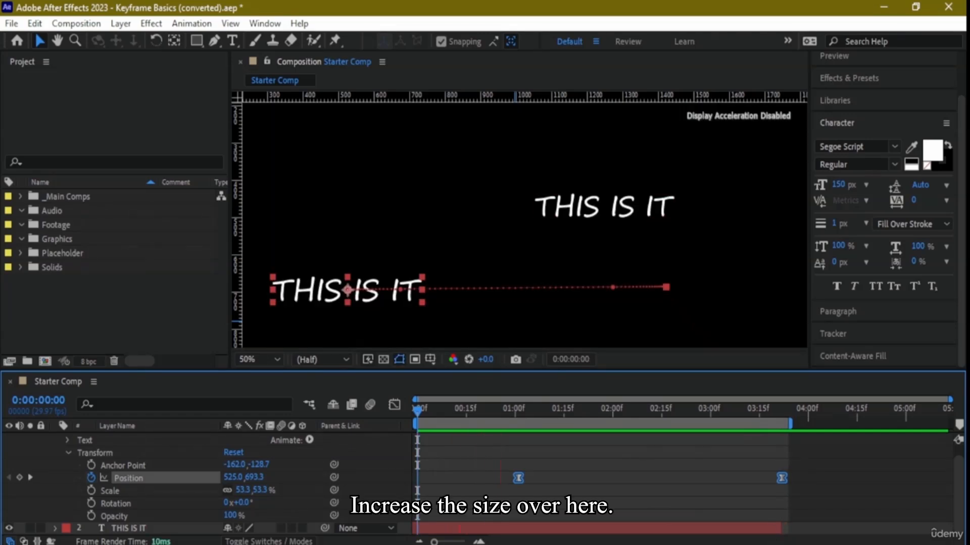
left_click(788, 528)
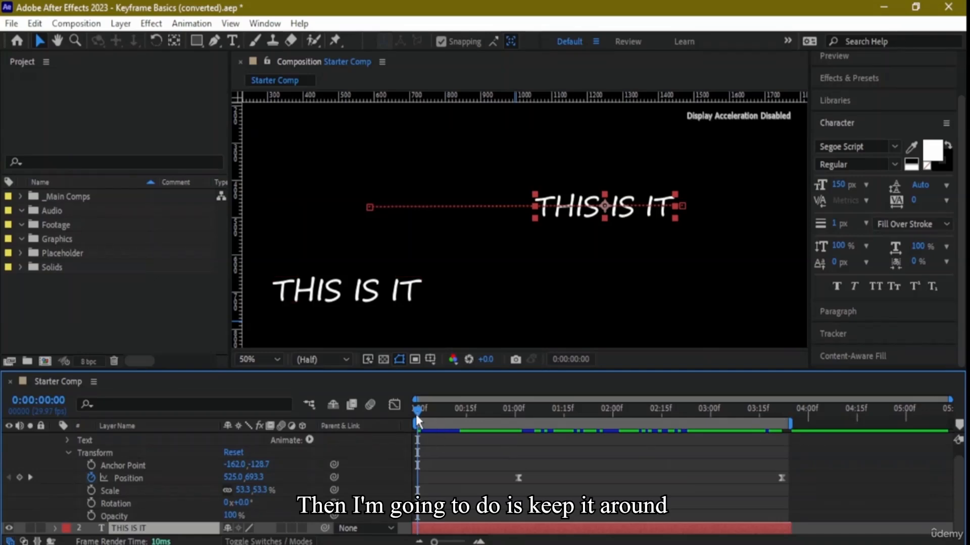
key("space")
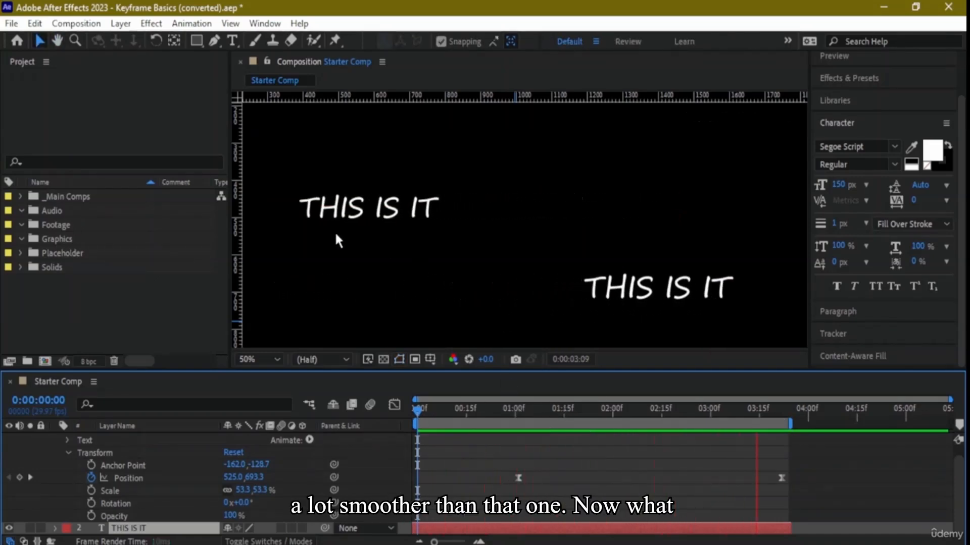
- Collapse the Transform properties of THIS IS IT 2 and bring the playhead back to 0:00:00:00
scroll(65, 460, "up", 1)
left_click(67, 465)
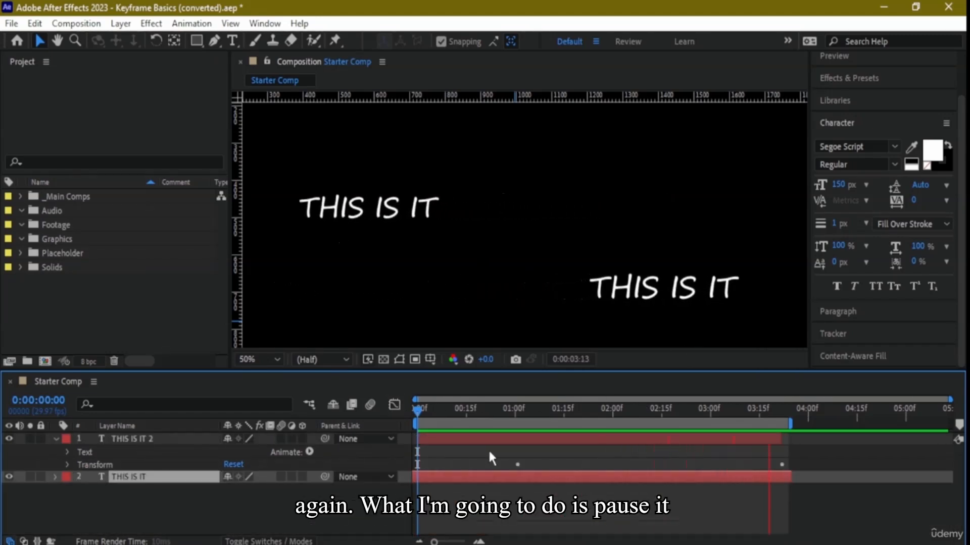
left_click(446, 408)
left_click_drag(446, 408, 398, 413)
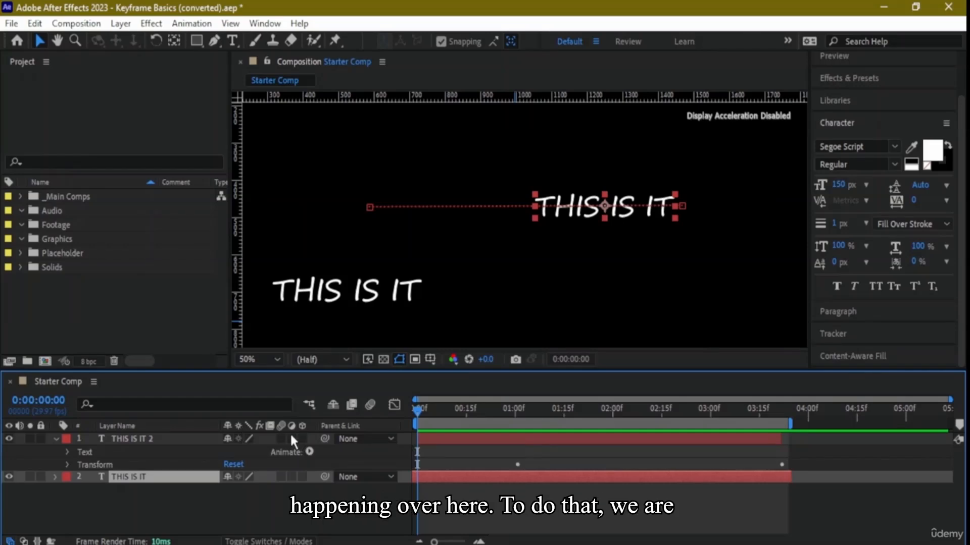
- Switch Fast Previews to Wireframe, restore Off (Final Quality), and deselect the THIS IS IT layer
left_click(368, 359)
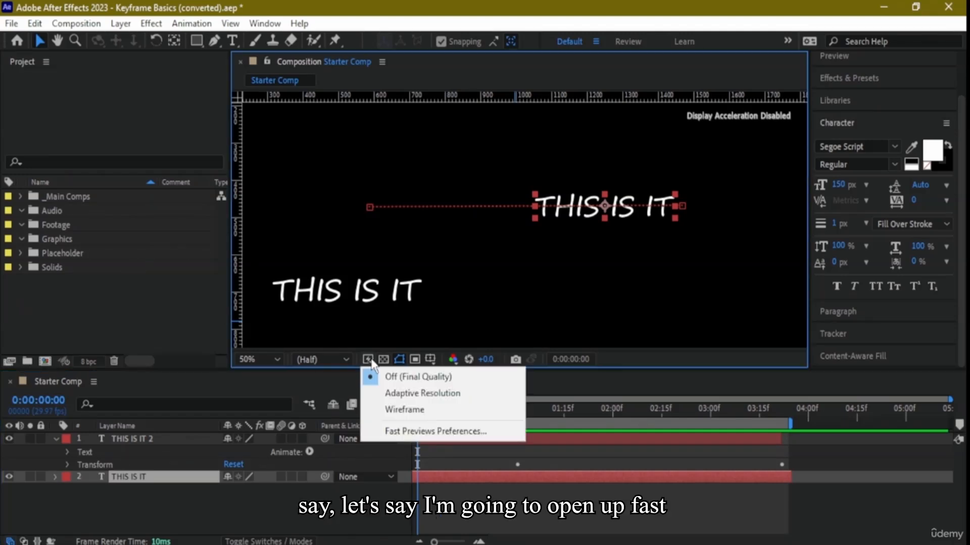
left_click(404, 410)
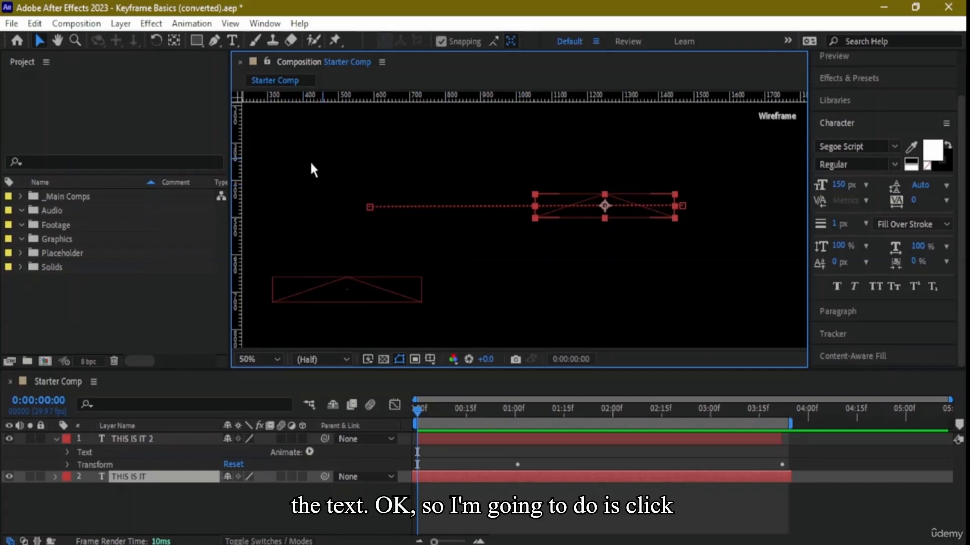
left_click(368, 359)
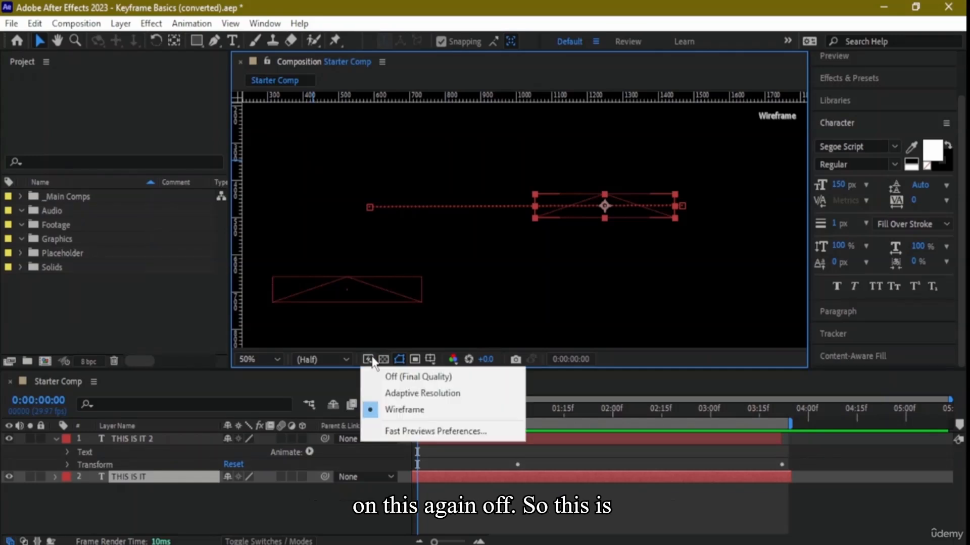
left_click(397, 374)
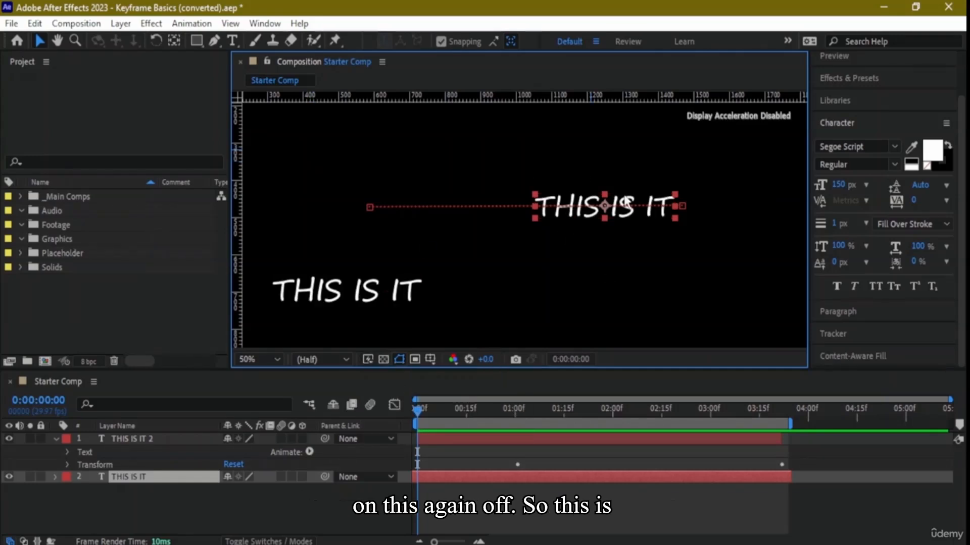
left_click(419, 260)
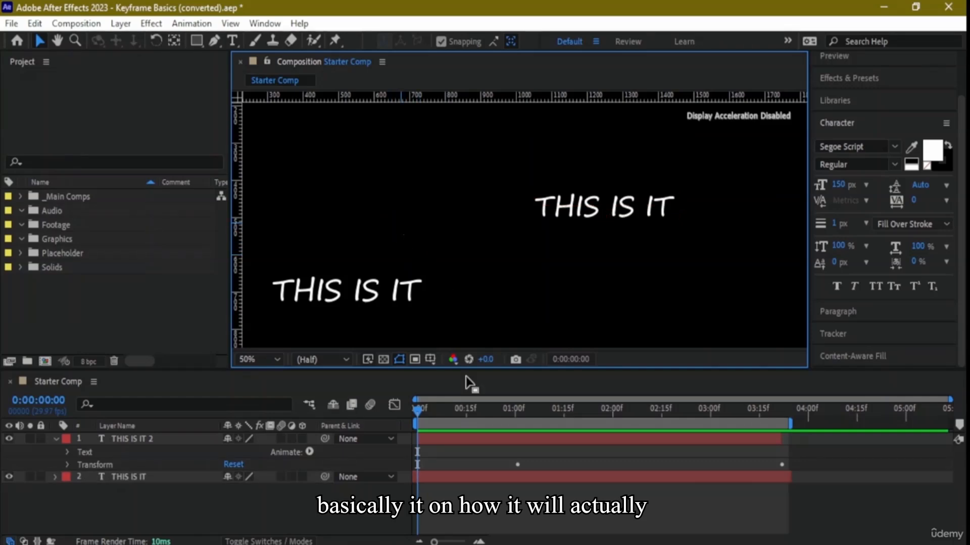
- Extend the THIS IS IT 2 layer to the end of the work area and set the preview resolution to Full
left_click_drag(434, 543, 434, 542)
left_click(780, 438)
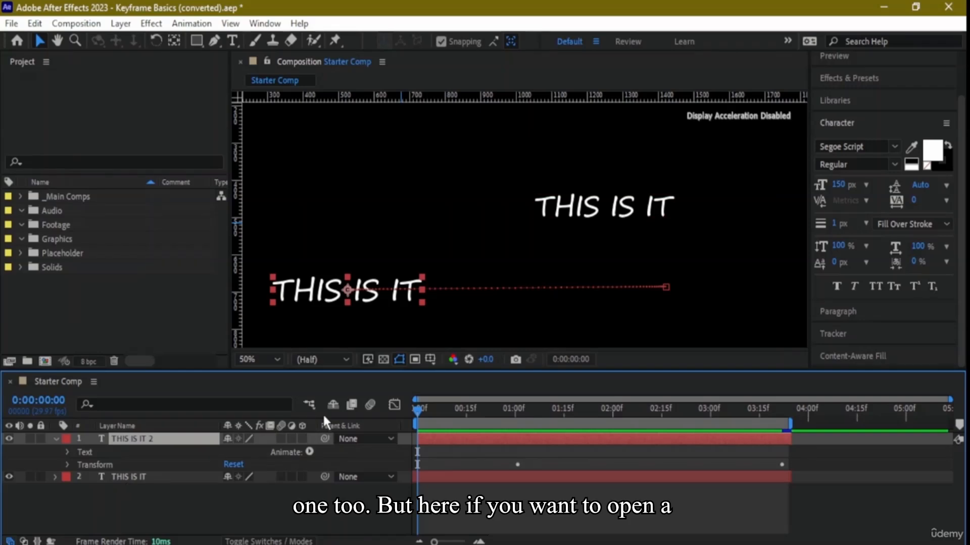
left_click(346, 361)
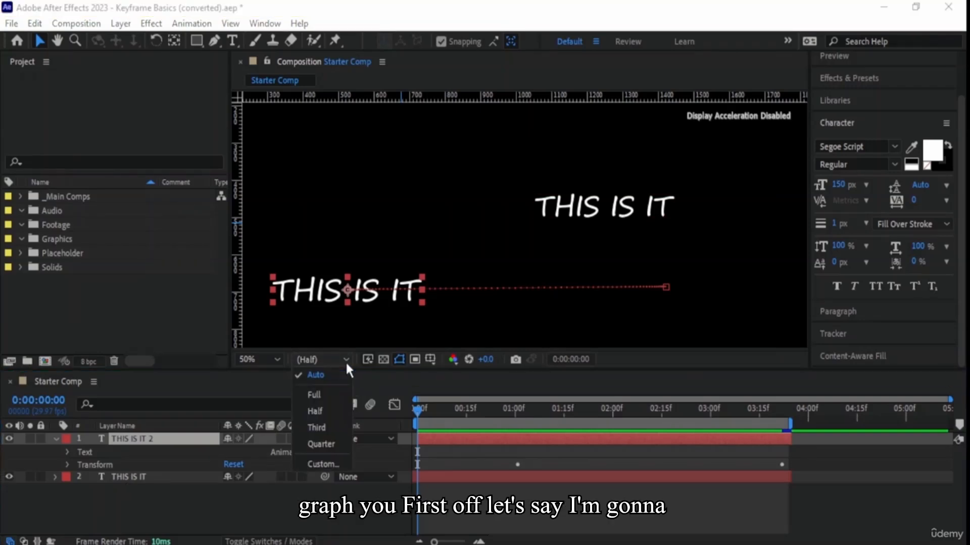
left_click(319, 391)
- Show the composition grid, check the text placement against it at different magnifications, and hide the grid
key("comma")
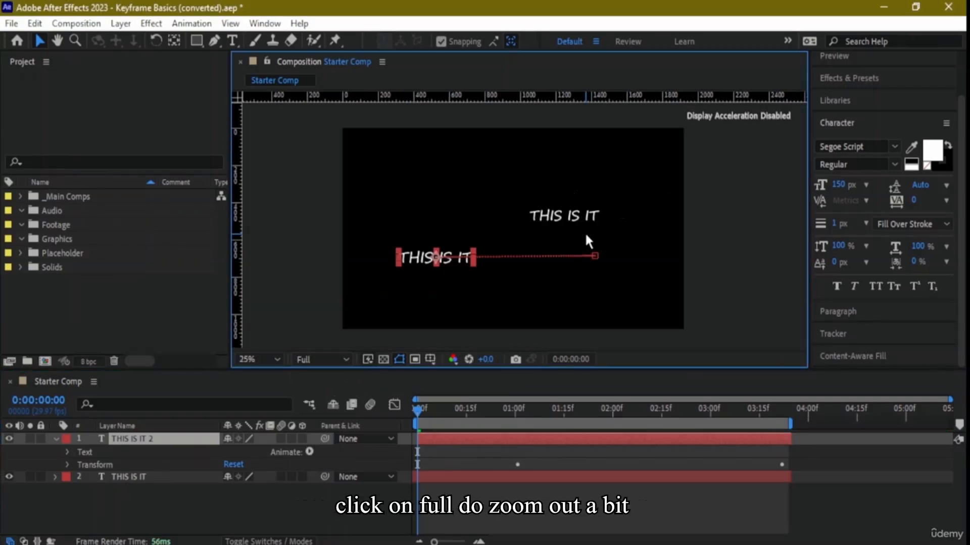
left_click(431, 361)
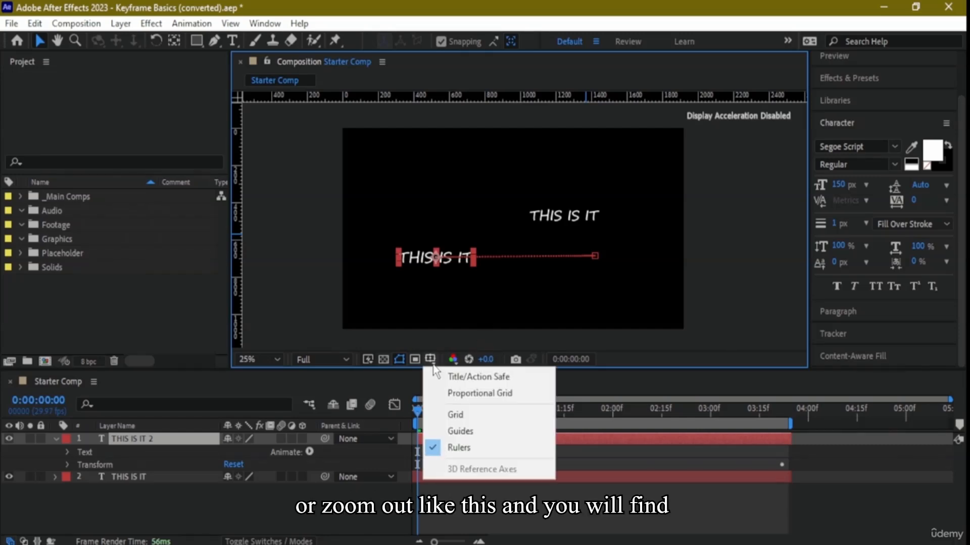
left_click(454, 413)
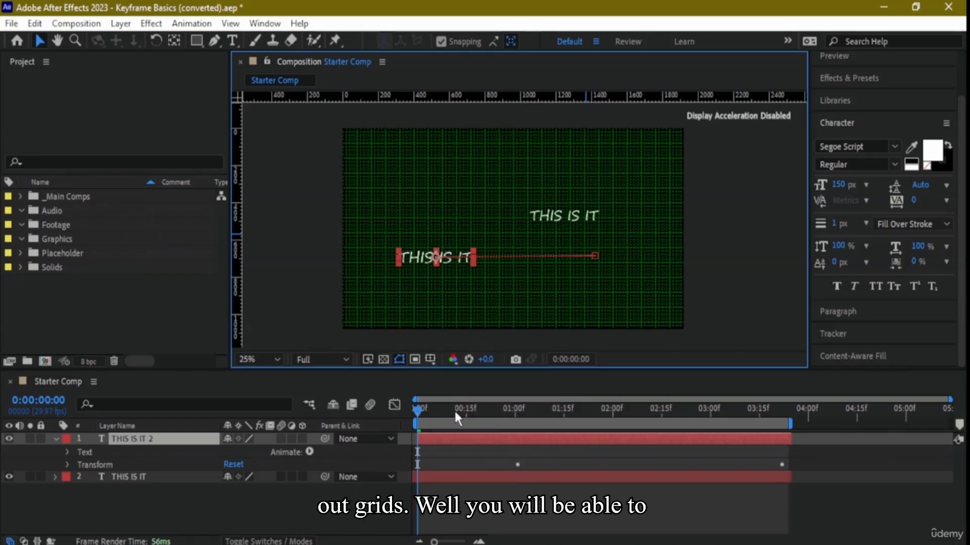
key("period")
key("period")
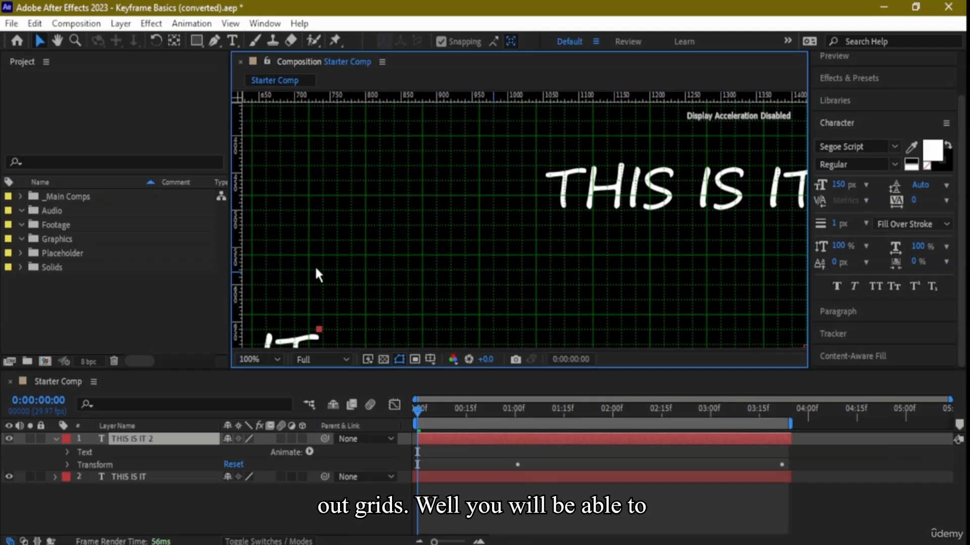
scroll(320, 268, "down", 1)
scroll(335, 264, "up", 1)
scroll(335, 265, "down", 1)
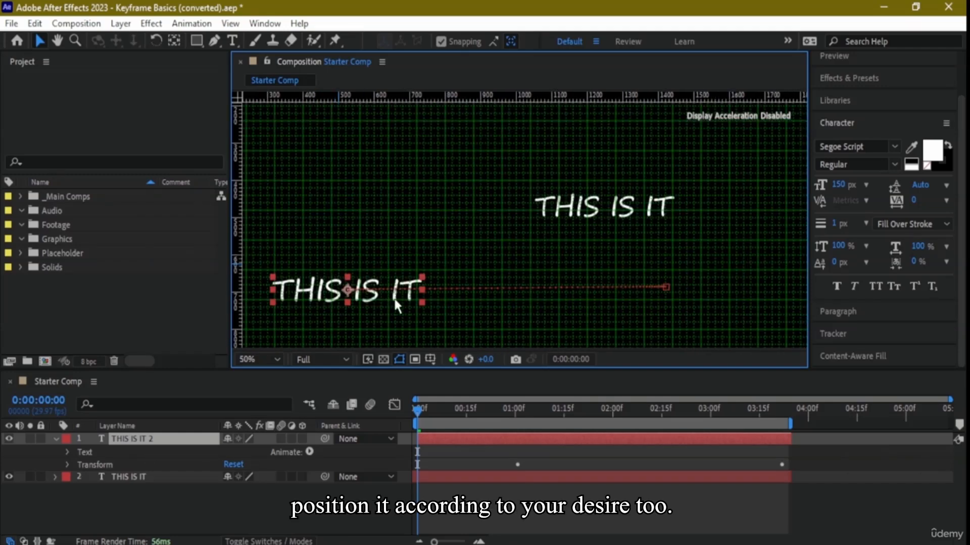
mouse_move(401, 245)
left_mouse_down()
mouse_move(491, 134)
mouse_move(481, 156)
mouse_move(390, 235)
mouse_move(397, 228)
left_mouse_up()
scroll(397, 228, "down", 2)
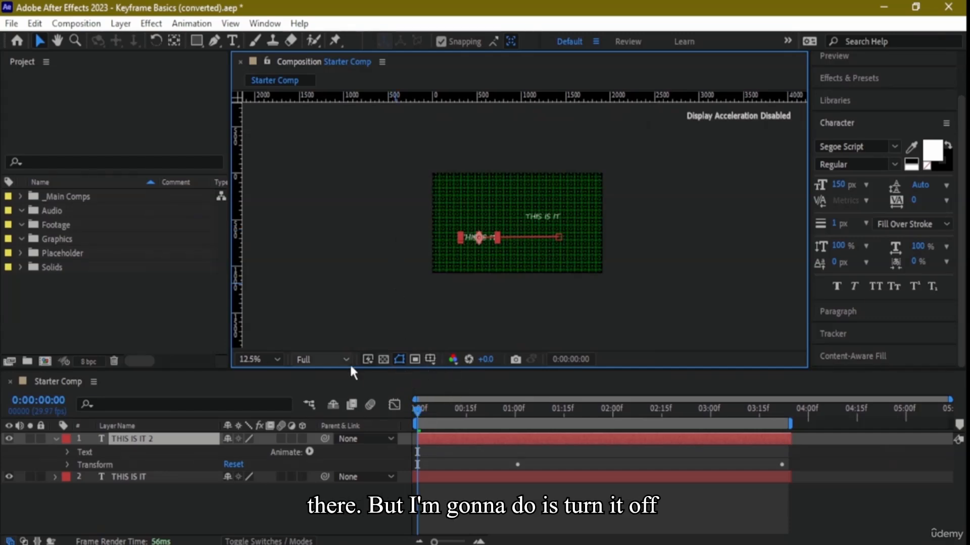
left_click(431, 359)
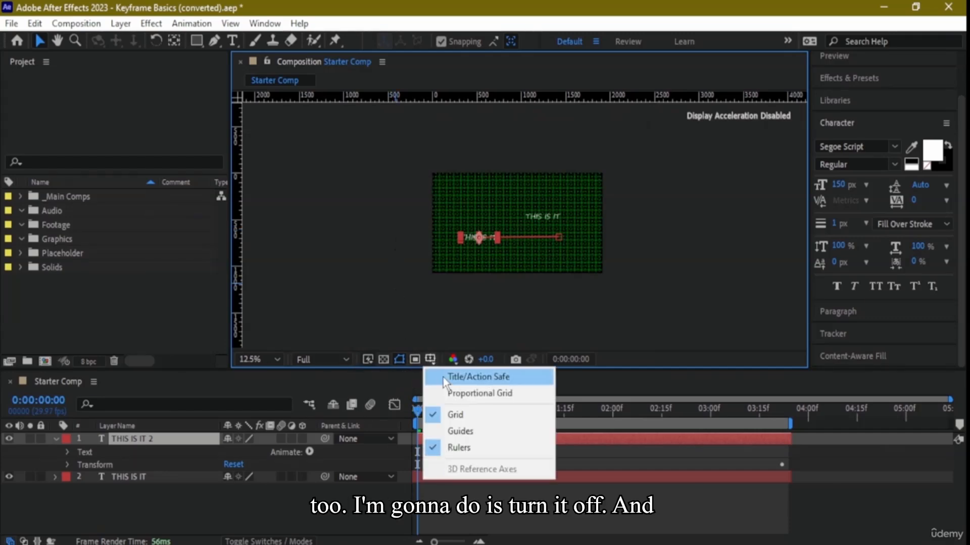
left_click(456, 414)
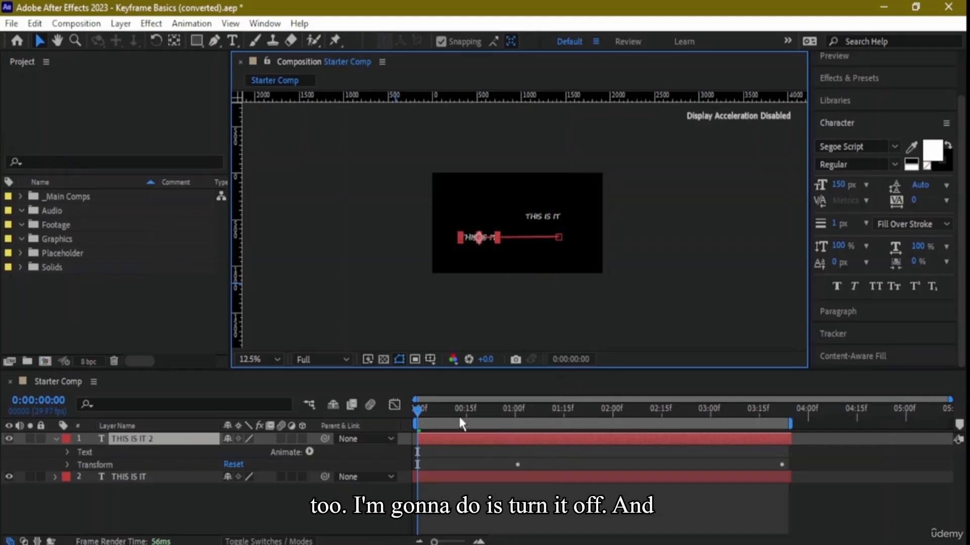
- Open the Graph Editor, view its graph type options, and enlarge the Timeline panel upward
left_click(392, 408)
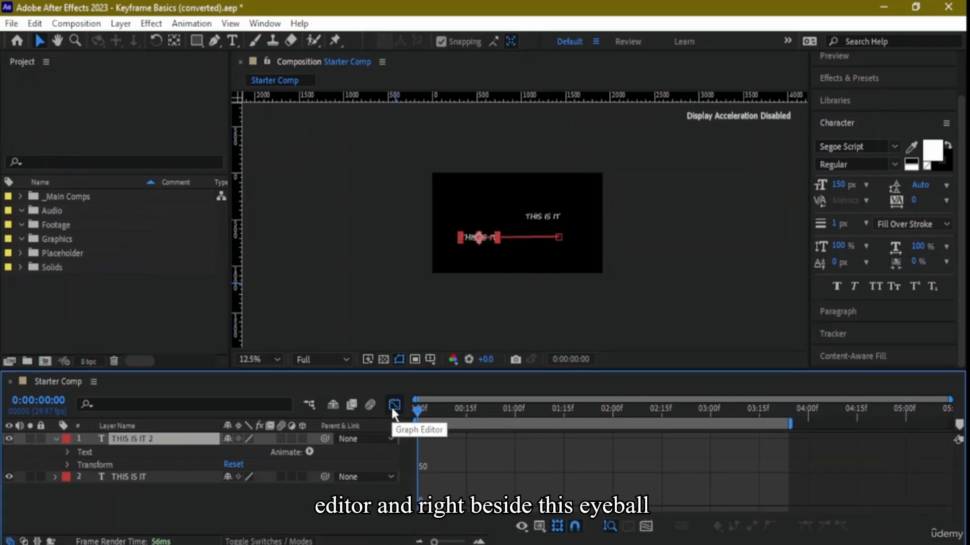
left_click(539, 527)
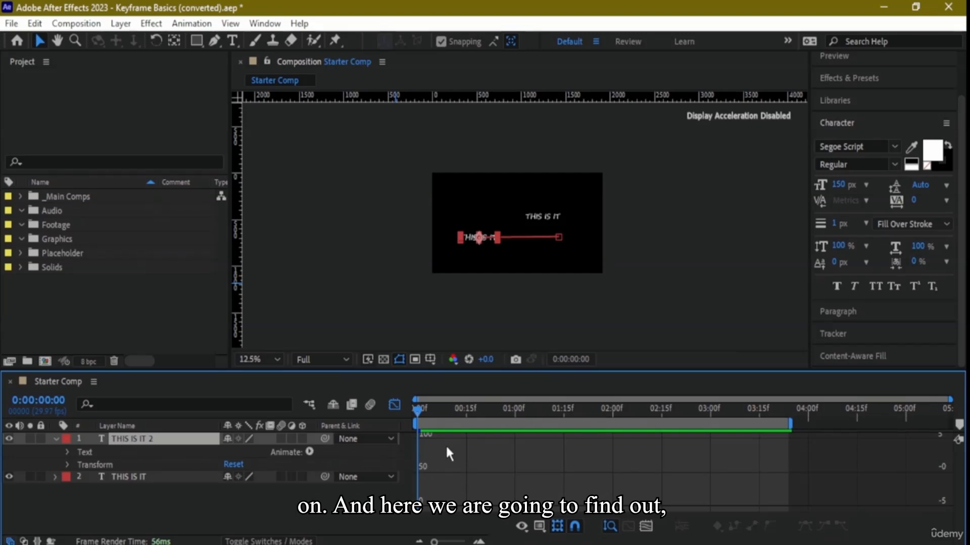
left_click_drag(638, 371, 647, 284)
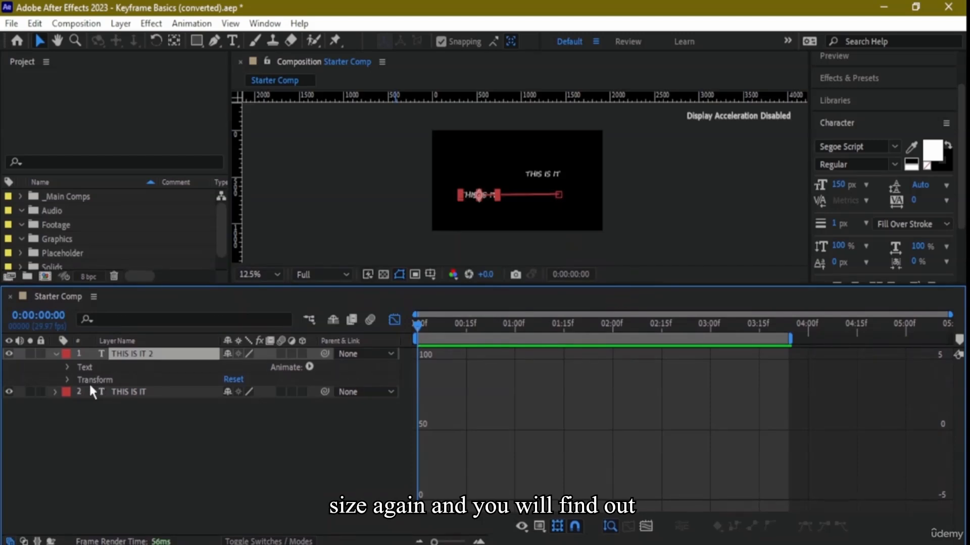
- Fit all graphs to view with the THIS IS IT layer selected and choose Auto-Select Graph Type
left_click(141, 393)
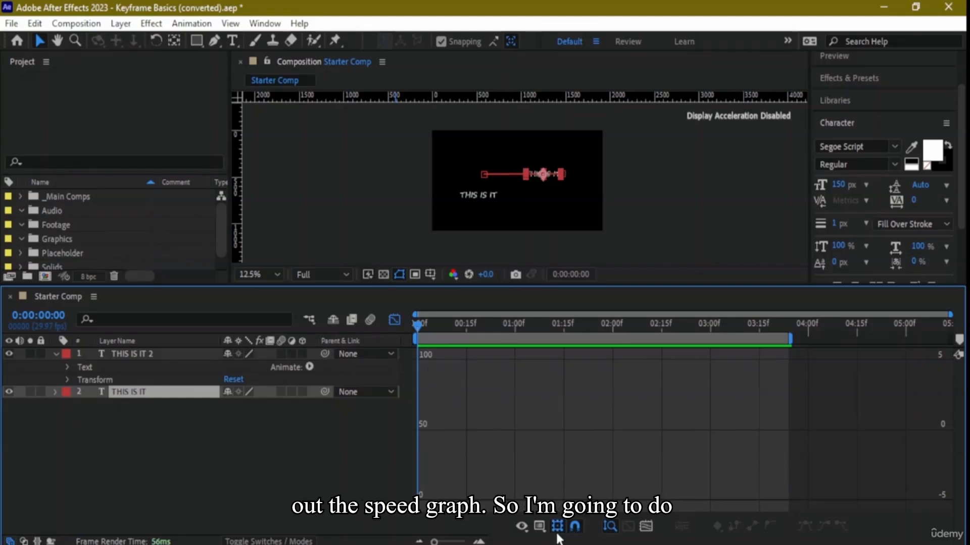
left_click(646, 527)
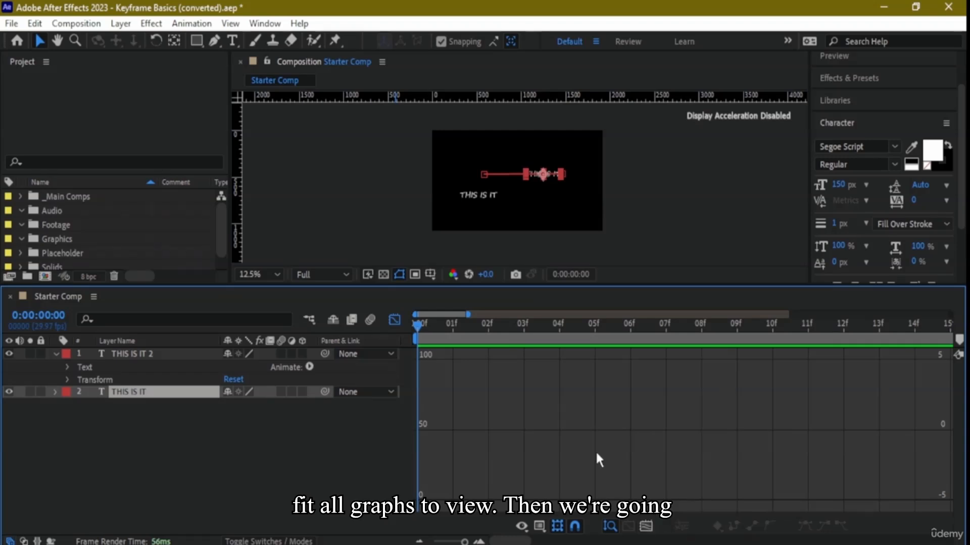
left_click(540, 526)
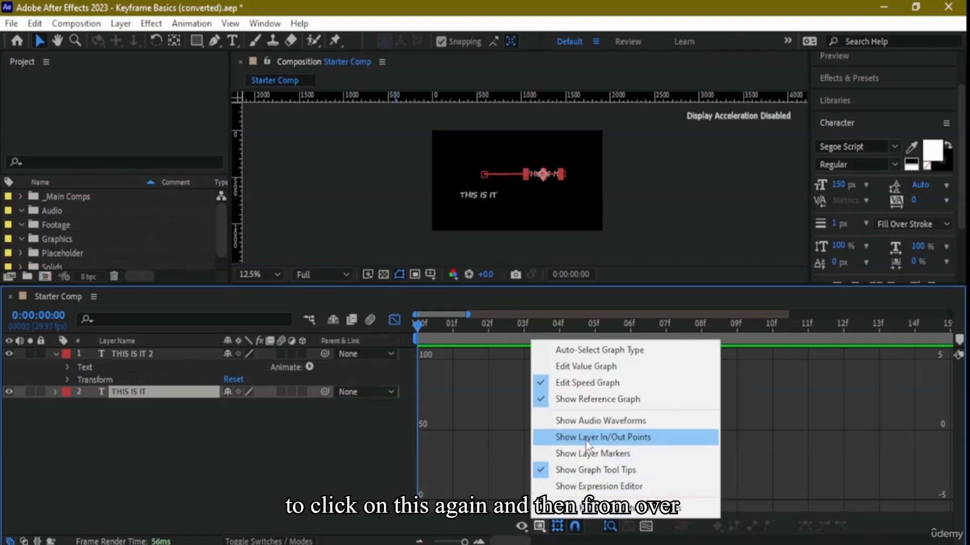
left_click(607, 354)
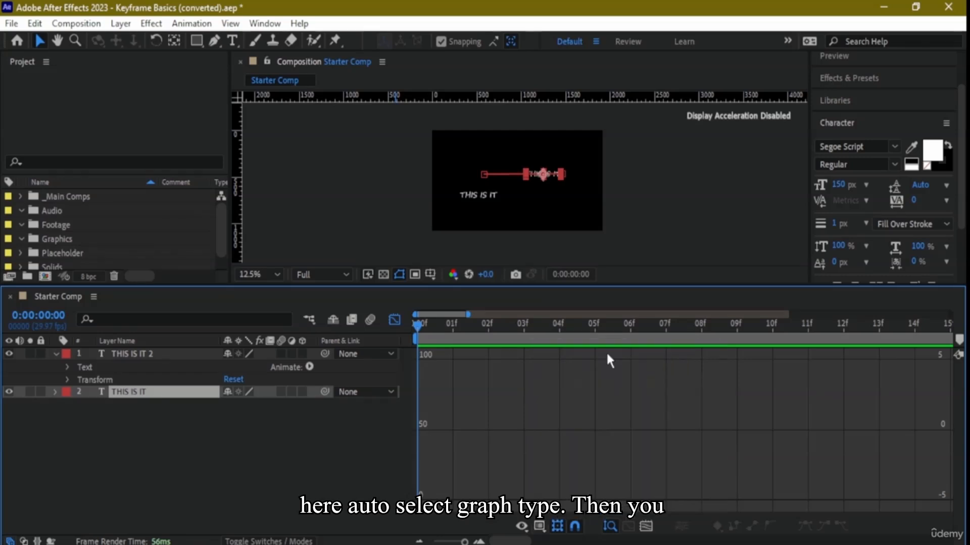
scroll(498, 441, "right", 2)
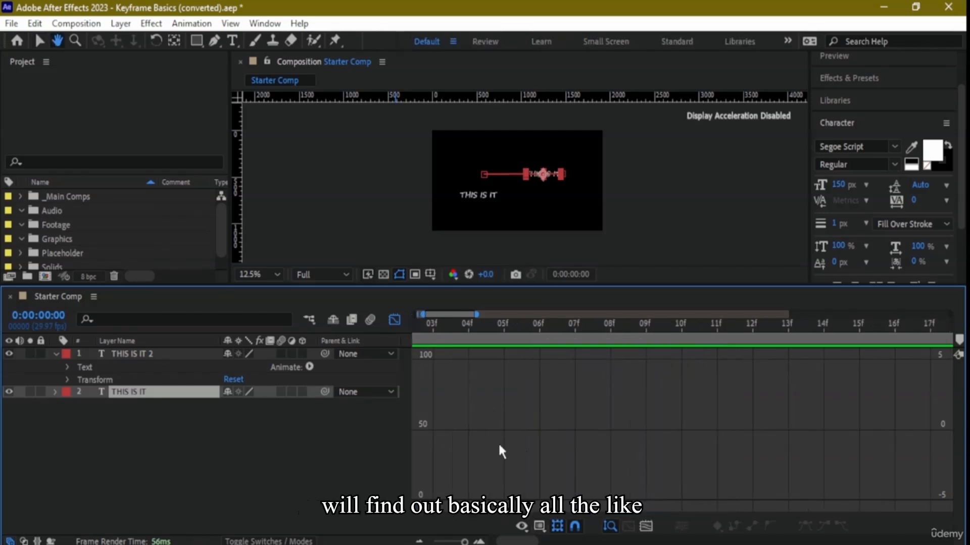
left_click_drag(517, 480, 771, 416)
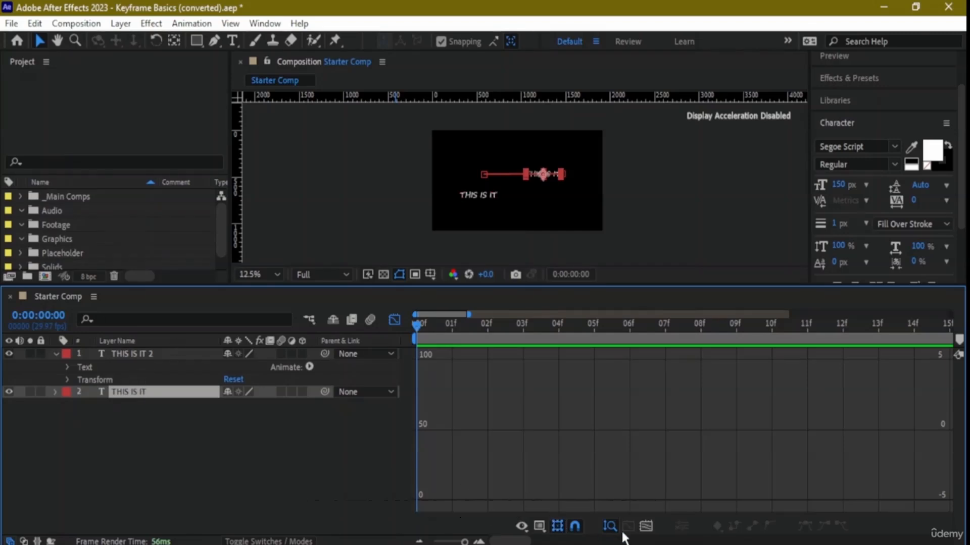
- Return to the layer bars, show the full composition duration, and move the playhead to 0:00:01:01 at the first keyframe
left_click(395, 320)
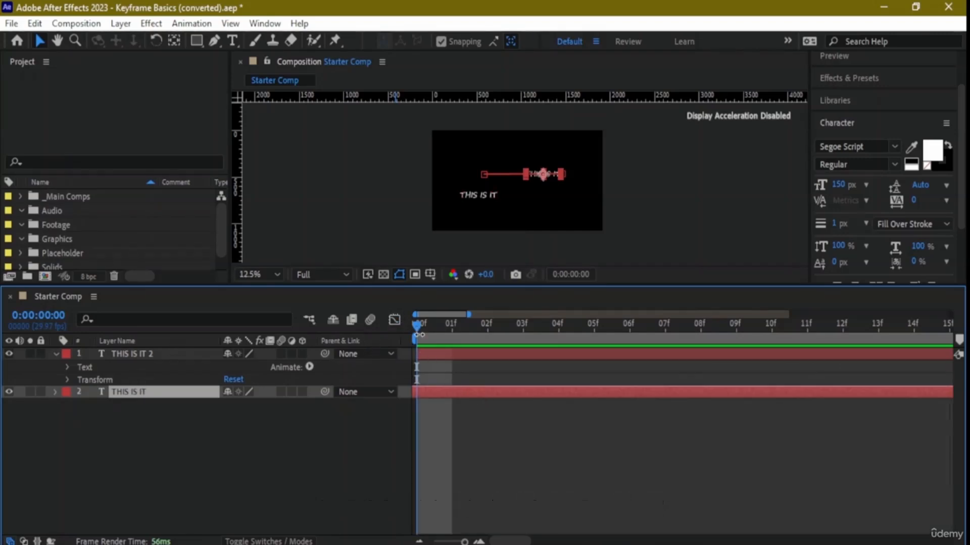
left_click_drag(417, 320, 429, 337)
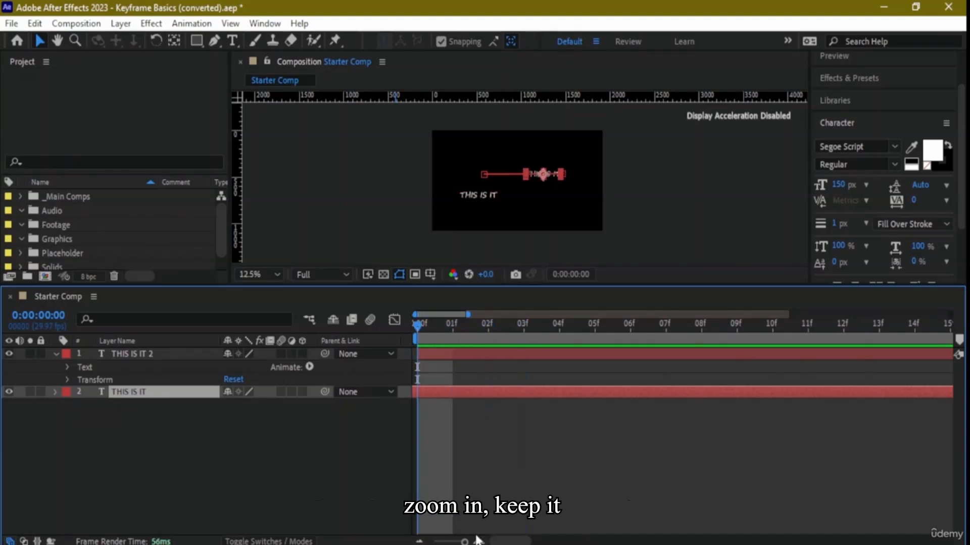
left_click_drag(465, 543, 364, 541)
key("semicolon")
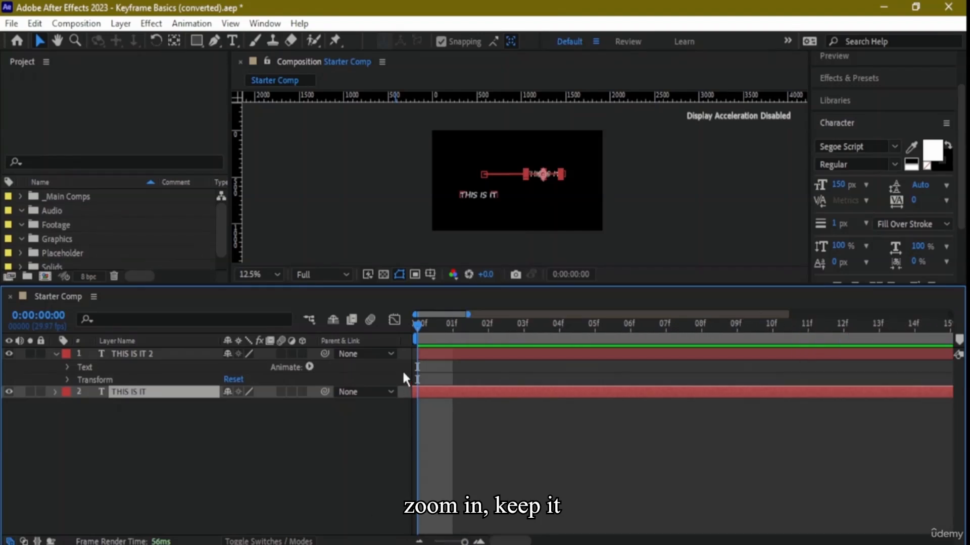
left_click_drag(449, 543, 421, 543)
left_click_drag(419, 323, 518, 350)
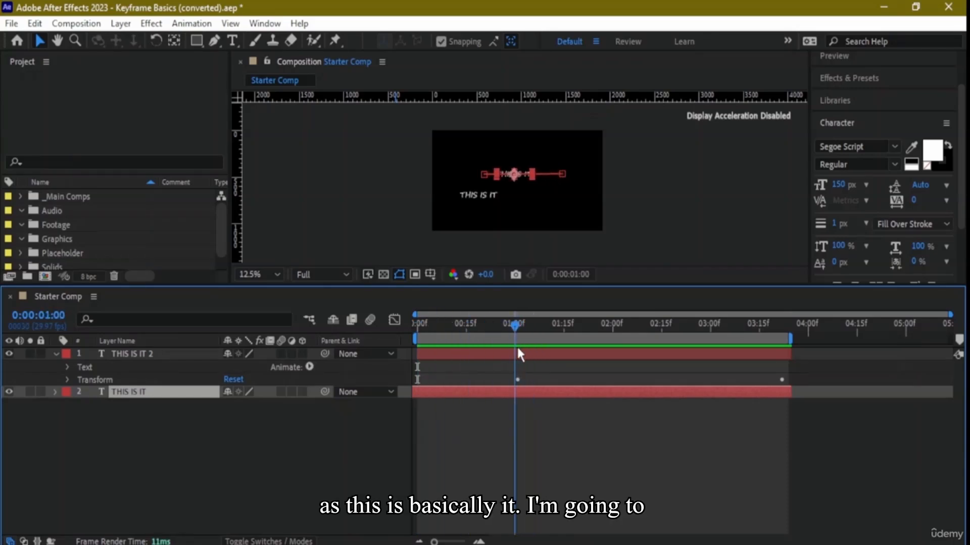
- Open the Graph Editor for the THIS IS IT layer, review its graph display options, and inspect the Position curve's tooltip
left_click(394, 321)
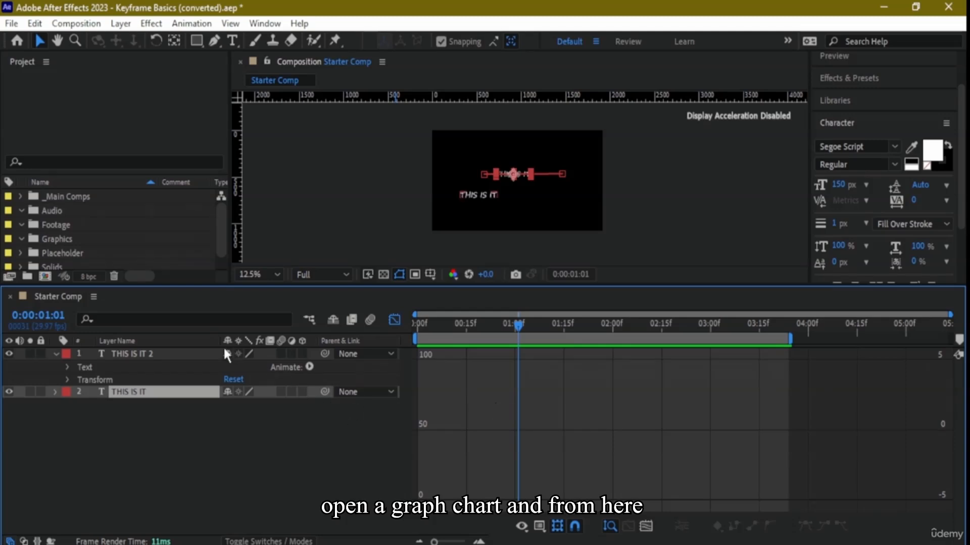
left_click(309, 367)
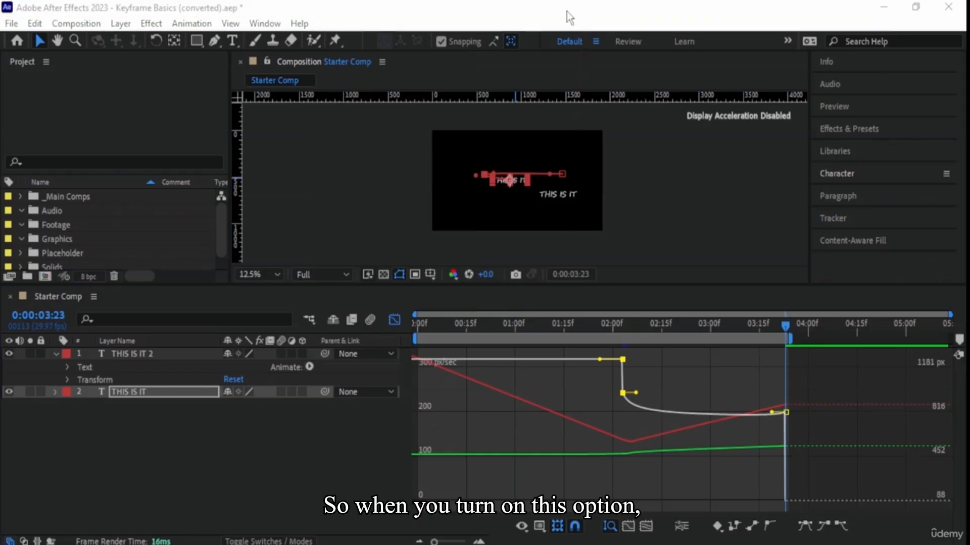
left_click(557, 19)
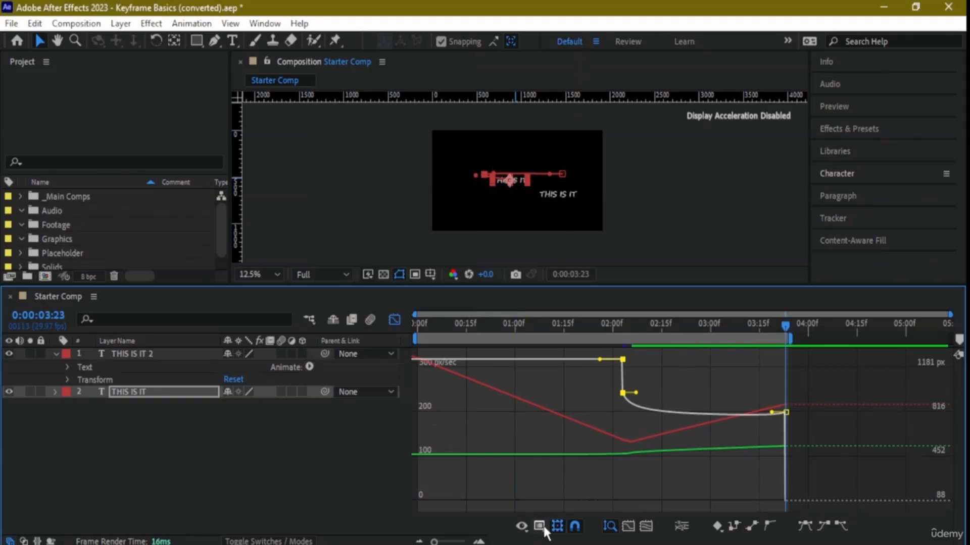
left_click(540, 526)
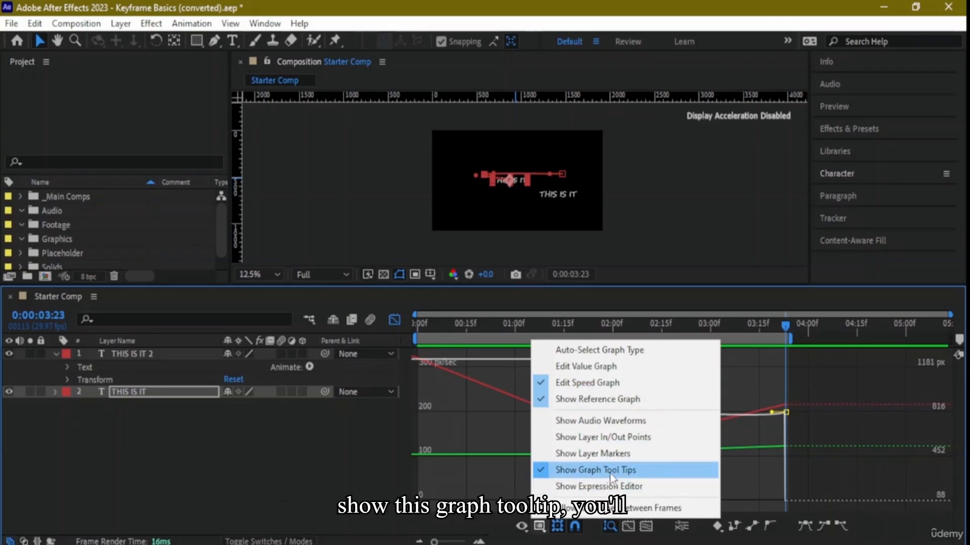
left_click(713, 287)
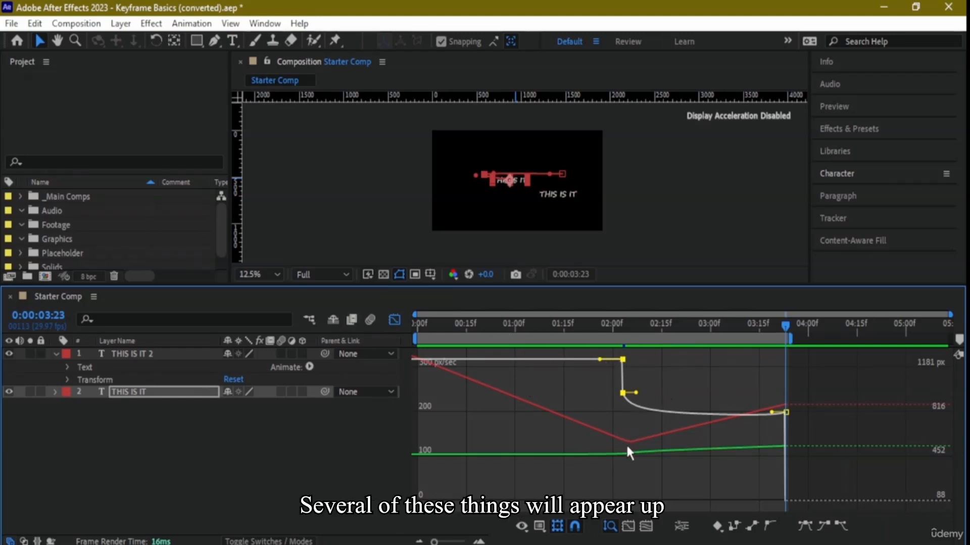
mouse_move(630, 440)
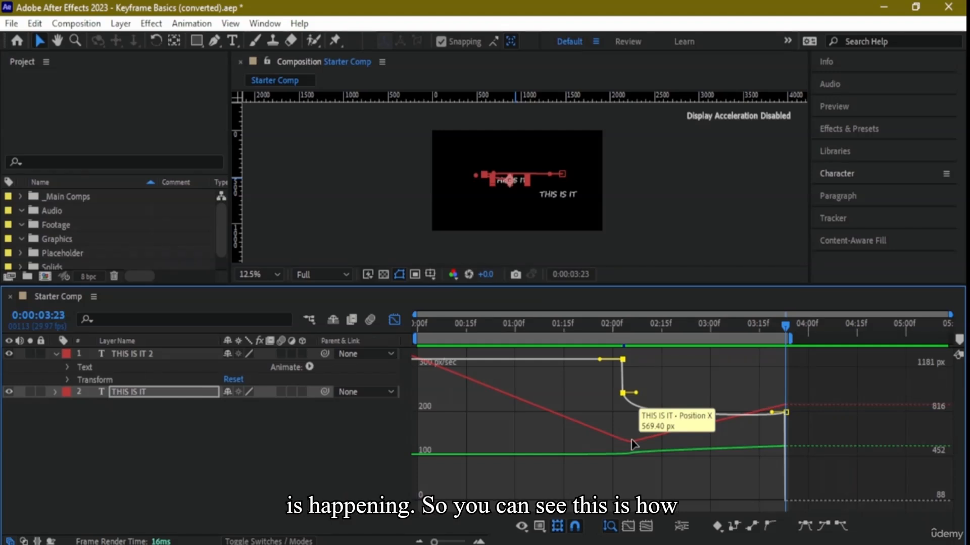
- Reshape the THIS IS IT position speed graph by adjusting the middle keyframe, lengthening its outgoing handle, and raising the end keyframe's speed
left_click_drag(626, 391, 628, 366)
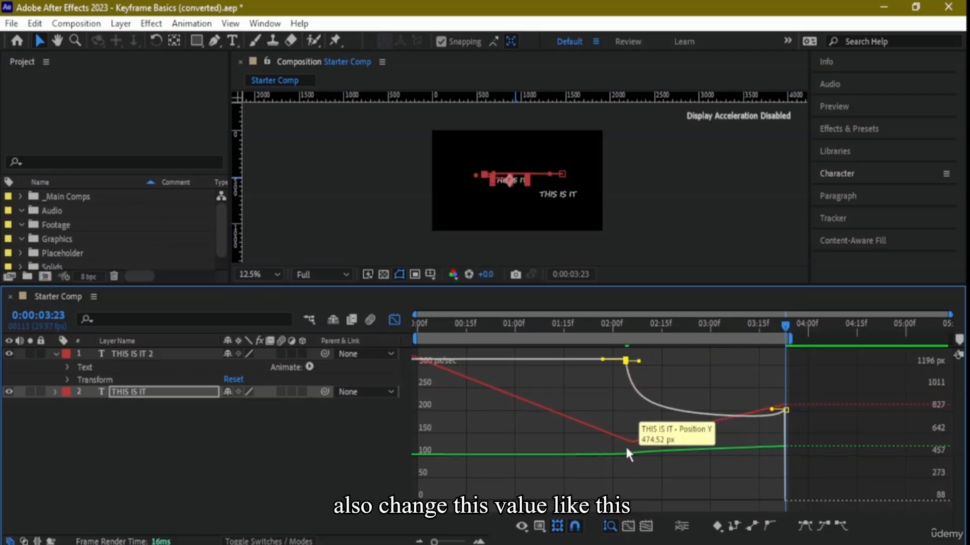
left_click_drag(632, 443, 385, 360)
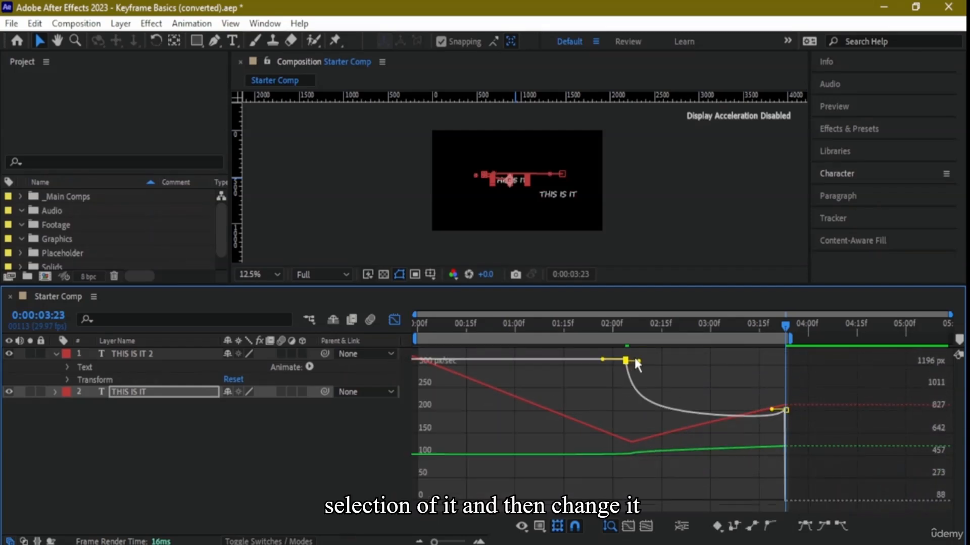
left_click_drag(638, 361, 713, 342)
left_click_drag(786, 429, 786, 386)
double_click(748, 474)
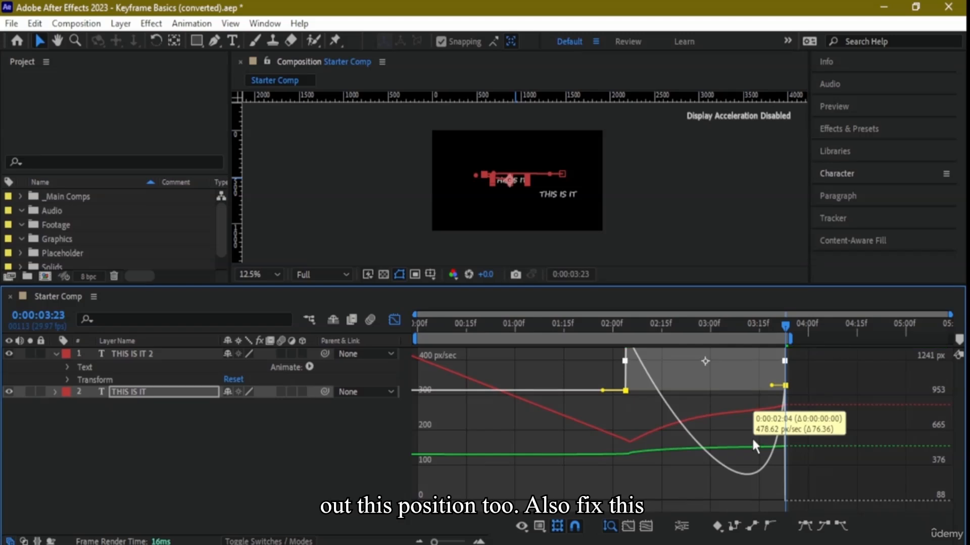
left_click_drag(704, 361, 723, 407)
mouse_move(688, 415)
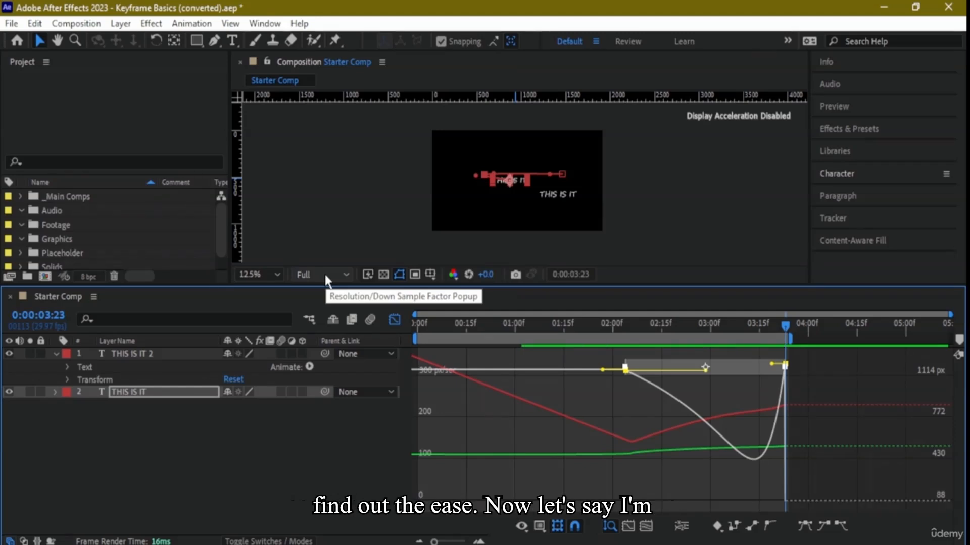
- Delay the last THIS IS IT position keyframe to about 0:00:04:07 and extend the work area to about 0:00:04:19, previewing the motion
left_click_drag(426, 327, 400, 330)
key("space")
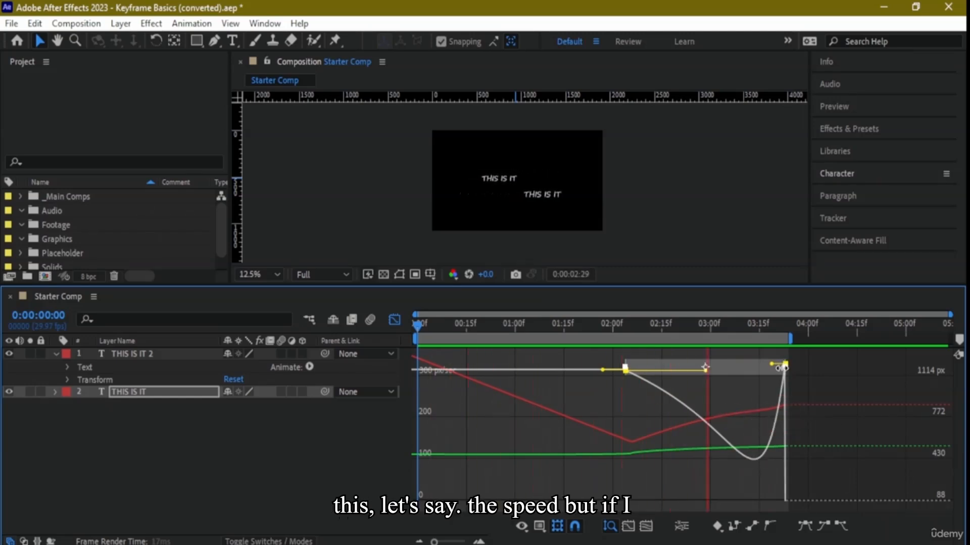
left_click_drag(784, 367, 831, 383)
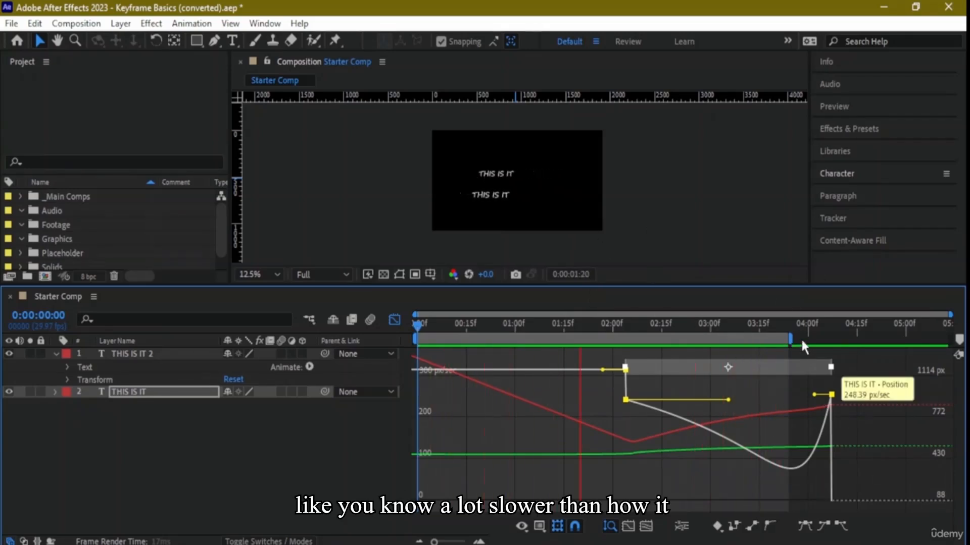
left_click_drag(790, 339, 870, 341)
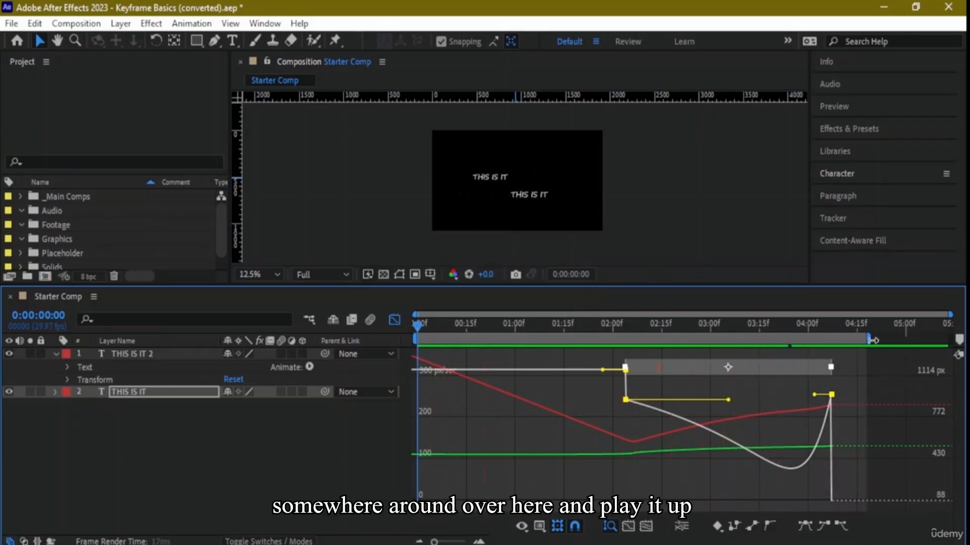
key("space")
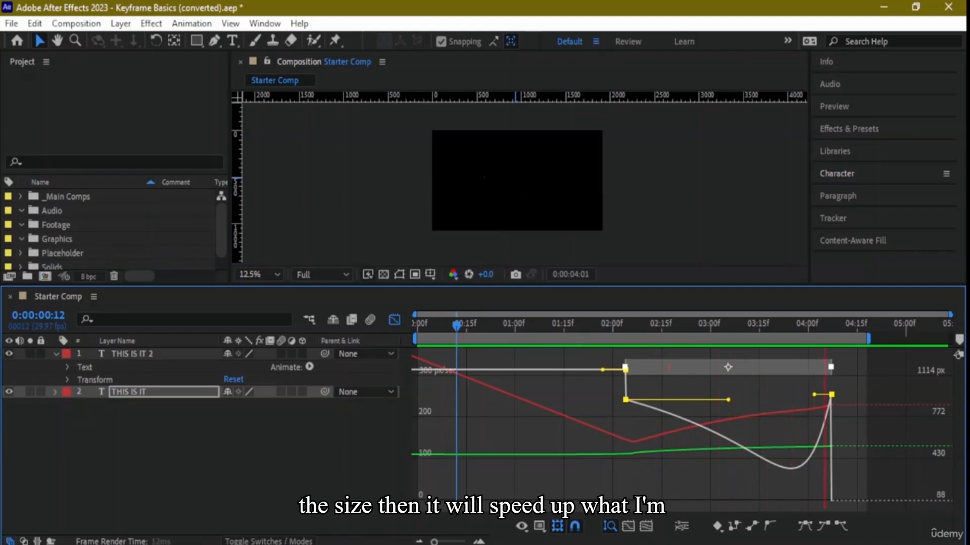
- Apply Easy Ease to the THIS IS IT position keyframes, move the earlier one to about 0:00:03:08, and extend the work area to about 0:00:05:02
left_click(805, 527)
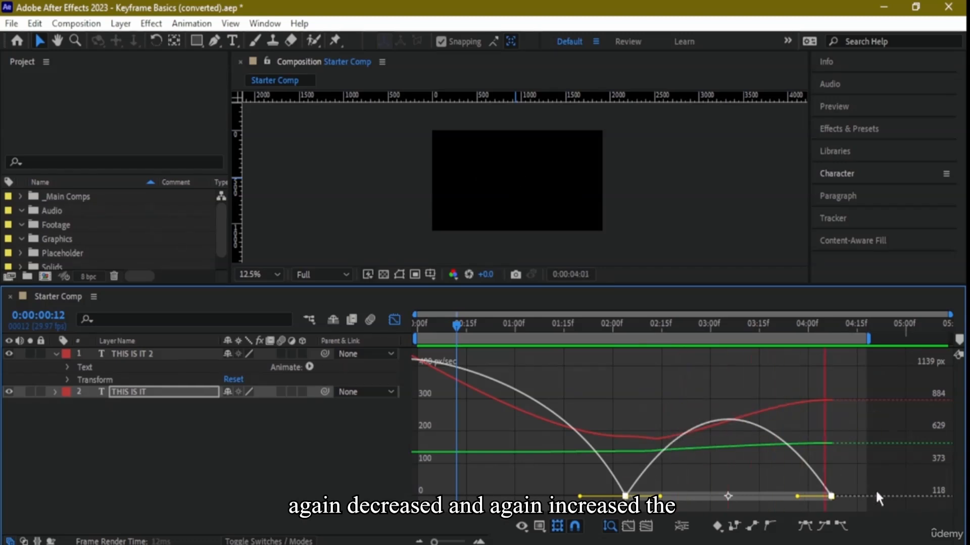
left_click_drag(626, 496, 737, 430)
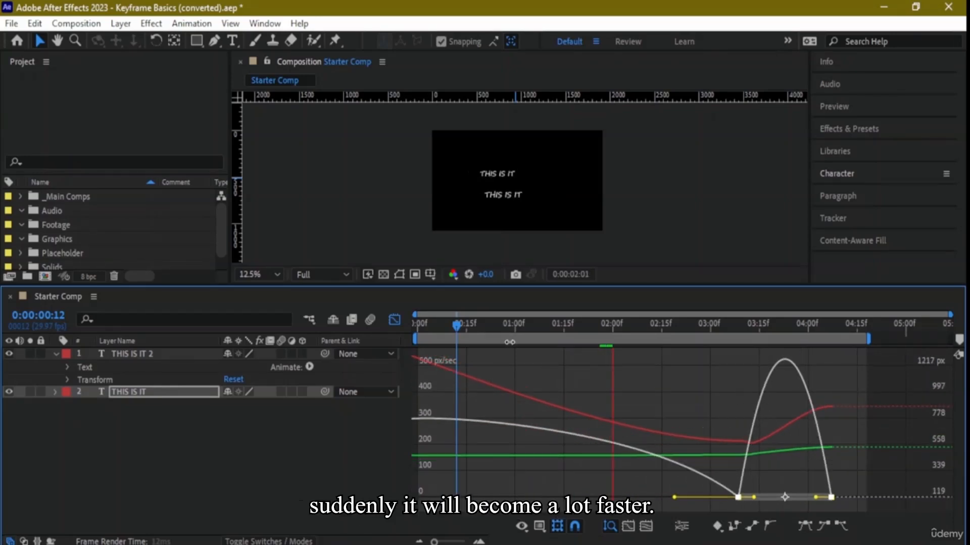
key("space")
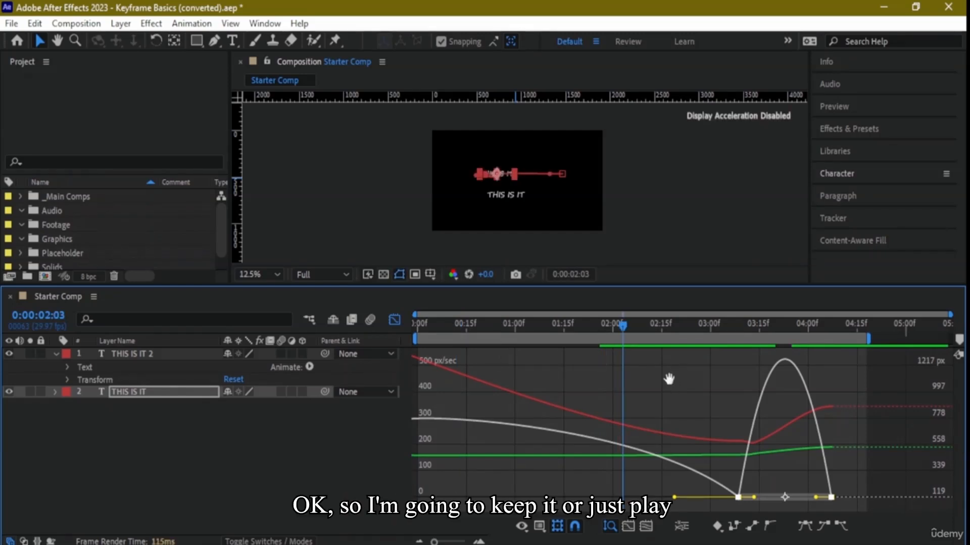
key("space")
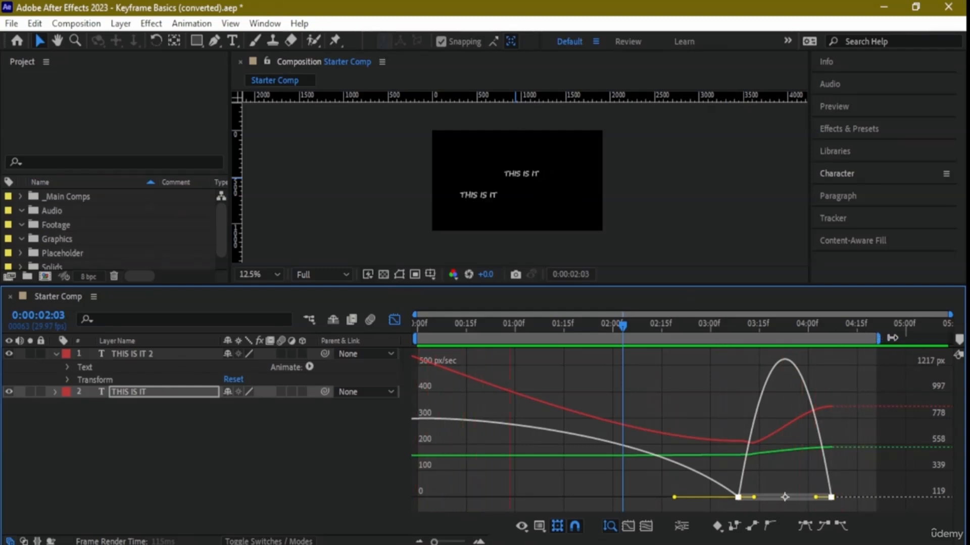
left_click_drag(884, 338, 914, 338)
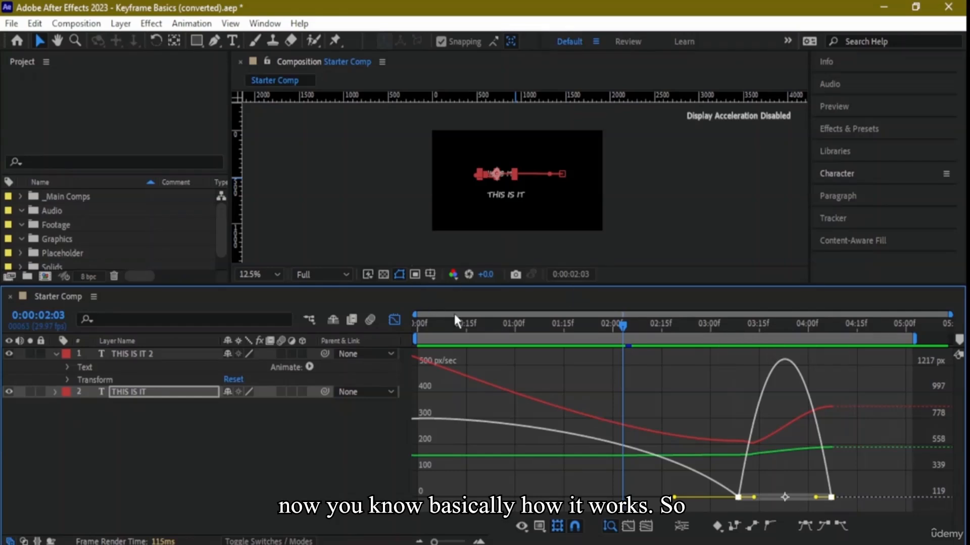
- Return from the Graph Editor to the layer bars and move the playhead to 0:00:00:00
left_click(541, 527)
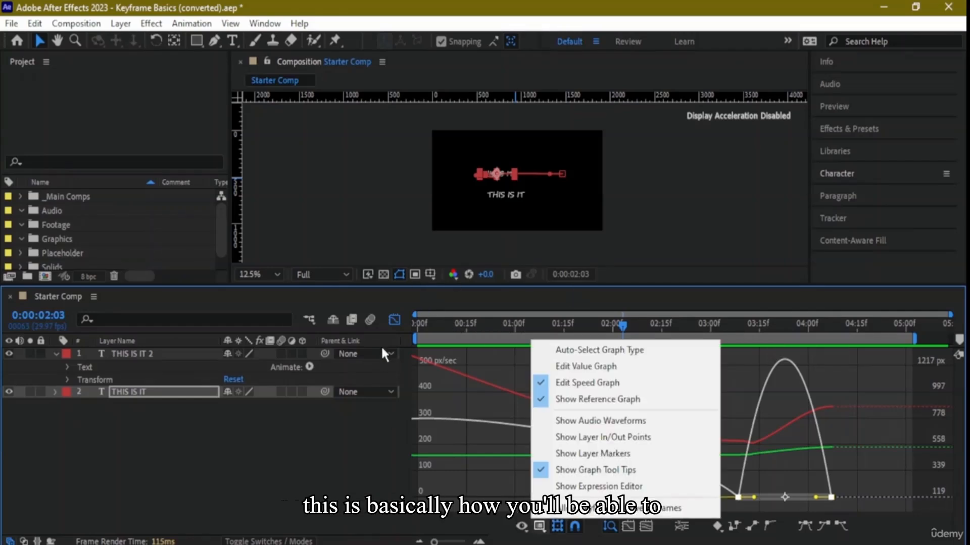
left_click(394, 319)
left_click(394, 319)
left_click_drag(614, 323, 323, 313)
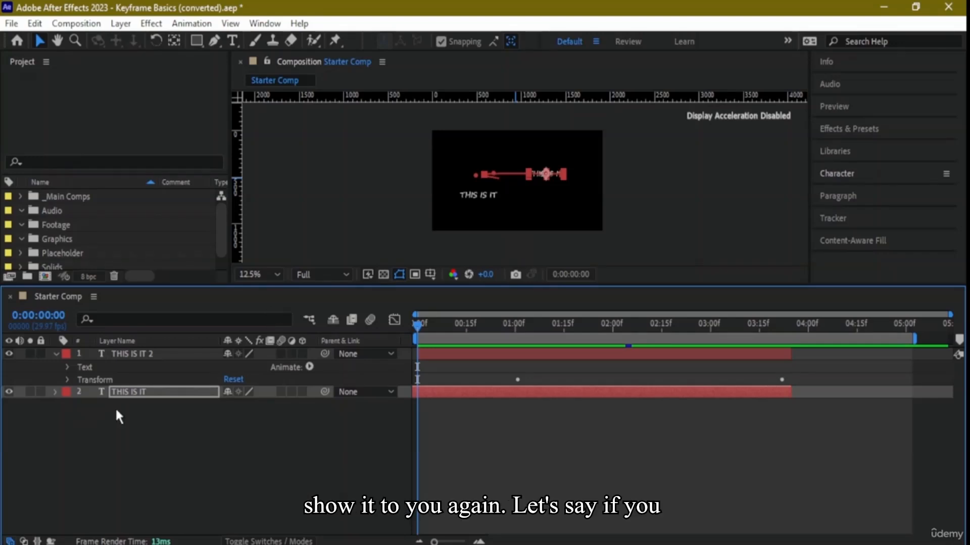
- Expand the THIS IS IT layer's Transform properties to view its Position keyframes, and collapse the layer again
left_click(55, 393)
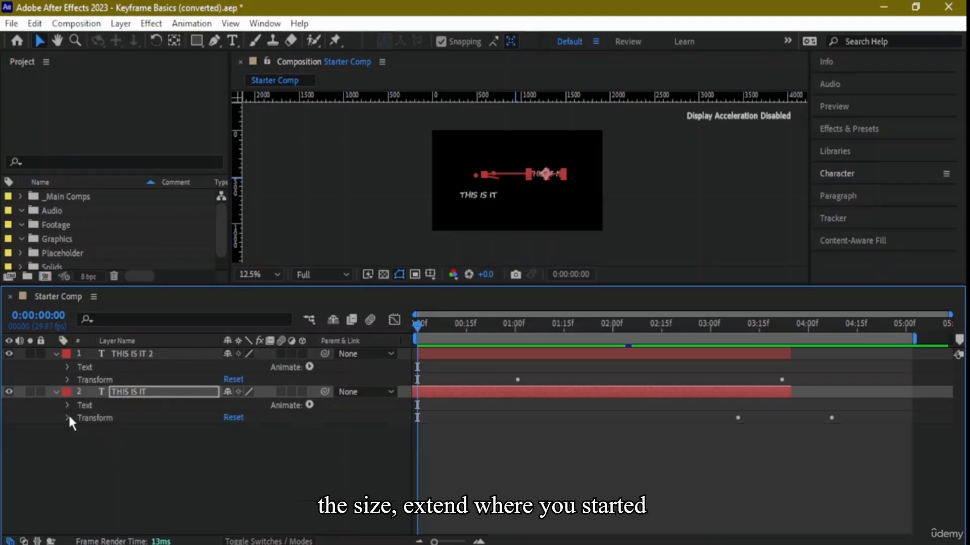
left_click(68, 418)
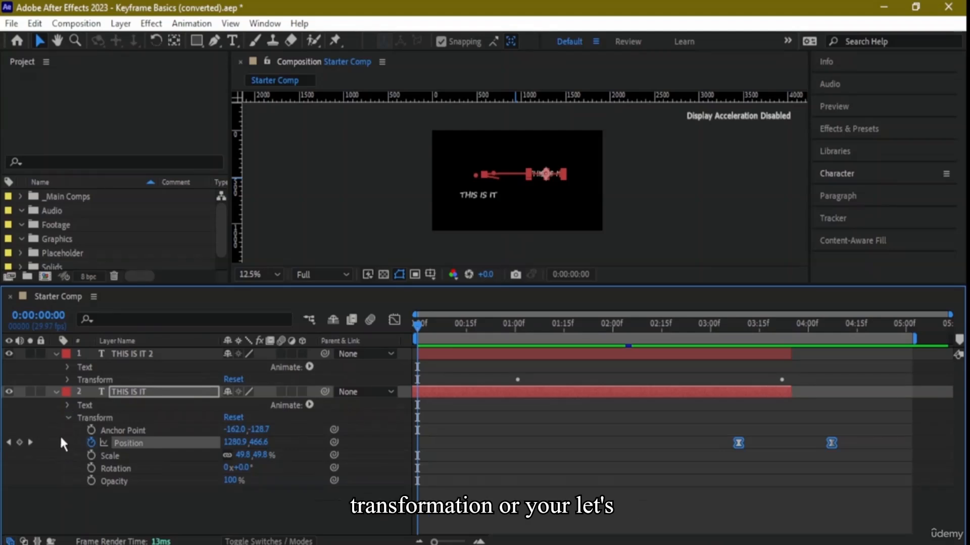
left_click(68, 417)
left_click(56, 392)
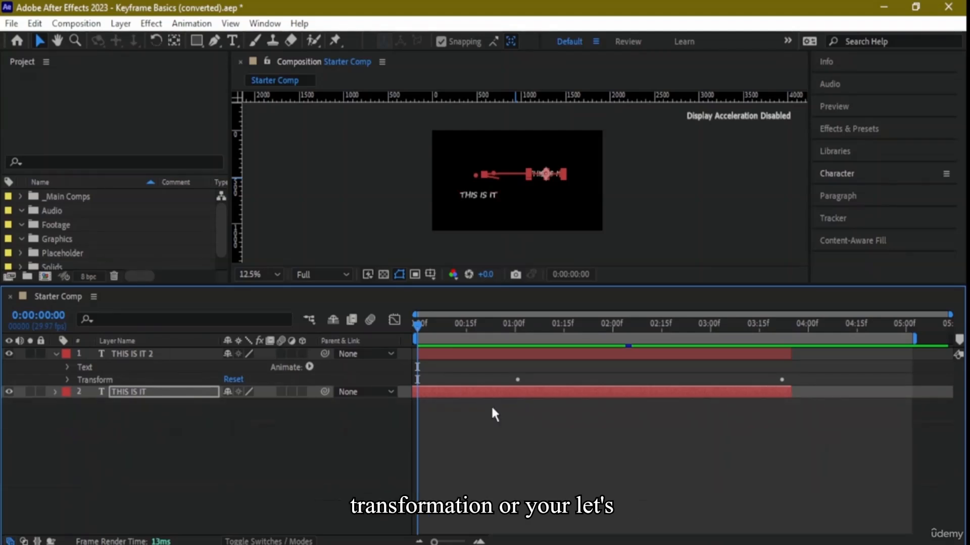
- Reveal the THIS IS IT 2 Transform properties, apply Easy Ease In to both Position keyframes, and preview the animation
left_click(55, 353)
left_click(56, 354)
left_click(67, 380)
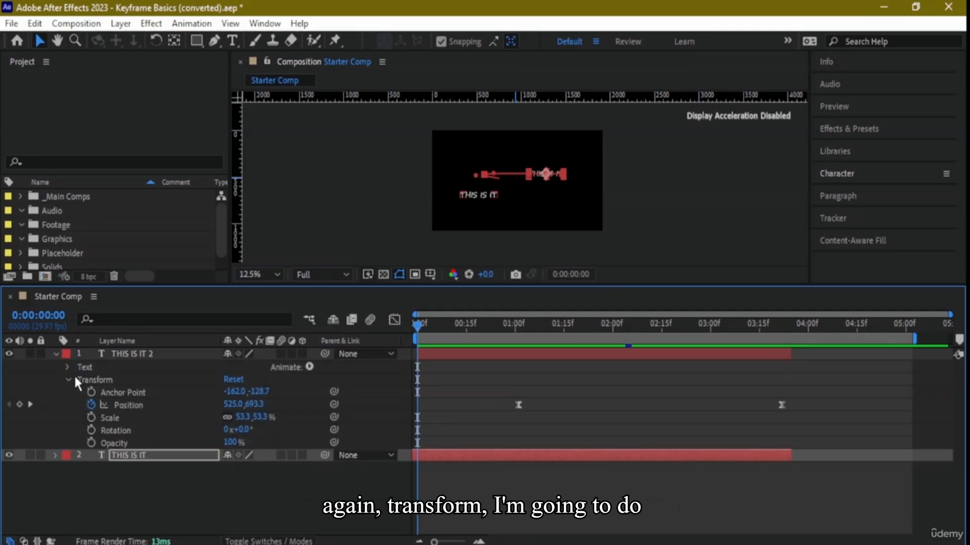
left_click_drag(465, 391, 805, 427)
right_click(517, 404)
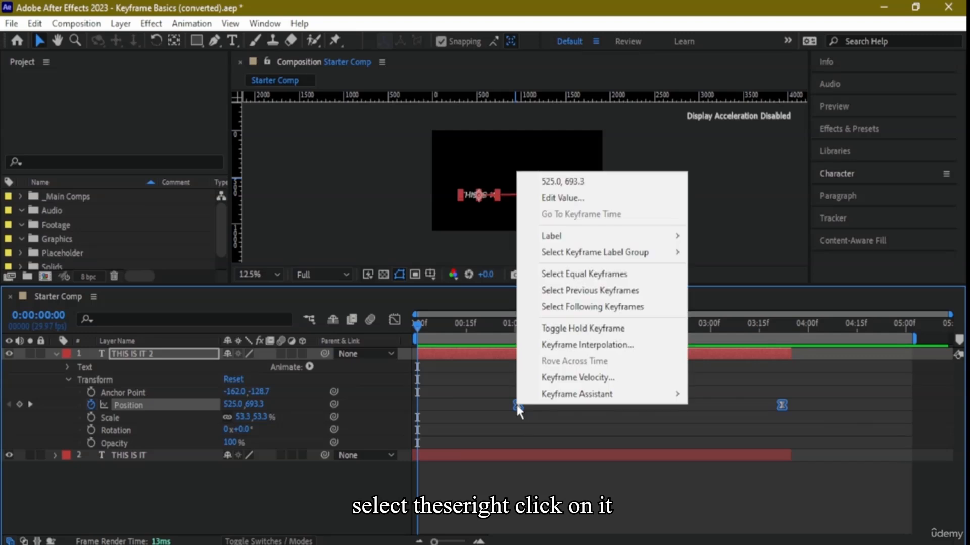
mouse_move(626, 394)
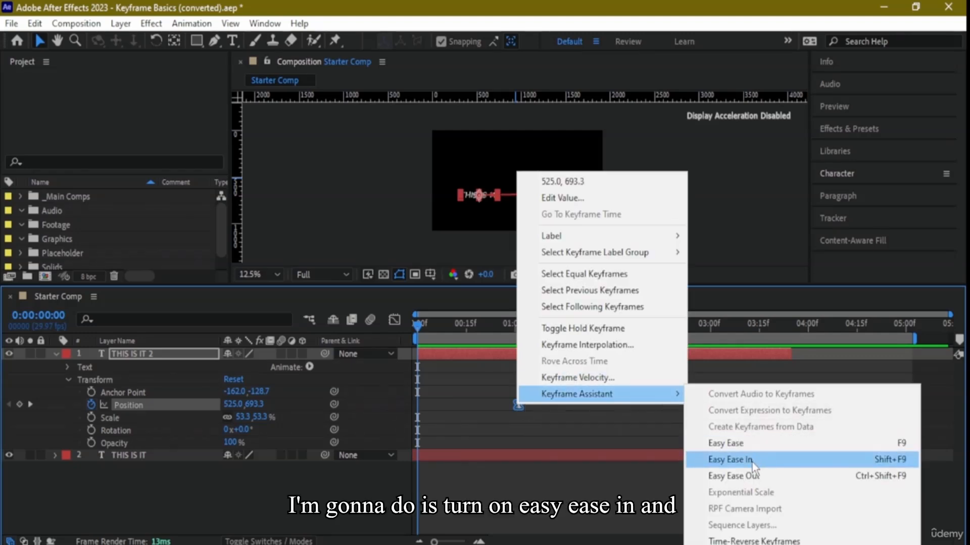
left_click(752, 461)
key("space")
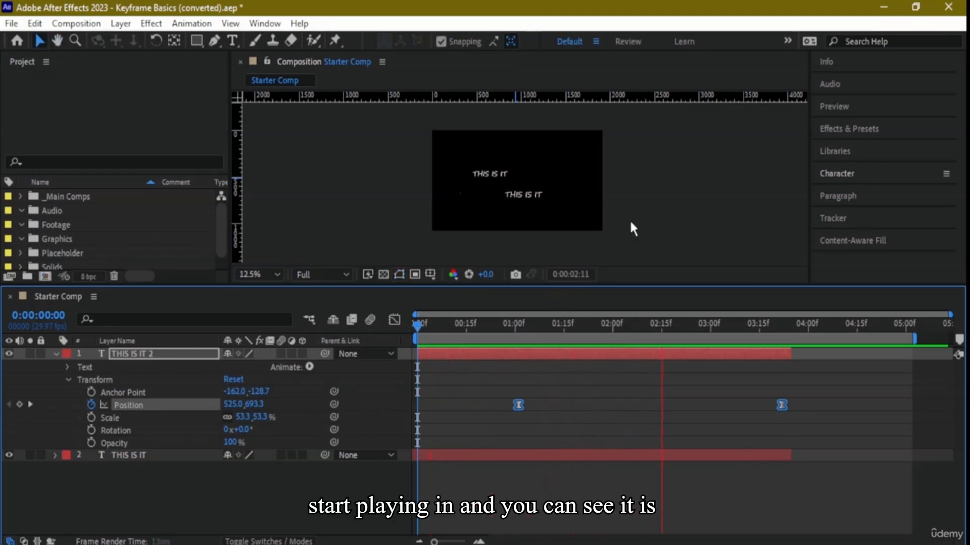
- Apply Easy Ease Out to both THIS IS IT 2 Position keyframes and preview the animation
right_click(517, 404)
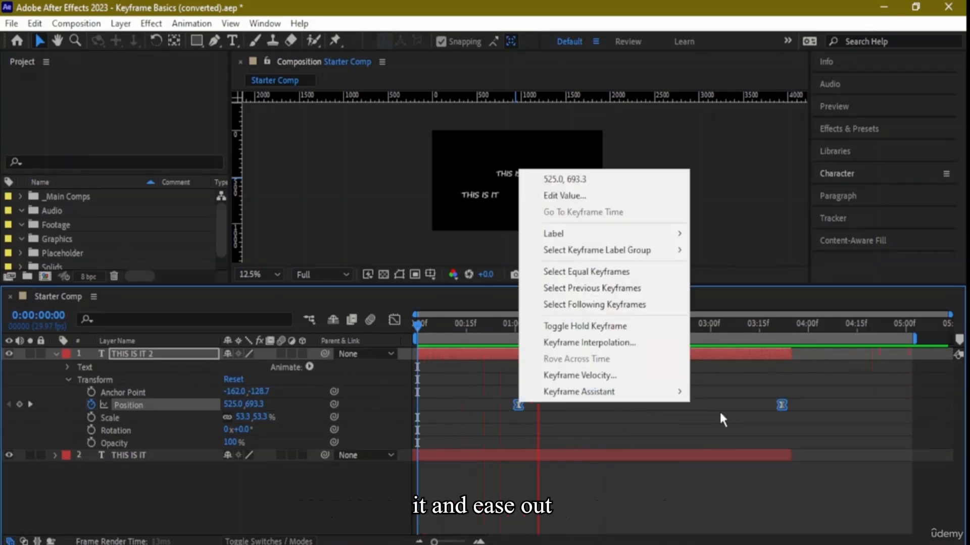
mouse_move(685, 401)
left_click(762, 471)
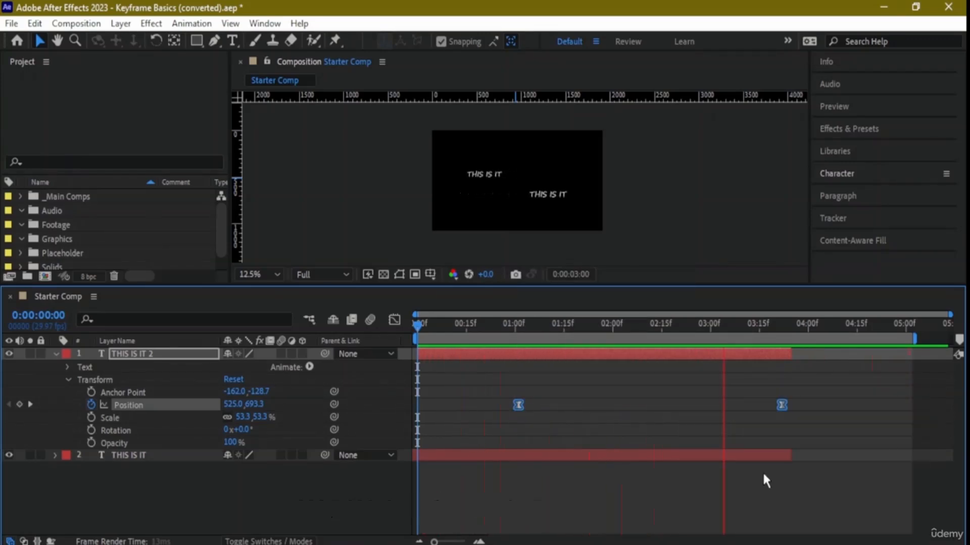
key("space")
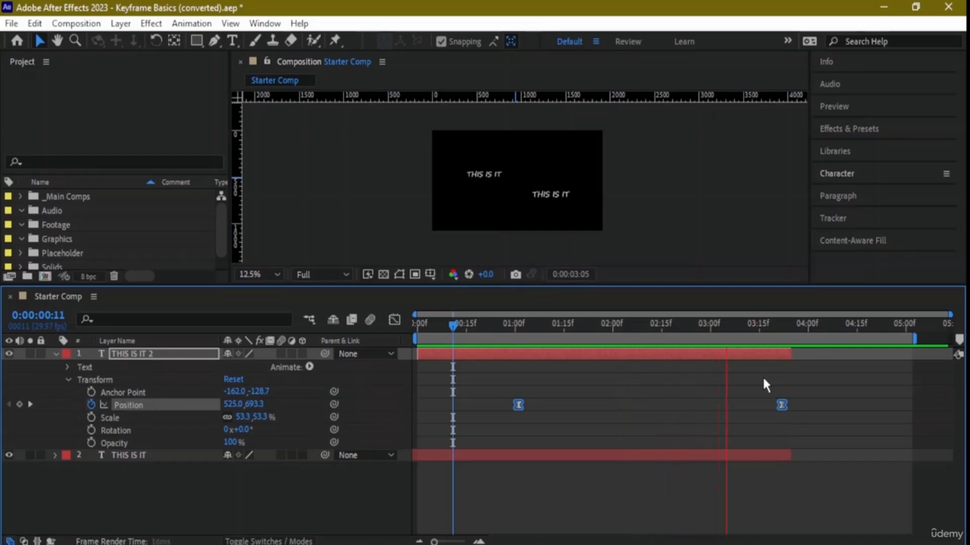
key("space")
- Open the Keyframe Velocity settings for both THIS IS IT 2 Position keyframes, accept them as they are, and deselect everything
right_click(518, 405)
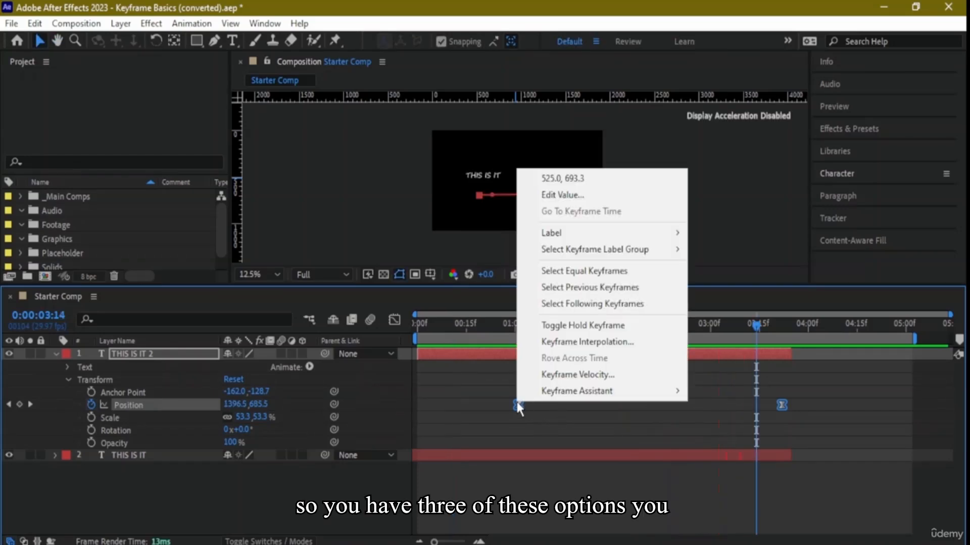
left_click(585, 376)
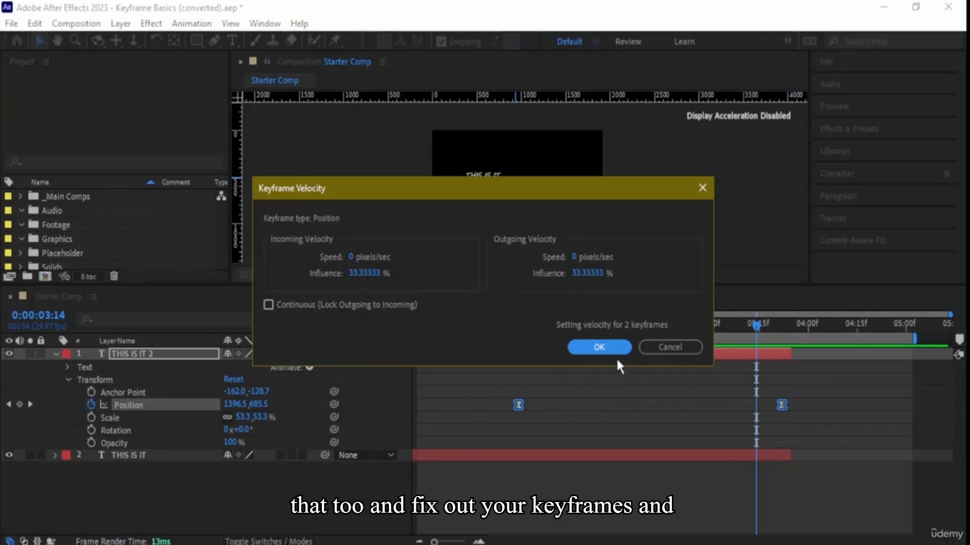
left_click(596, 354)
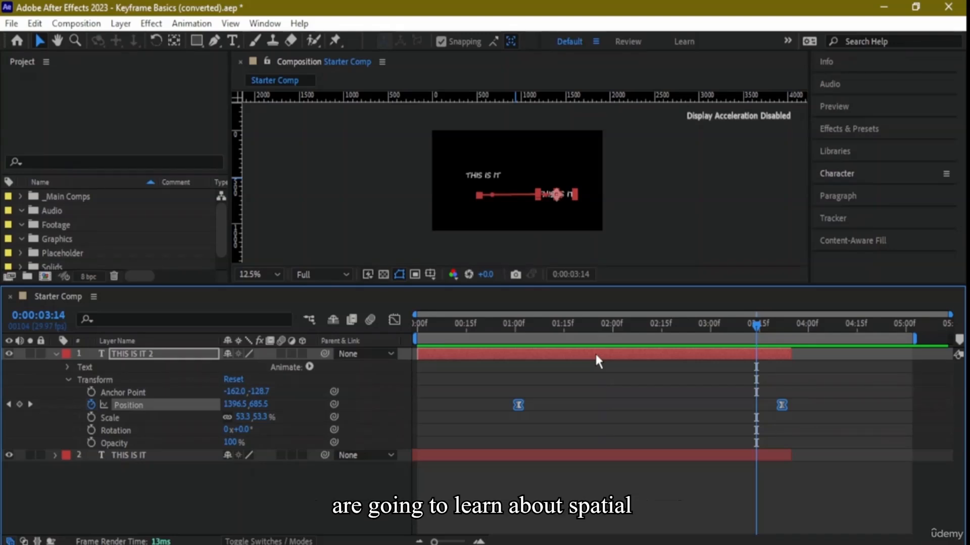
key("F2")
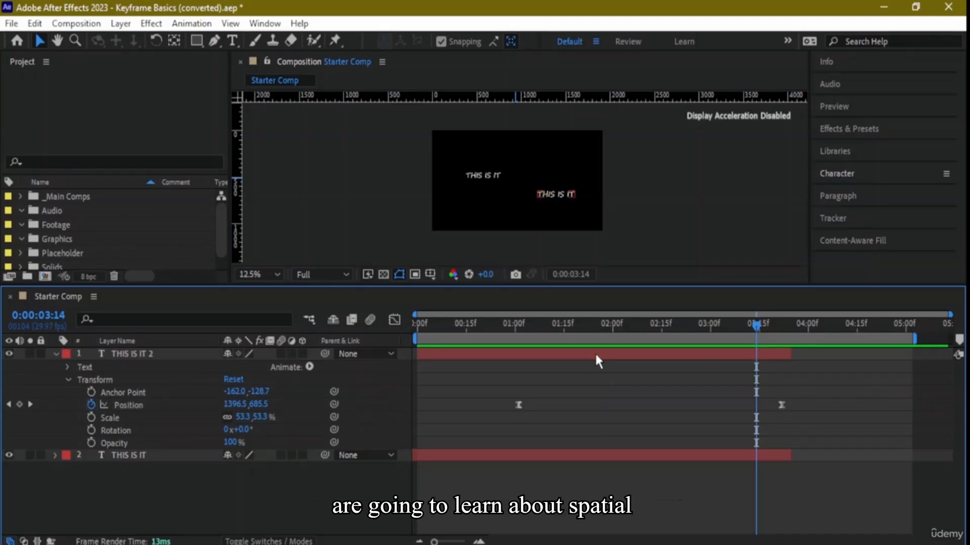